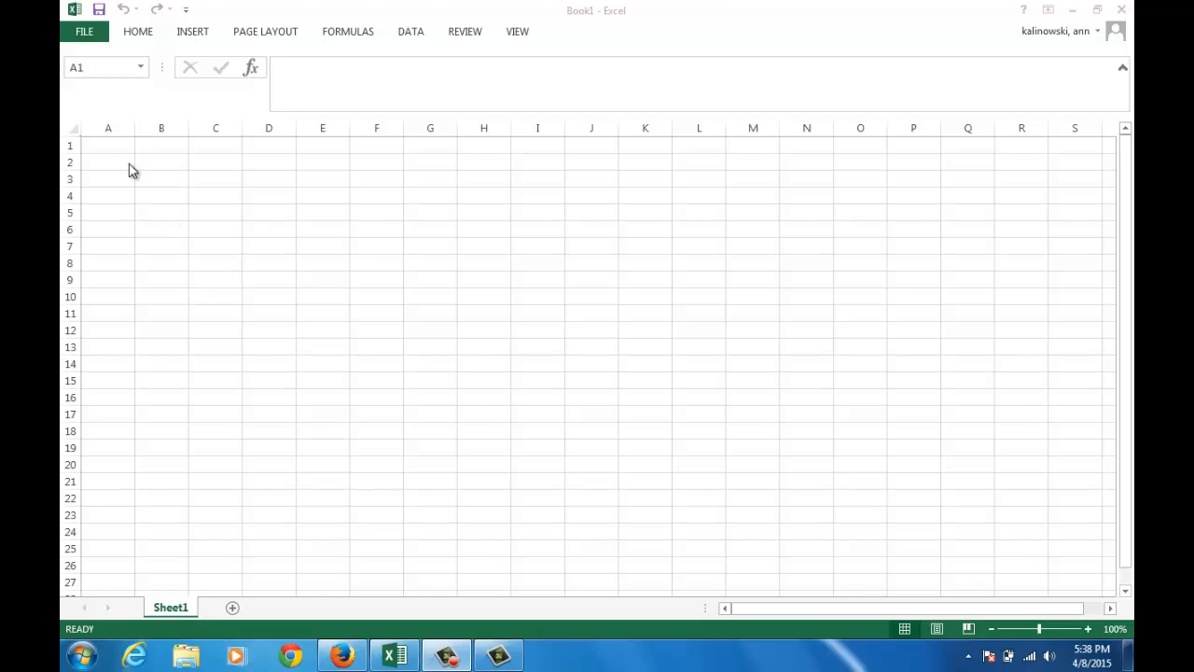
# Enter the headings Club Sandwiches in B1 and Turkey Sandwiches in C1, and widen columns B and C to fit them
pyautogui.click(174, 146)
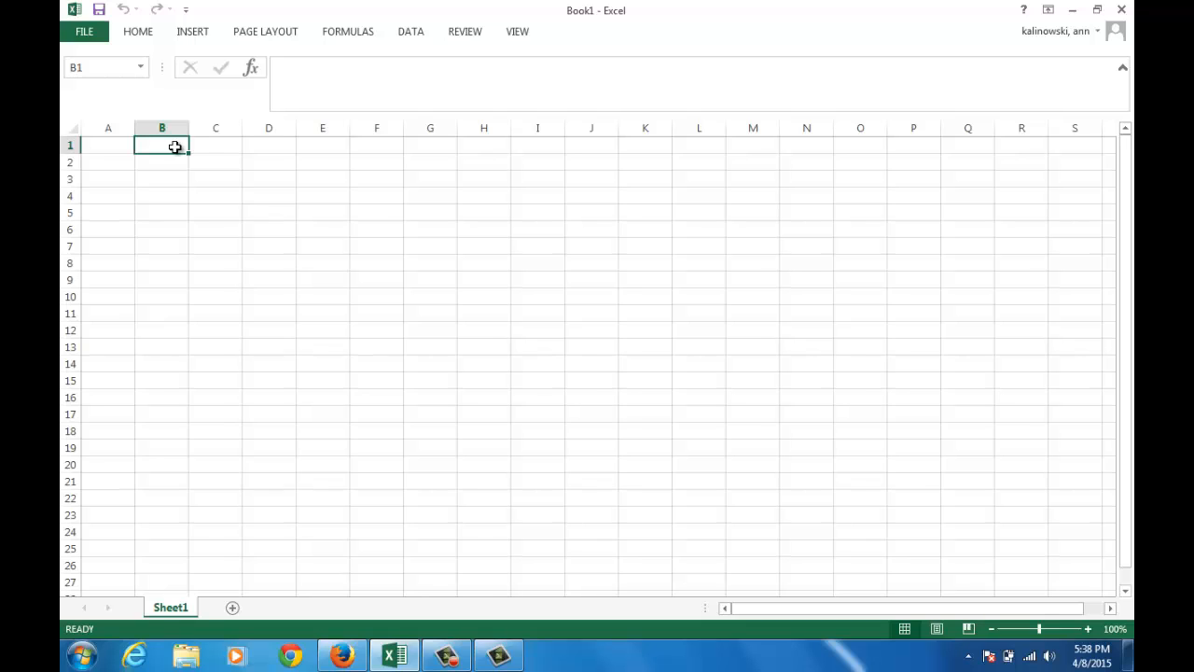
pyautogui.write('Clu')
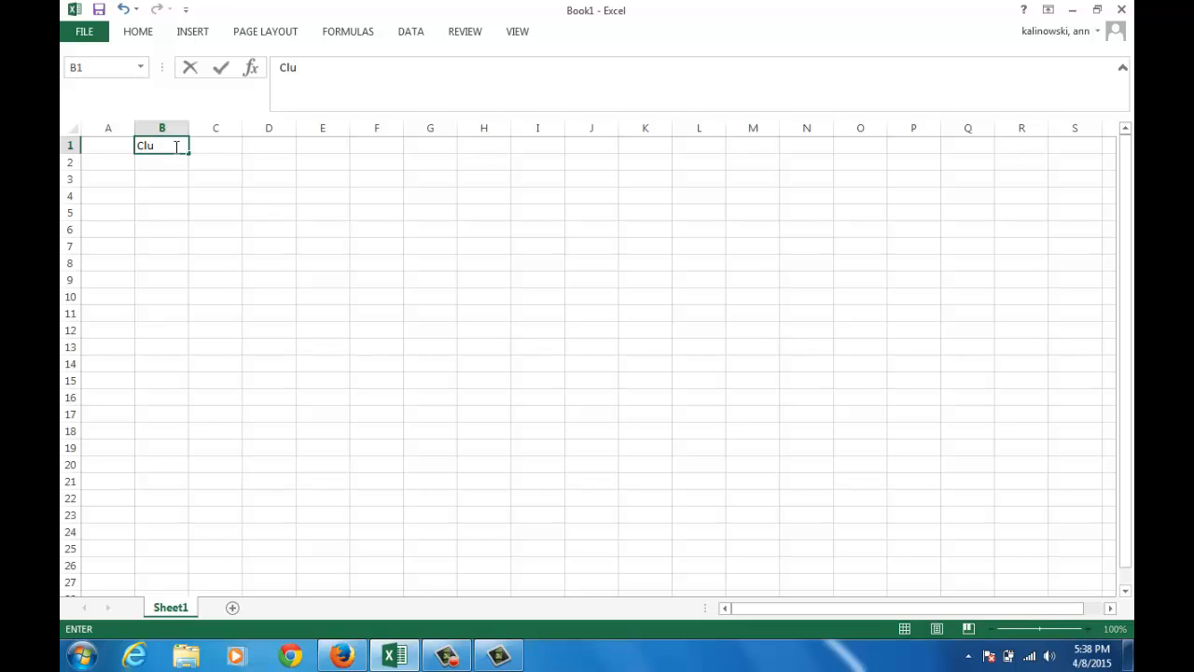
pyautogui.write('b Sandwich')
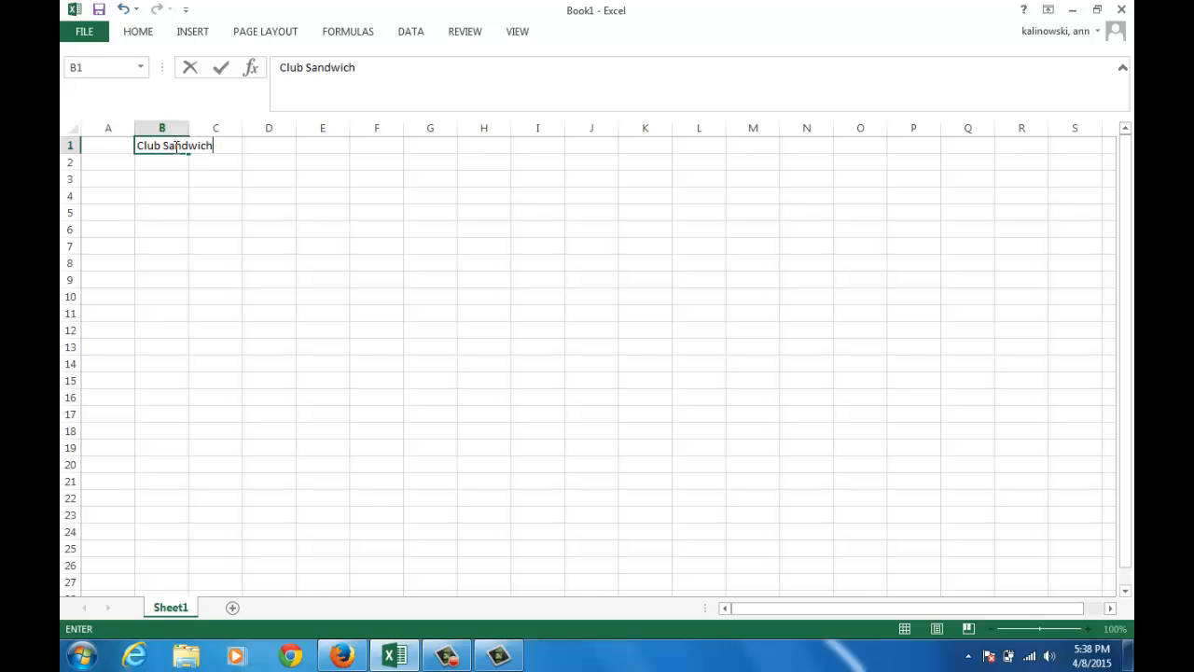
pyautogui.write('es')
pyautogui.press('Tab')
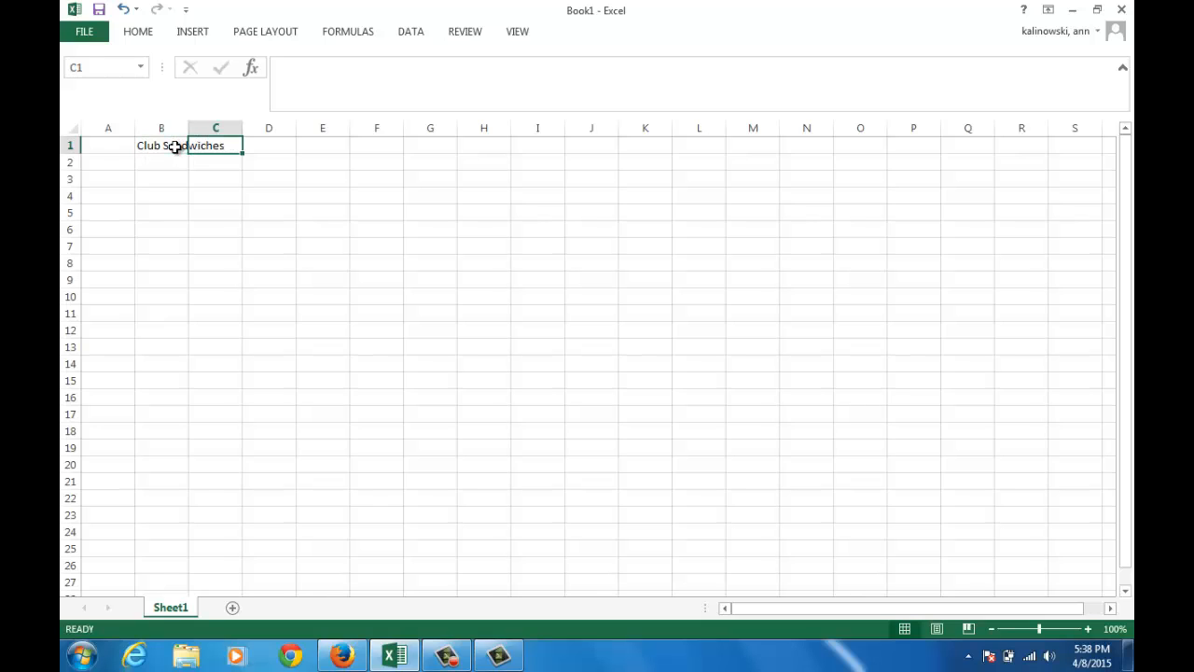
pyautogui.write('Turkey S')
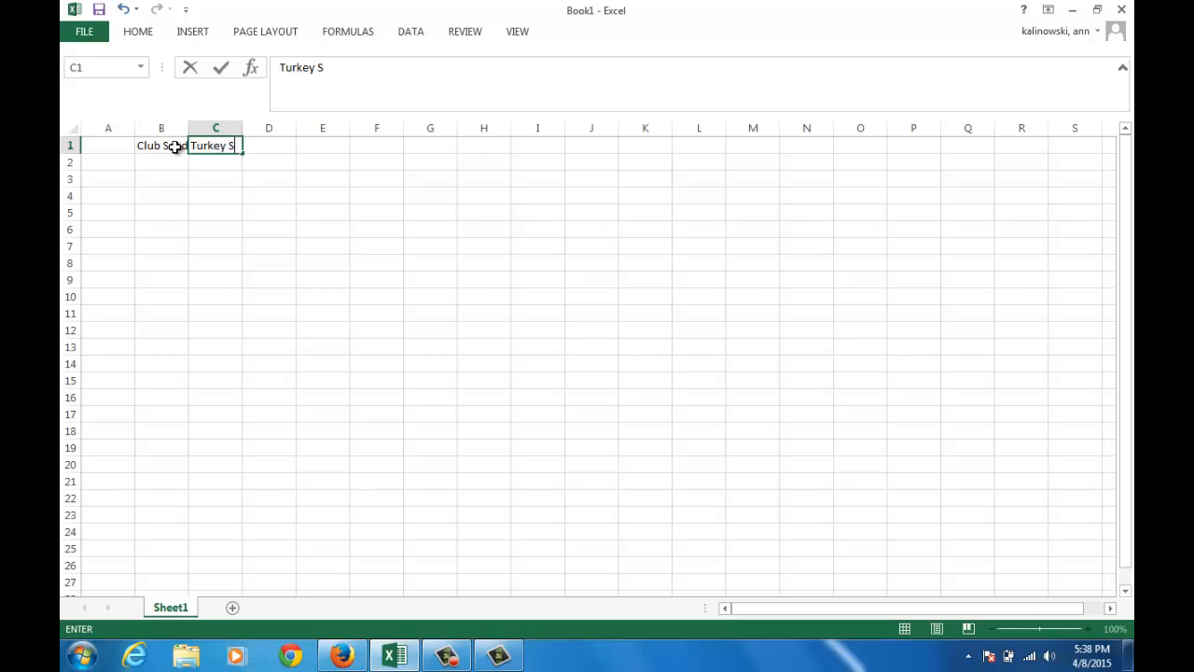
pyautogui.write('andwiches')
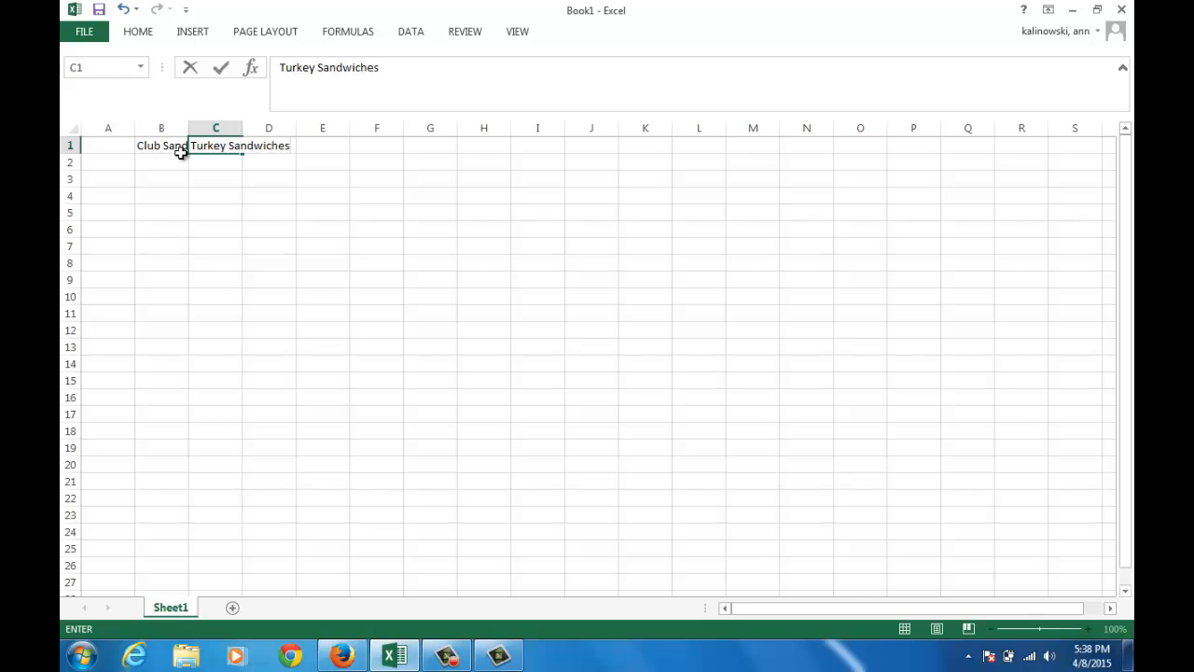
pyautogui.moveTo(159, 128); pyautogui.dragTo(228, 140)
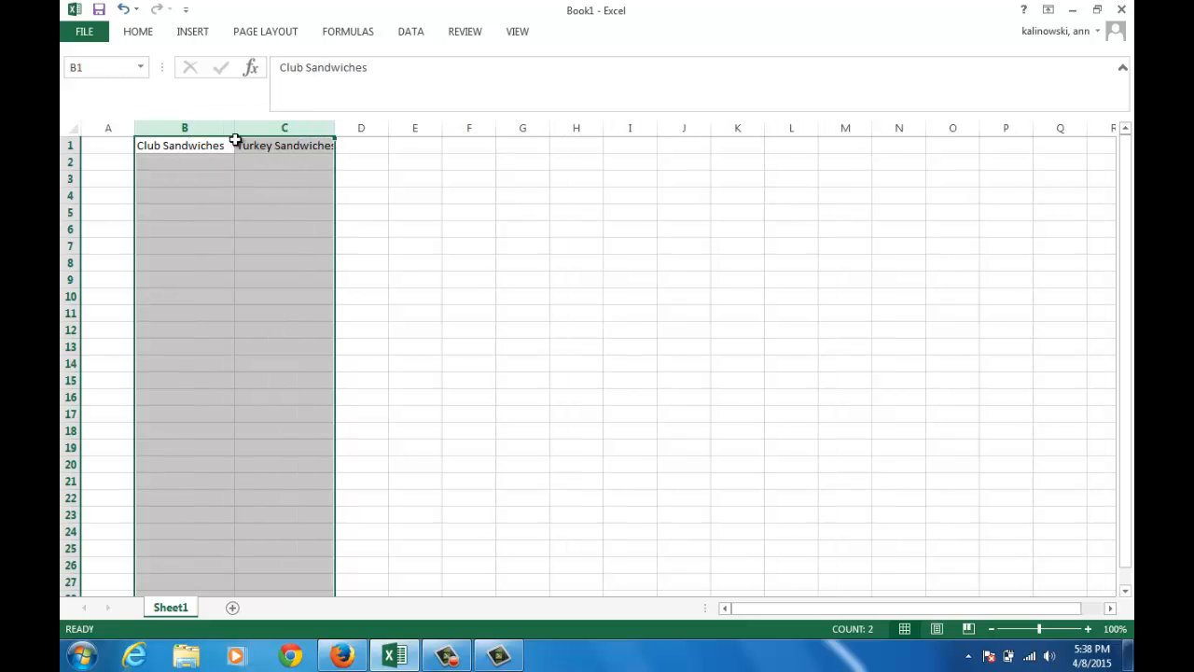
# Enter the heading Amount on hand in E1, and widen columns E and A
pyautogui.click(426, 147)
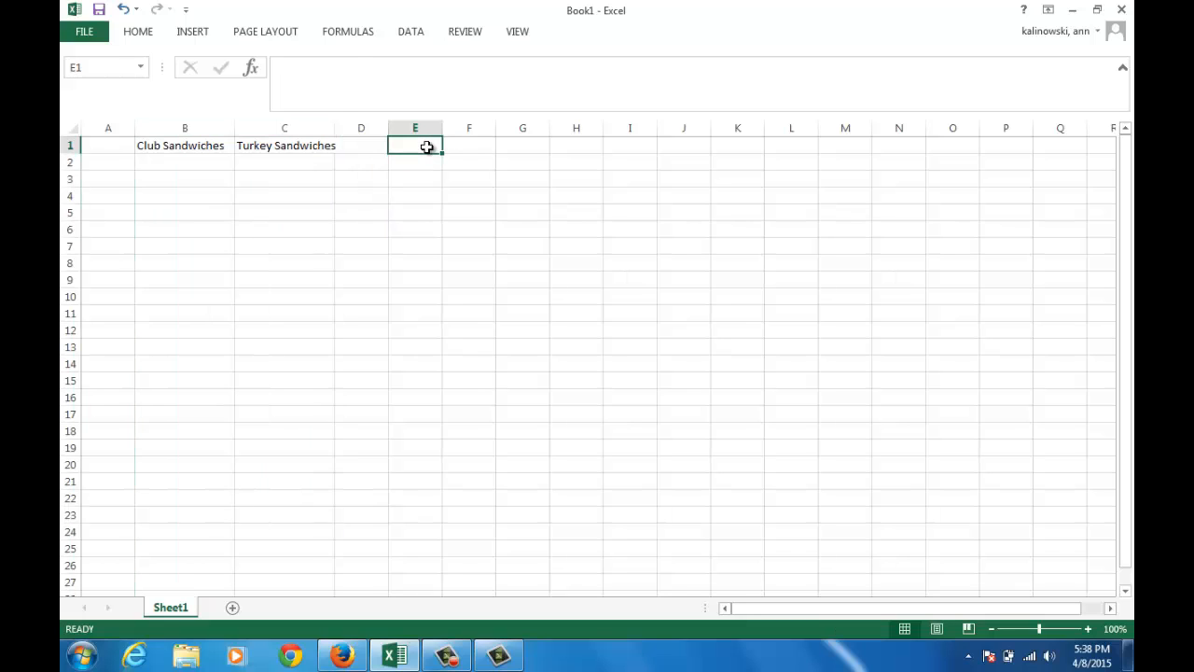
pyautogui.write('Amount on')
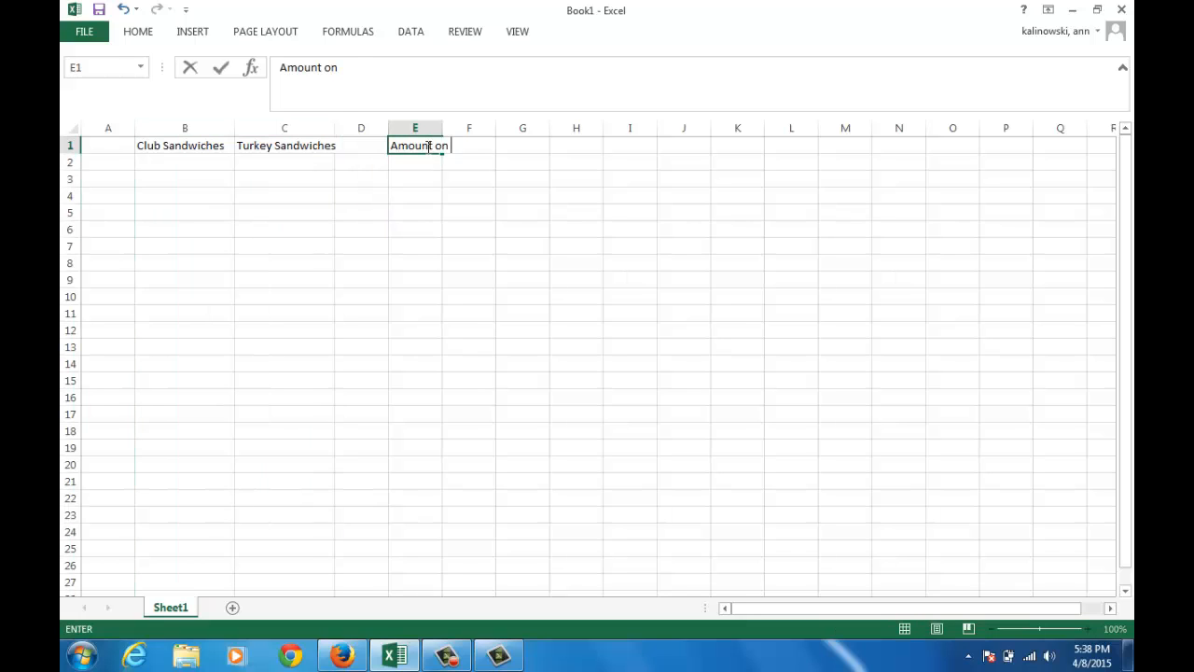
pyautogui.write(' hand')
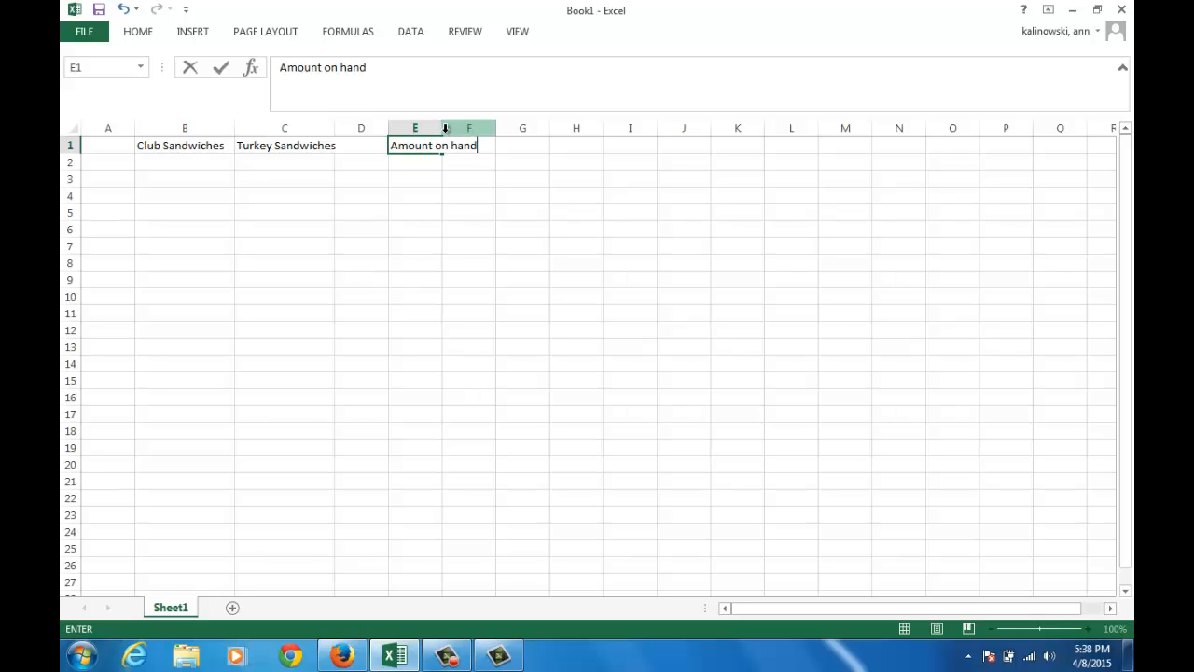
pyautogui.click(445, 128)
pyautogui.moveTo(443, 128); pyautogui.dragTo(493, 128)
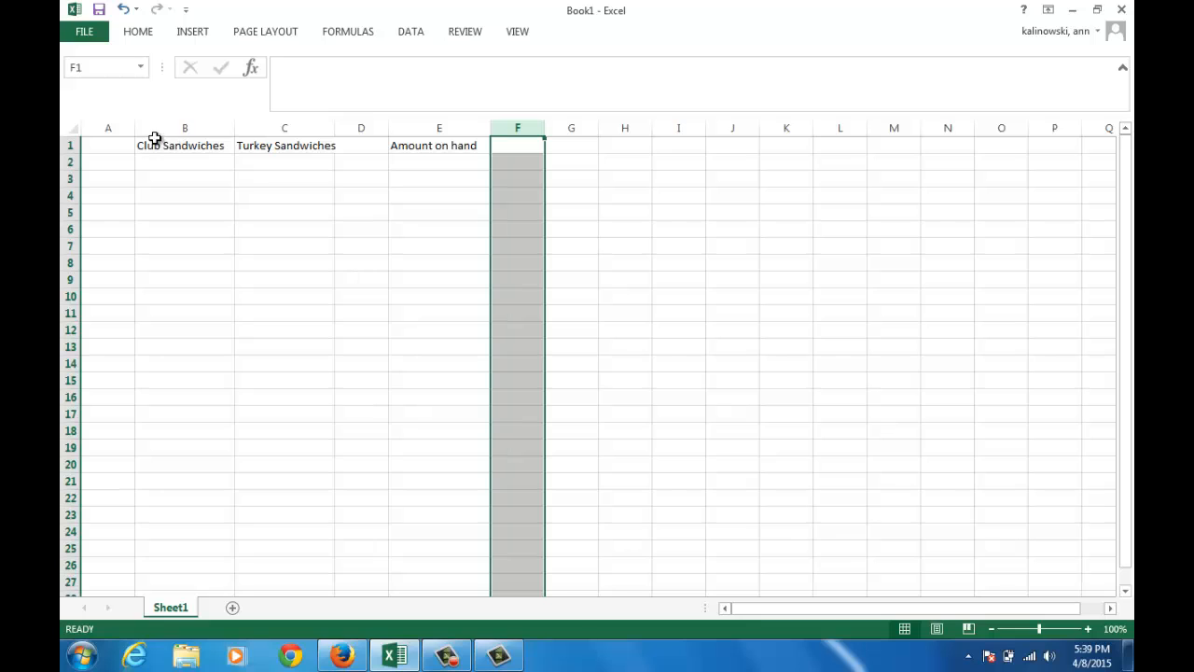
pyautogui.moveTo(137, 135); pyautogui.dragTo(224, 139)
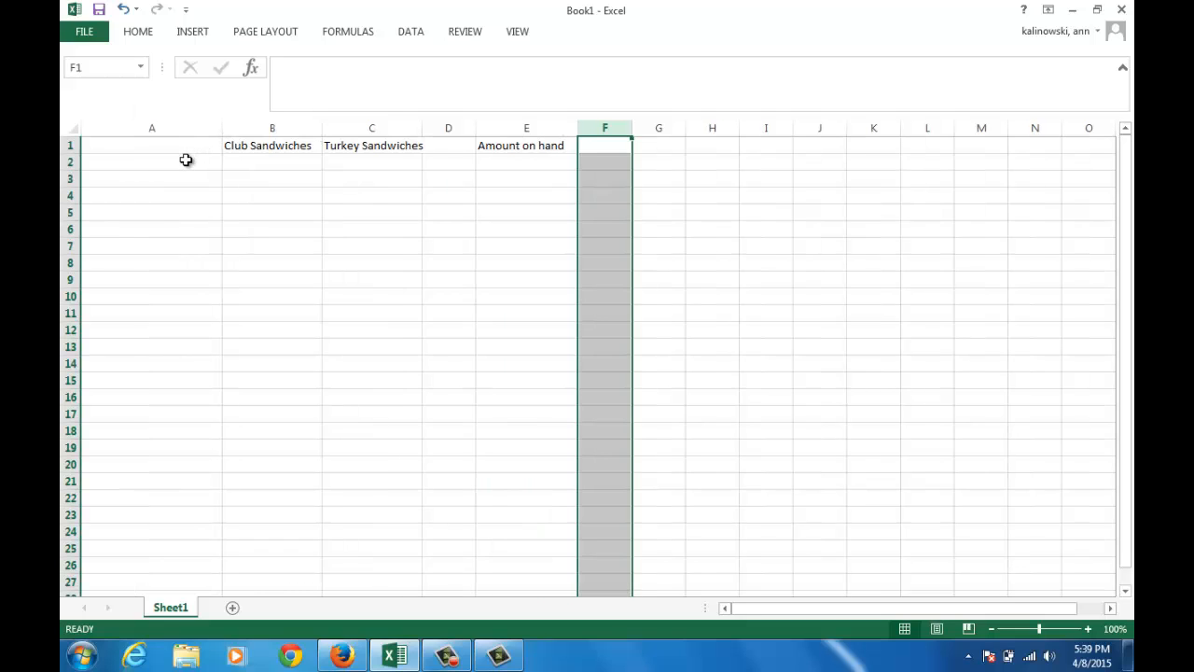
# Label A2 Amount of Turkey and enter 0.3 for club sandwiches in B2 and 0.6 for turkey sandwiches in C2
pyautogui.click(185, 160)
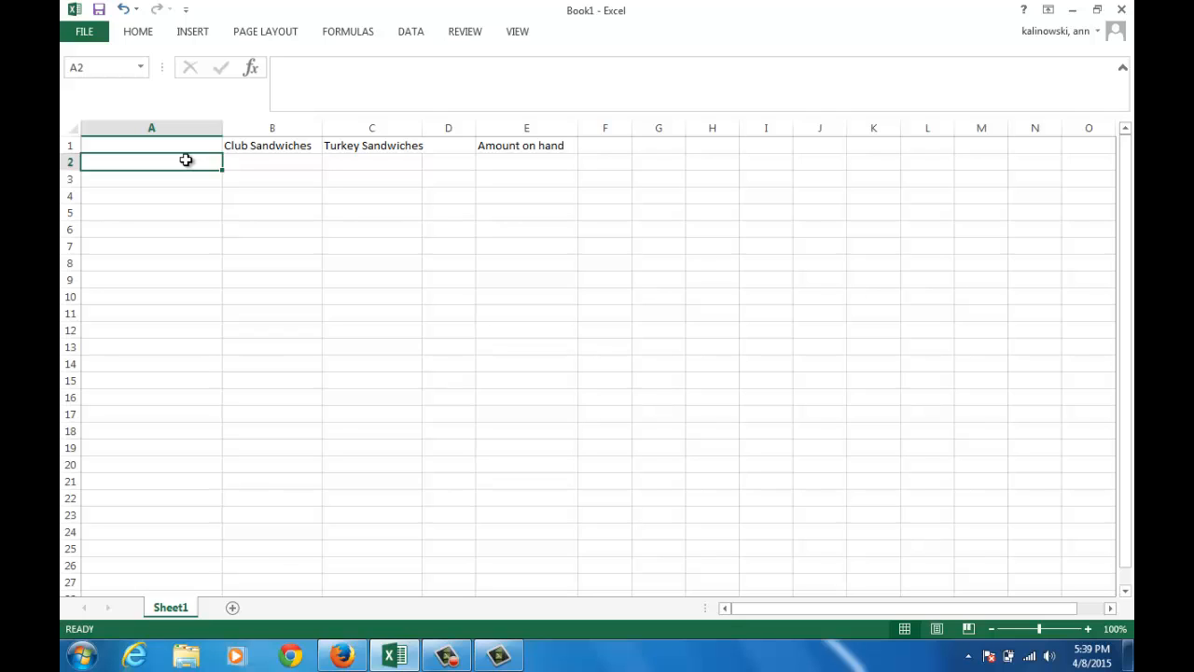
pyautogui.write('Amount ')
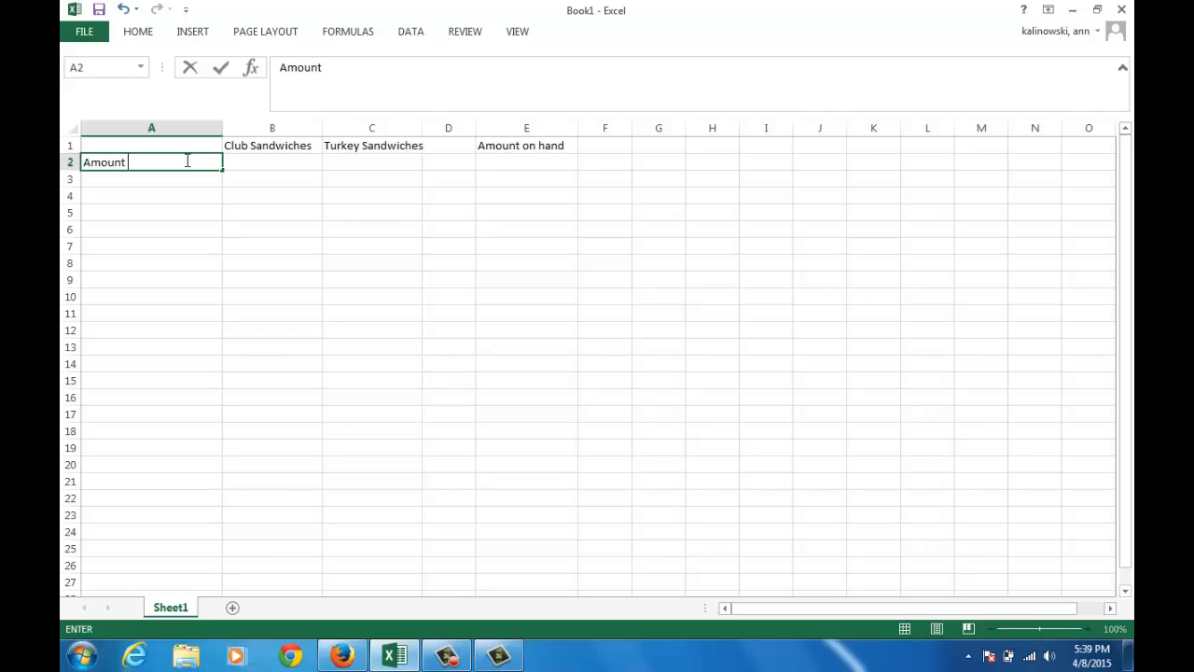
pyautogui.write('of Turkey')
pyautogui.press('Tab')
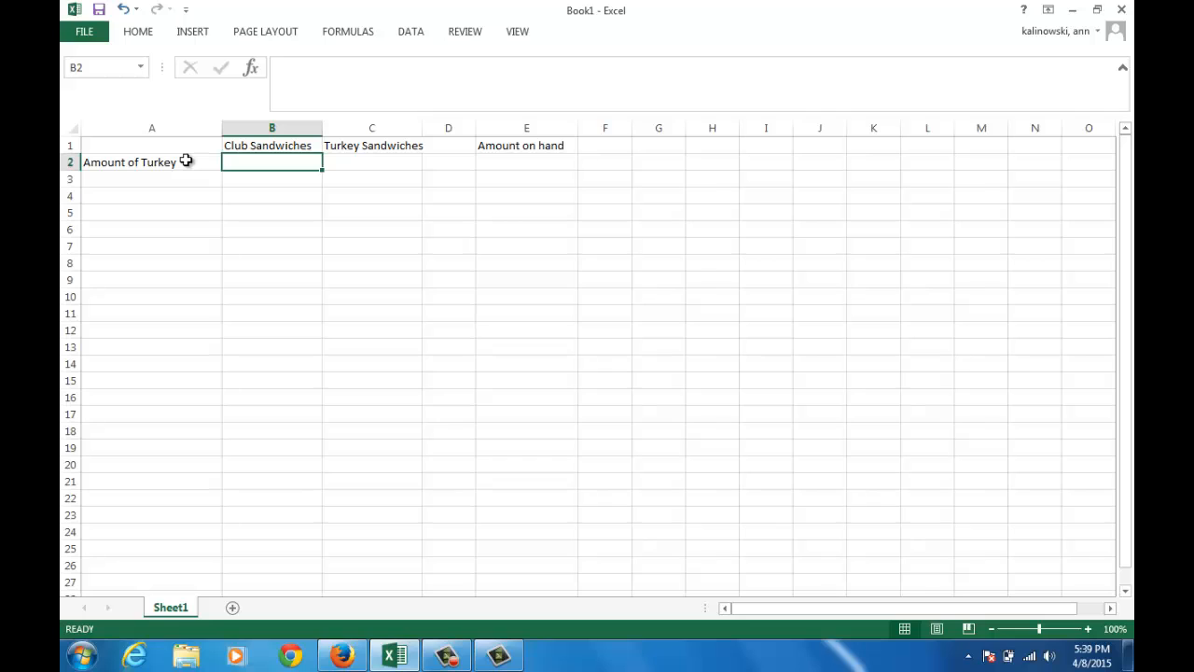
pyautogui.write('0.3')
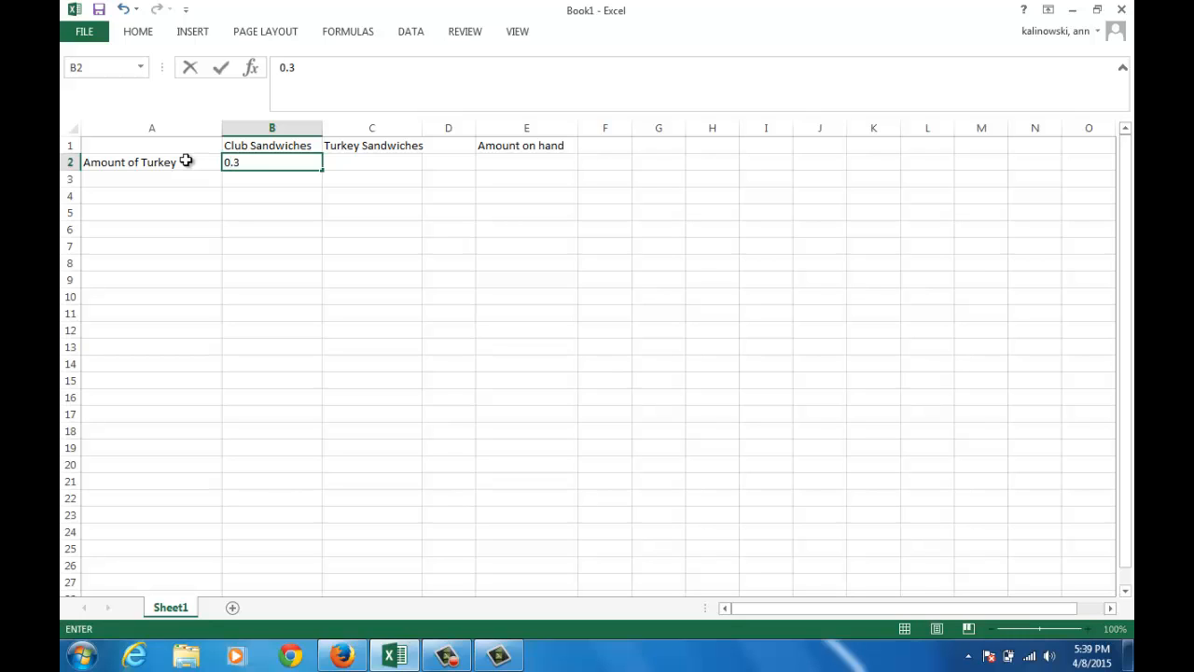
pyautogui.press('Tab')
pyautogui.write('0.6')
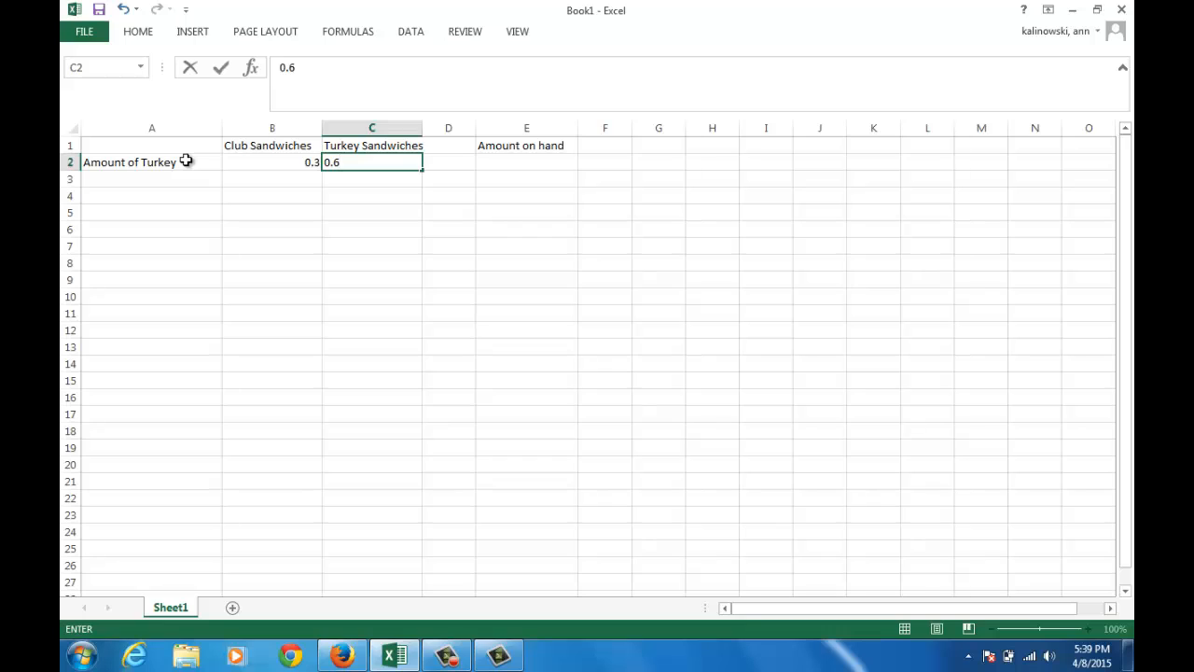
pyautogui.press('Tab')
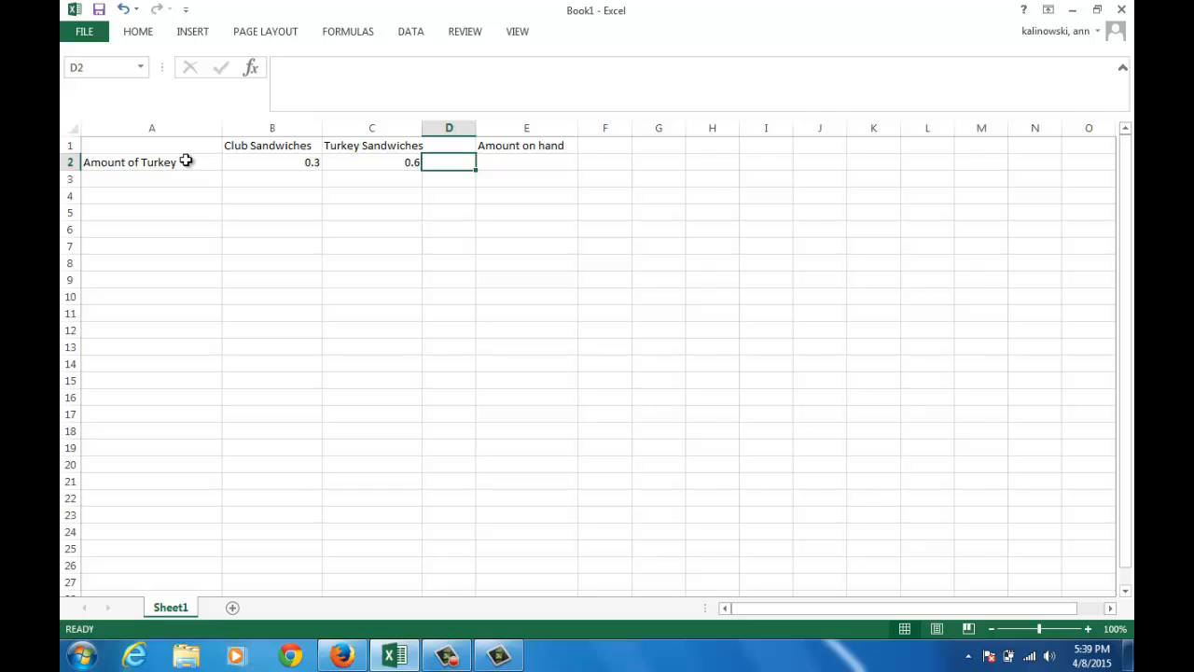
# Complete the turkey row with the constraint sign <= in D2 and 21 as the amount on hand in E2
pyautogui.write('<')
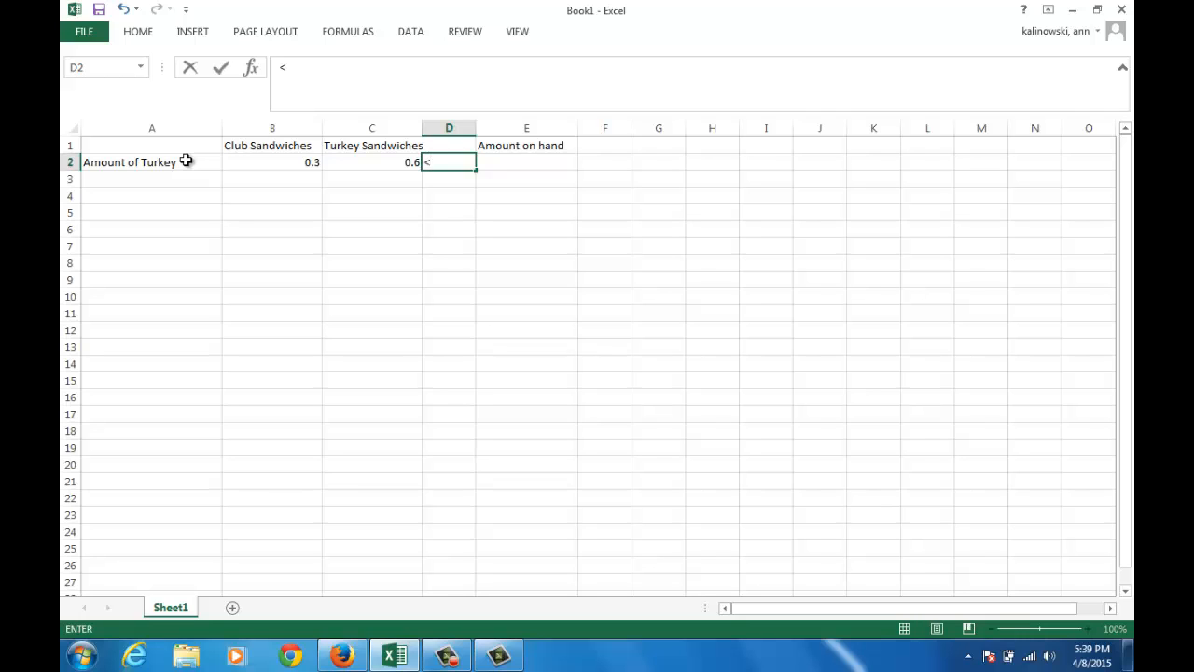
pyautogui.write('=')
pyautogui.press('Tab')
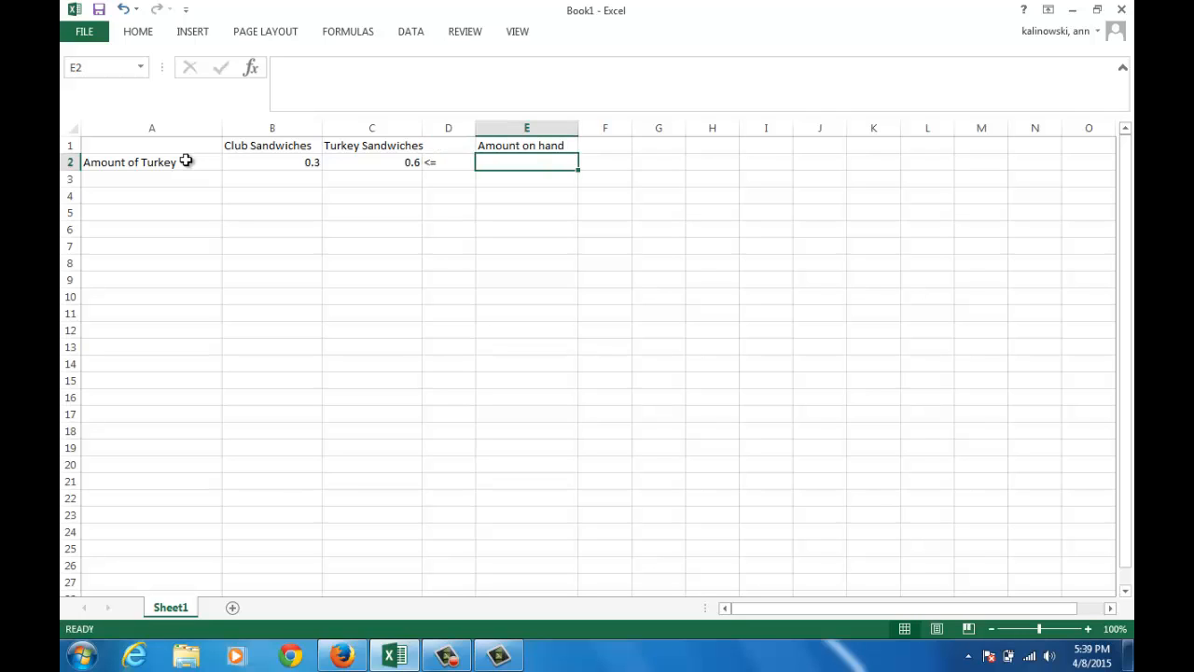
pyautogui.write('21')
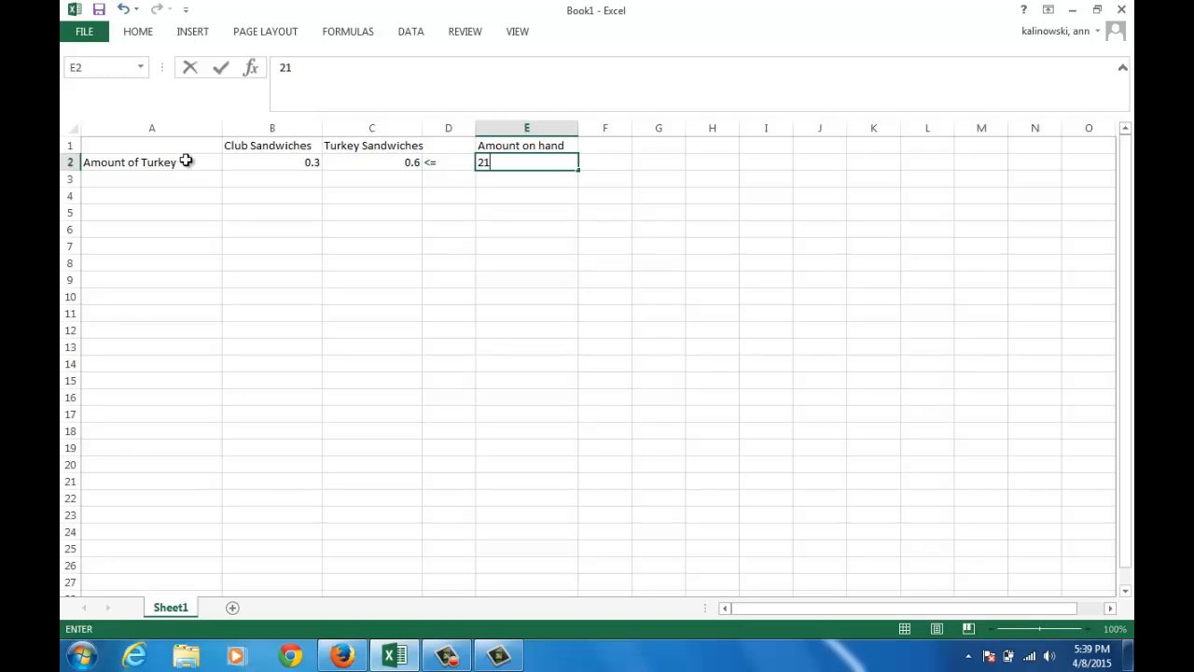
pyautogui.press('Return')
# Label A3 Amount of Bacon and enter 0.2 for club sandwiches in B3 and 0 for turkey sandwiches in C3
pyautogui.press('Left')
pyautogui.press('Left')
pyautogui.press('Left')
pyautogui.press('Left')
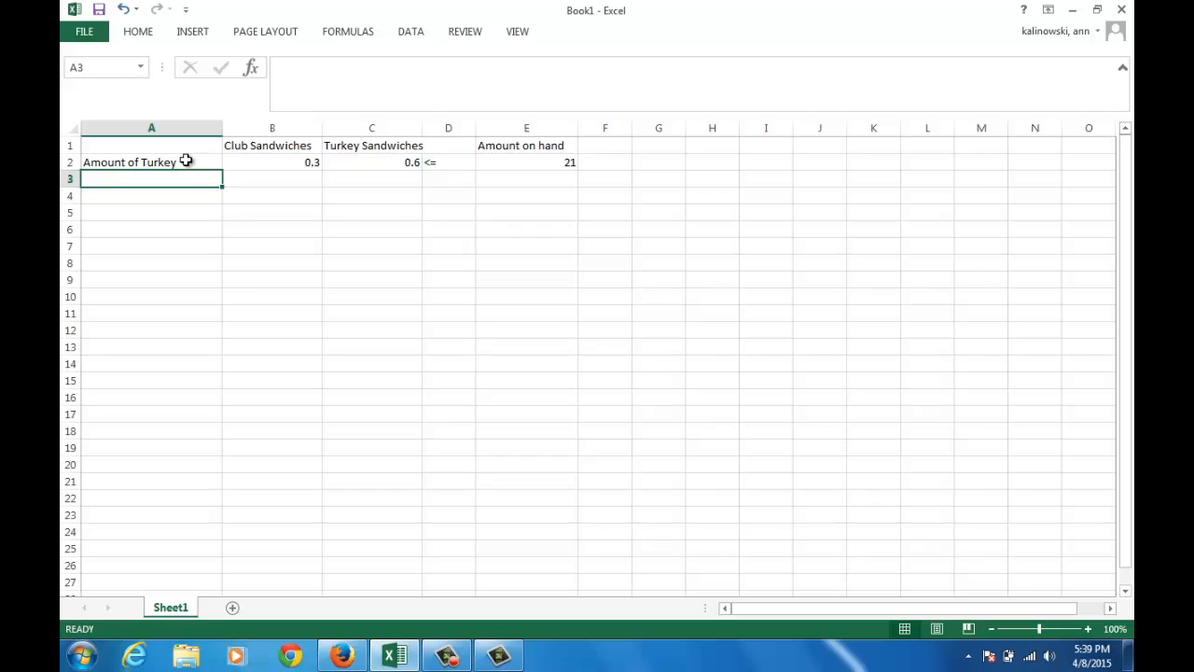
pyautogui.write('Amount')
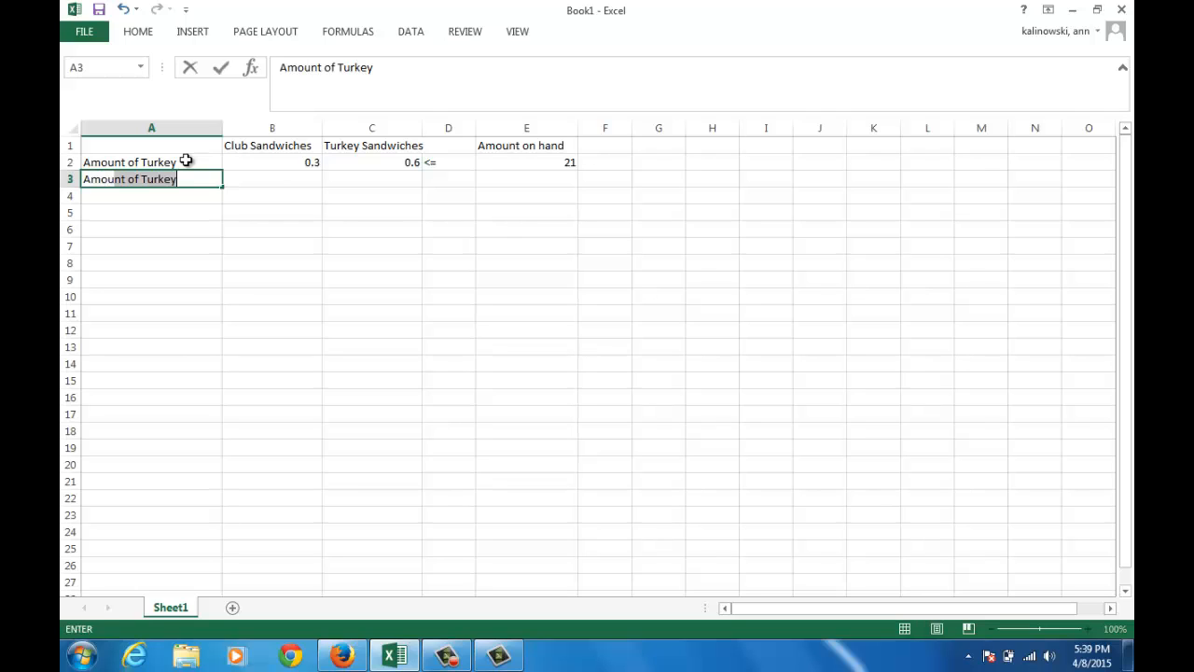
pyautogui.write(' of Bacon')
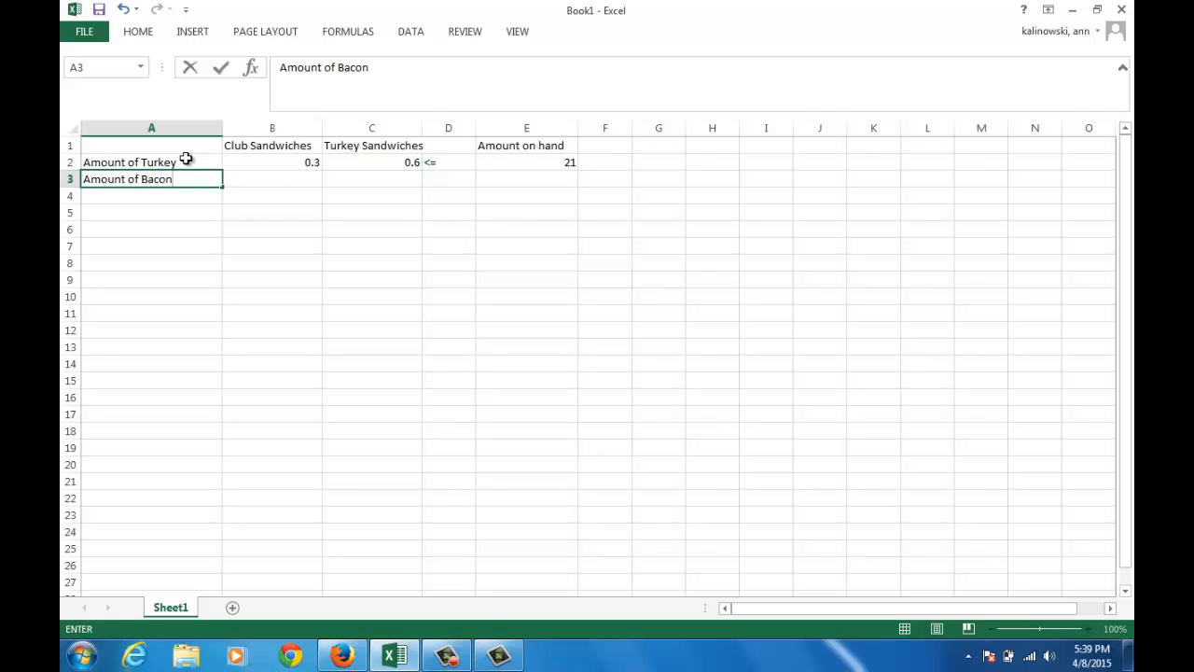
pyautogui.press('Tab')
pyautogui.write('0.2')
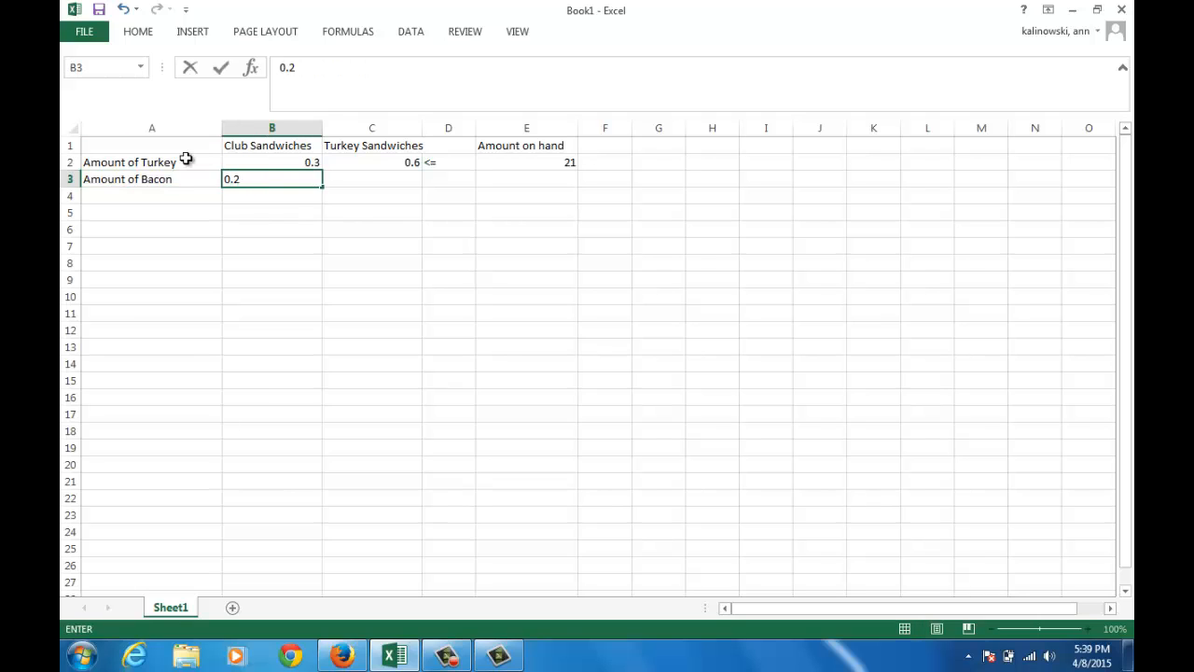
pyautogui.press('Tab')
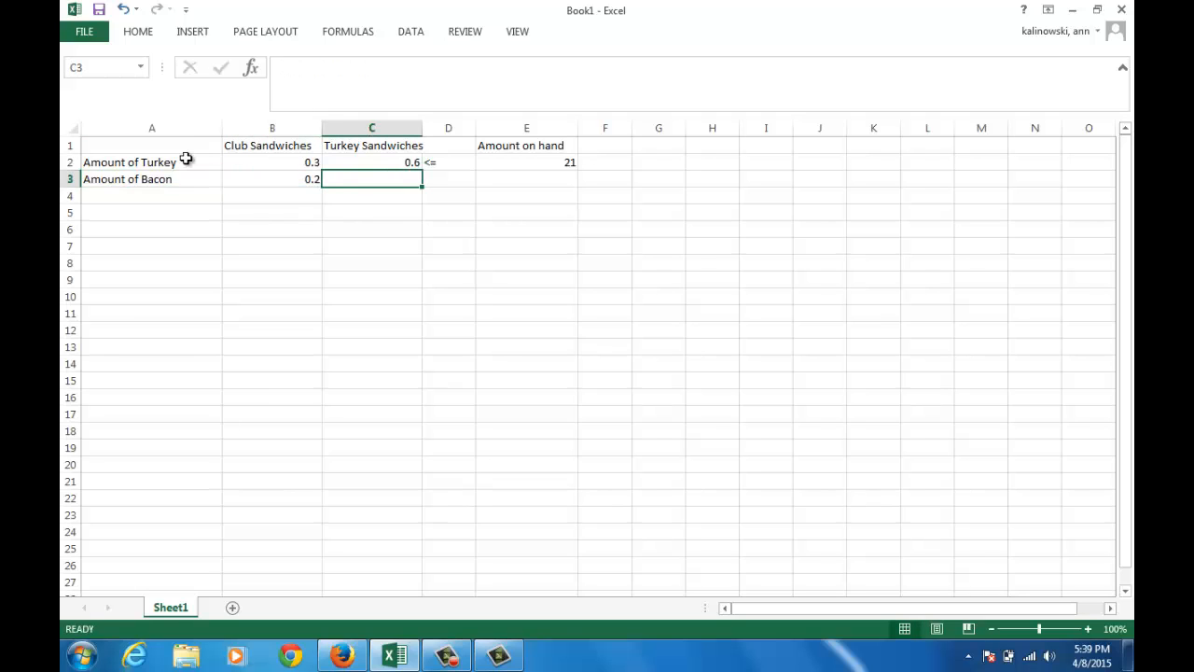
pyautogui.write('0')
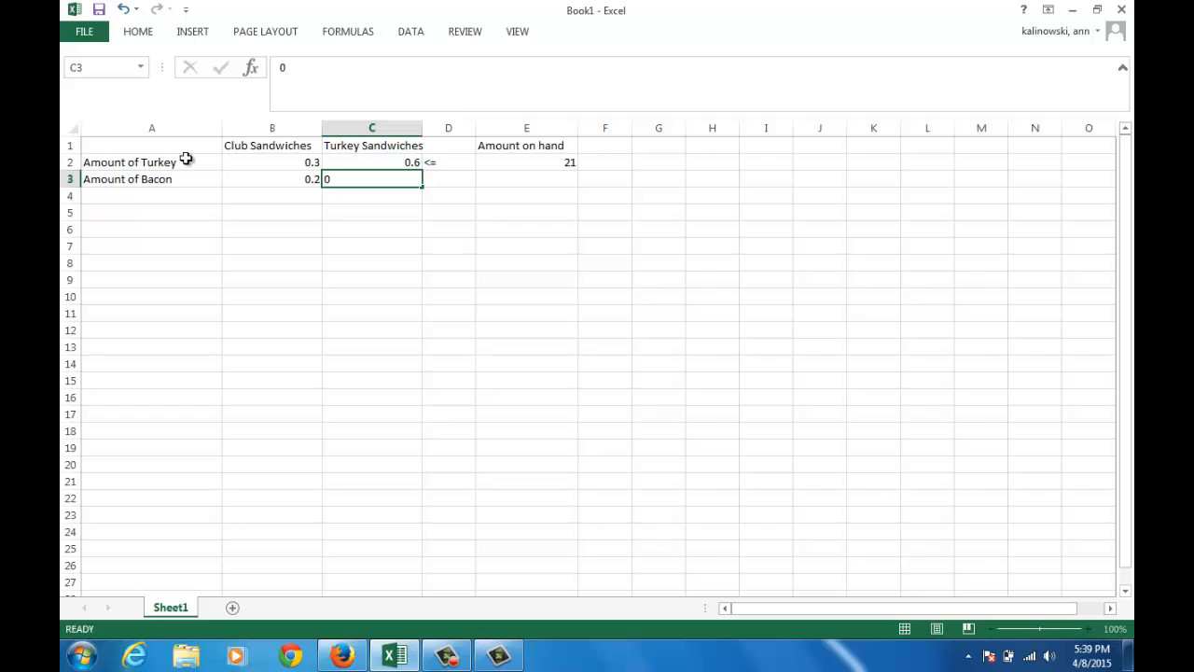
pyautogui.press('Tab')
# Complete the bacon row with the constraint sign <= in D3 and 5 as the amount on hand in E3
pyautogui.write(',')
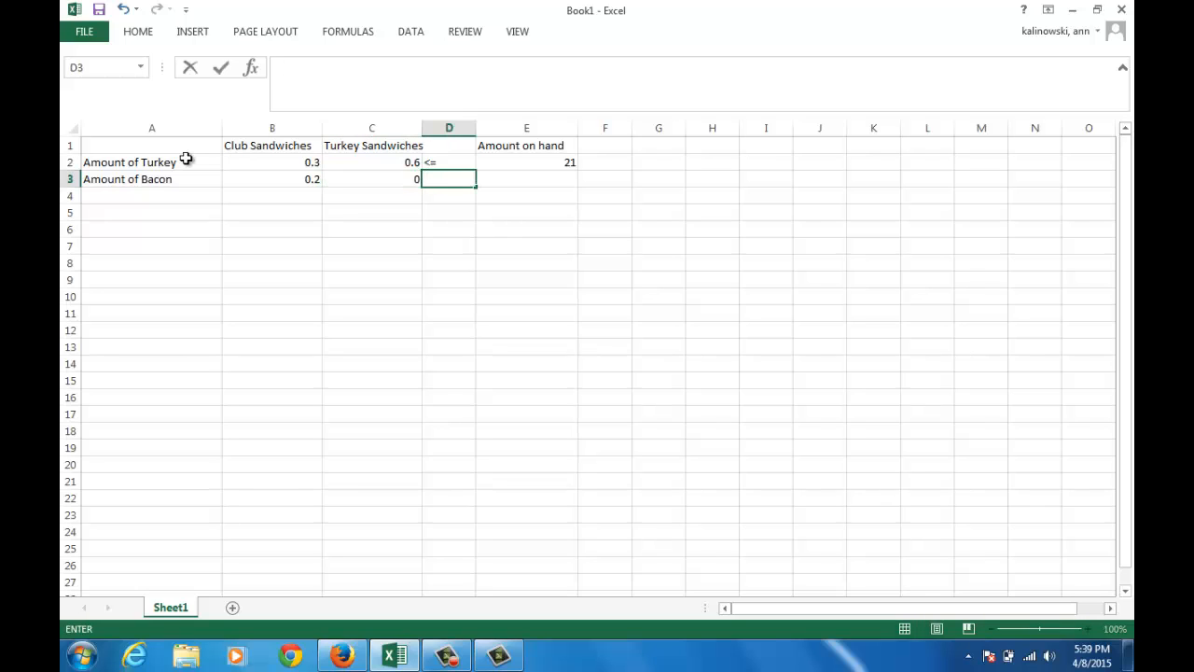
pyautogui.write('<=')
pyautogui.press('Tab')
pyautogui.write('5')
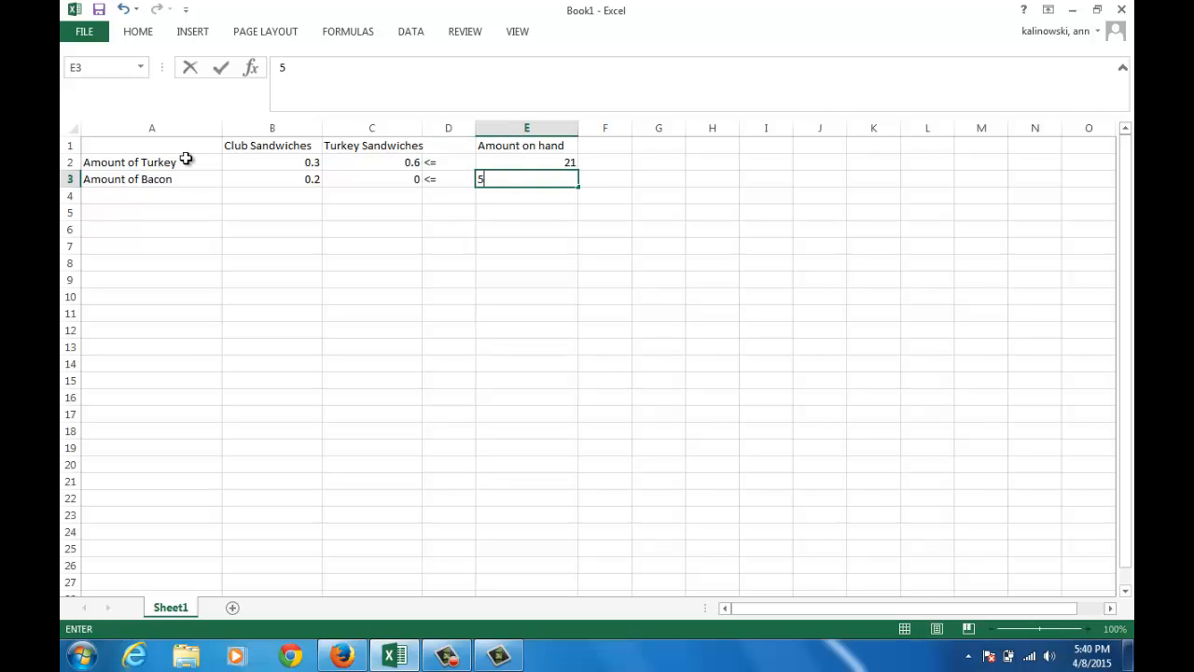
pyautogui.press('Return')
# Label A4 Amount of Bread and enter 0.5 for club sandwiches in B4
pyautogui.press('Left')
pyautogui.press('Left')
pyautogui.press('Left')
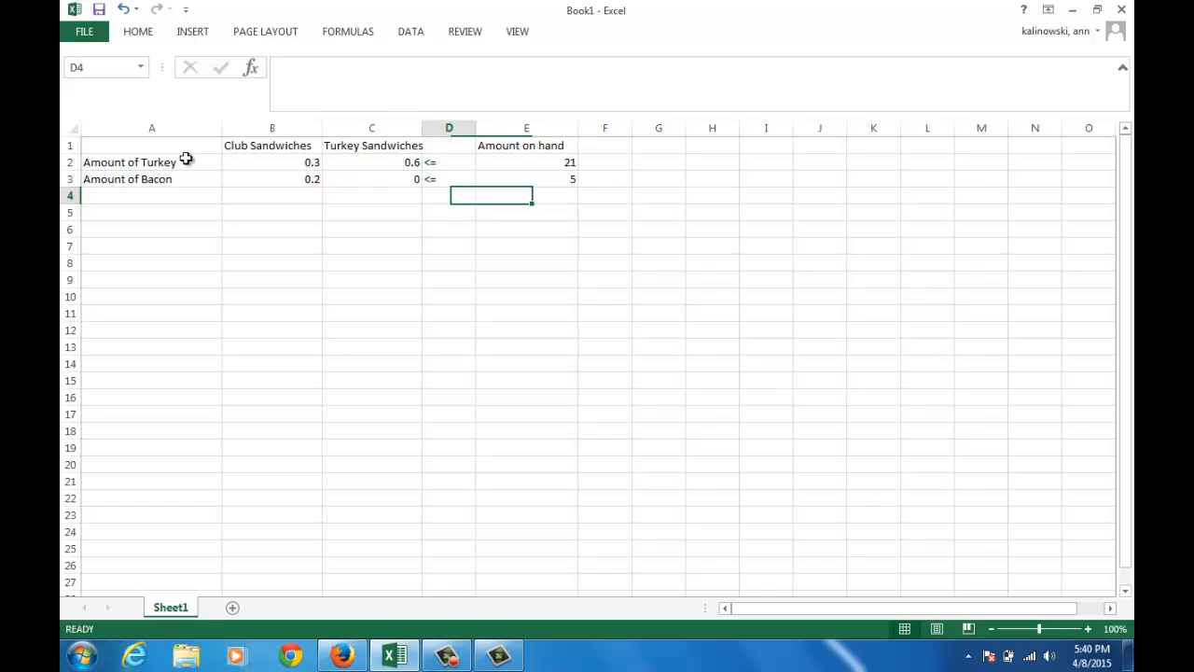
pyautogui.press('Left')
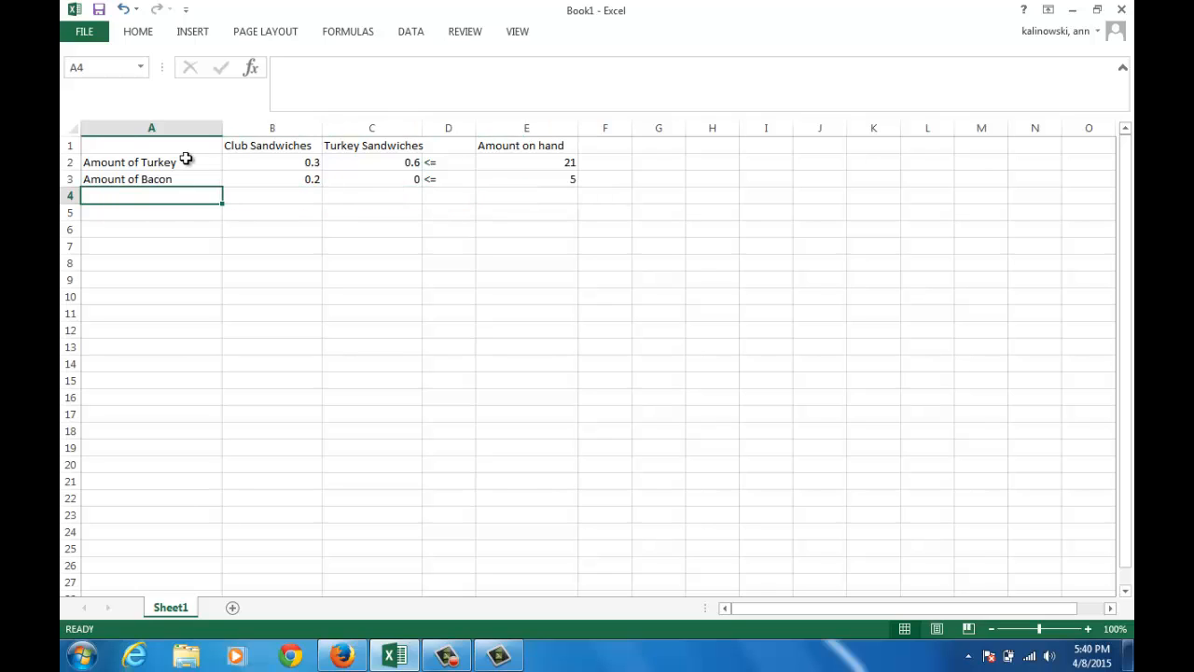
pyautogui.write('Amount of')
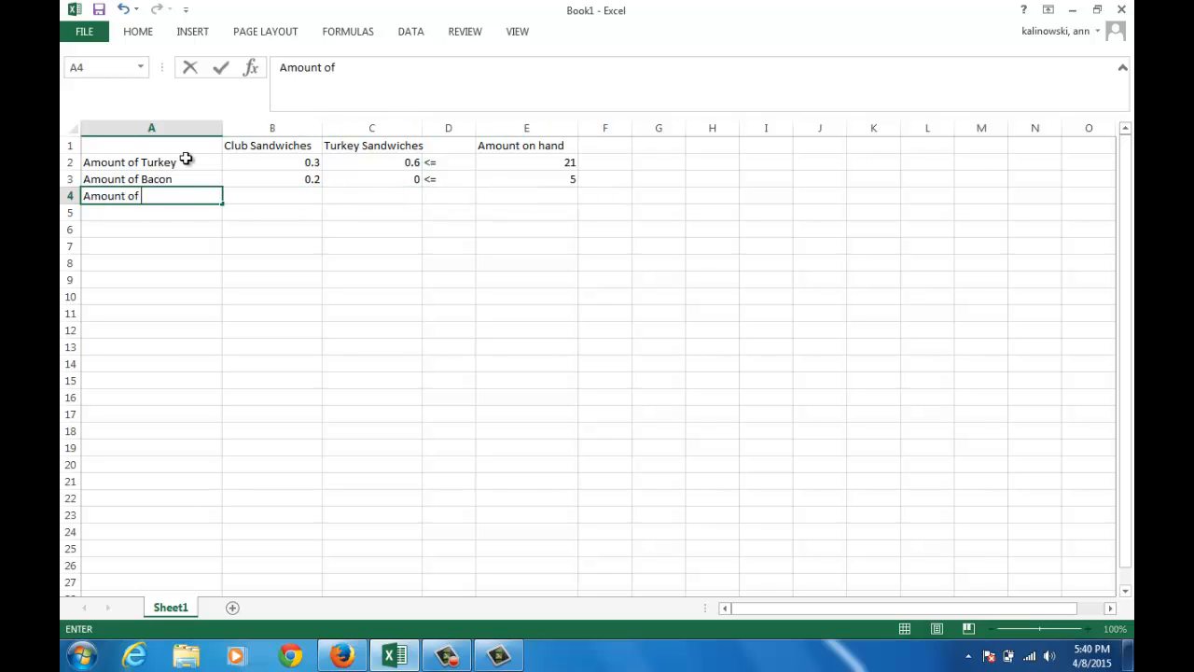
pyautogui.write(' Break')
pyautogui.press('BackSpace')
pyautogui.write('d')
pyautogui.press('Right')
pyautogui.press('Right')
pyautogui.press('Left')
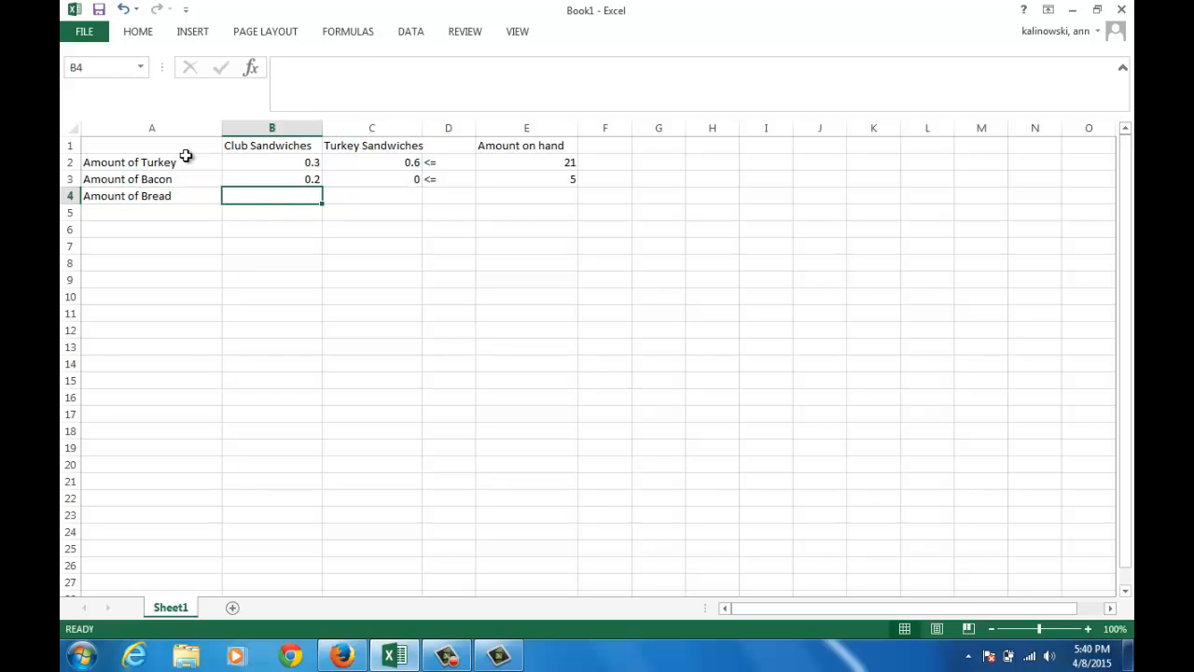
pyautogui.write('0.5')
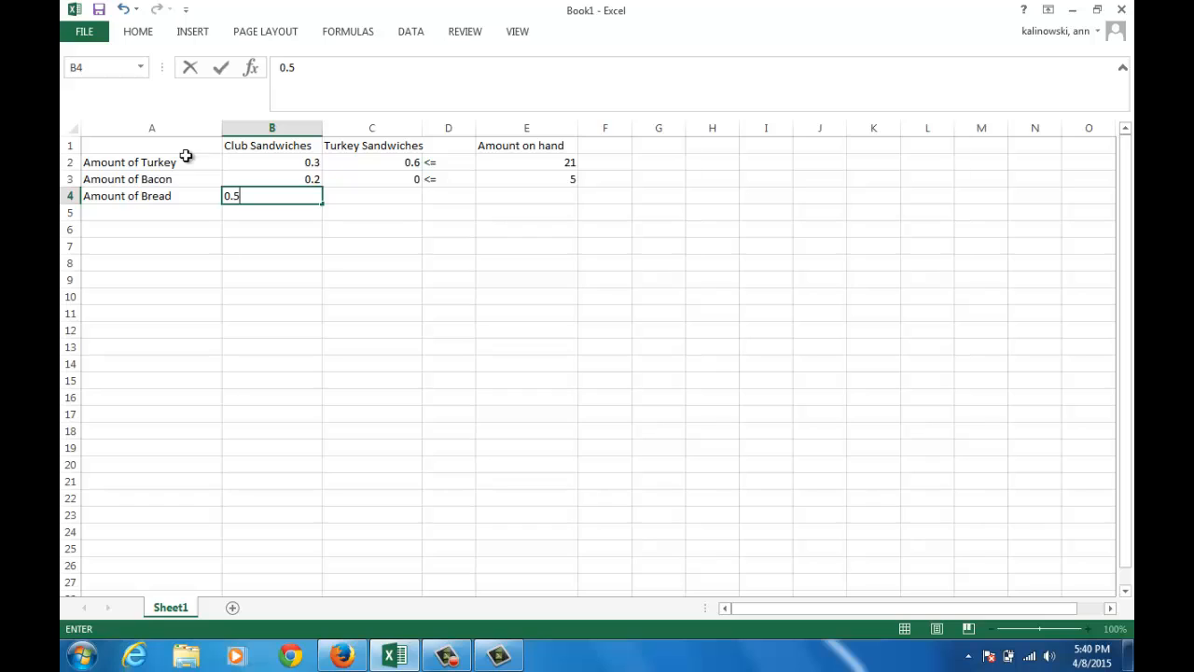
pyautogui.press('Right')
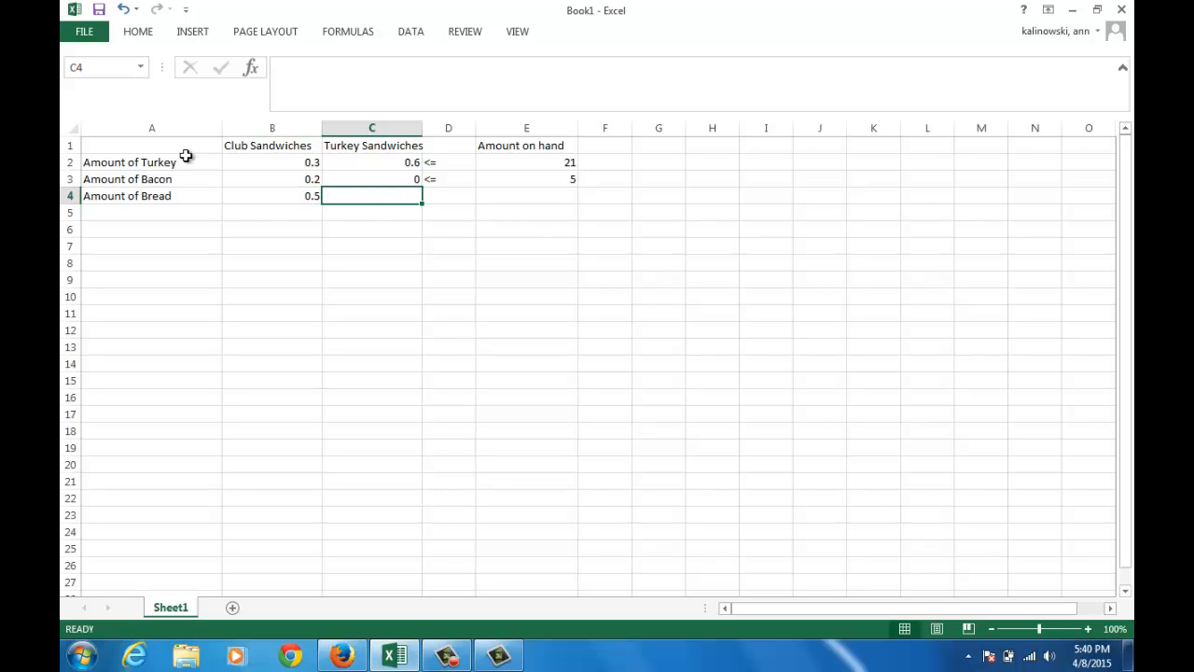
# Complete the bread row with 0.4 for turkey sandwiches in C4, the sign <= in D4 and 20 as the amount on hand in E4
pyautogui.write('0.4')
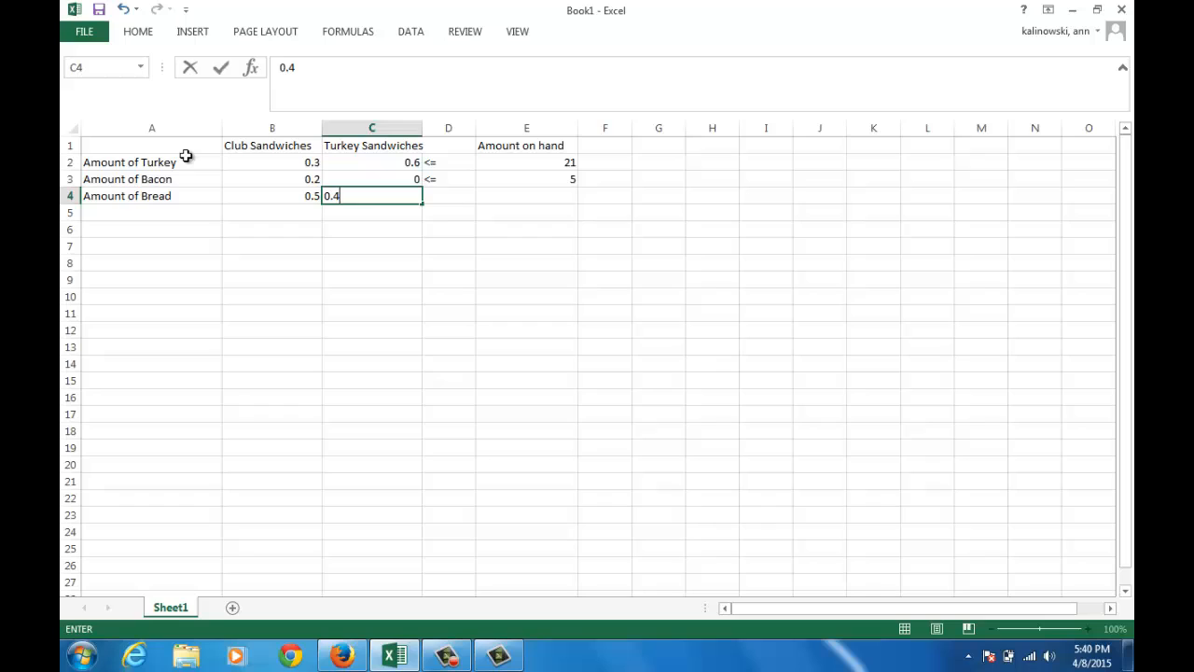
pyautogui.press('Right')
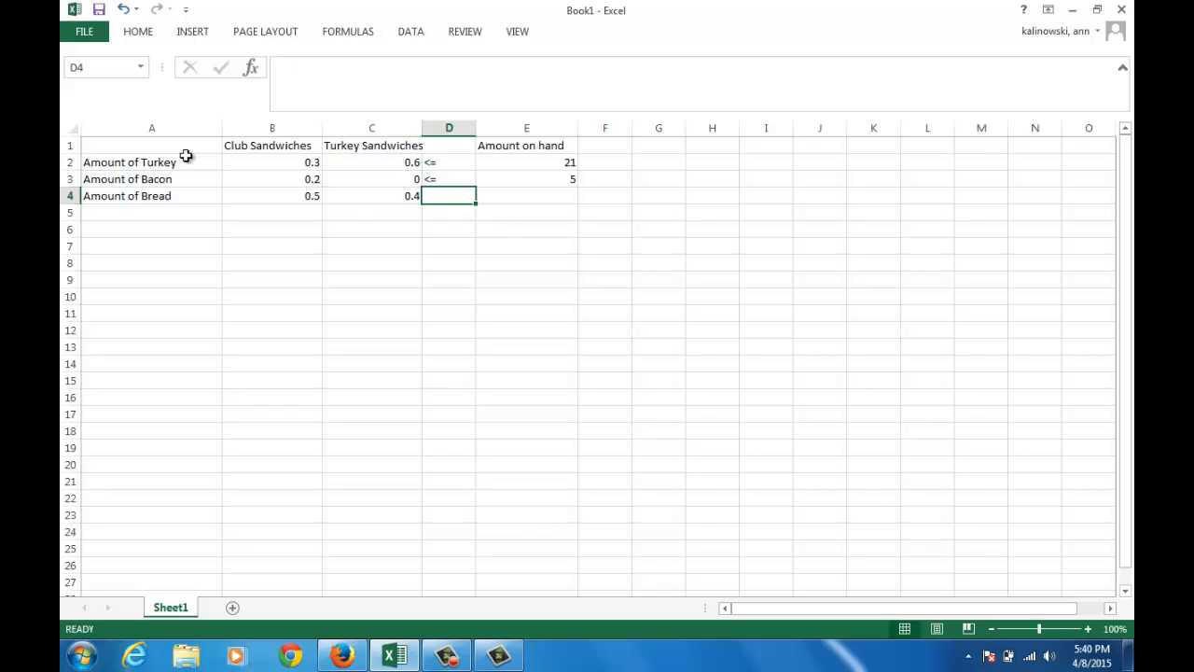
pyautogui.write('<=')
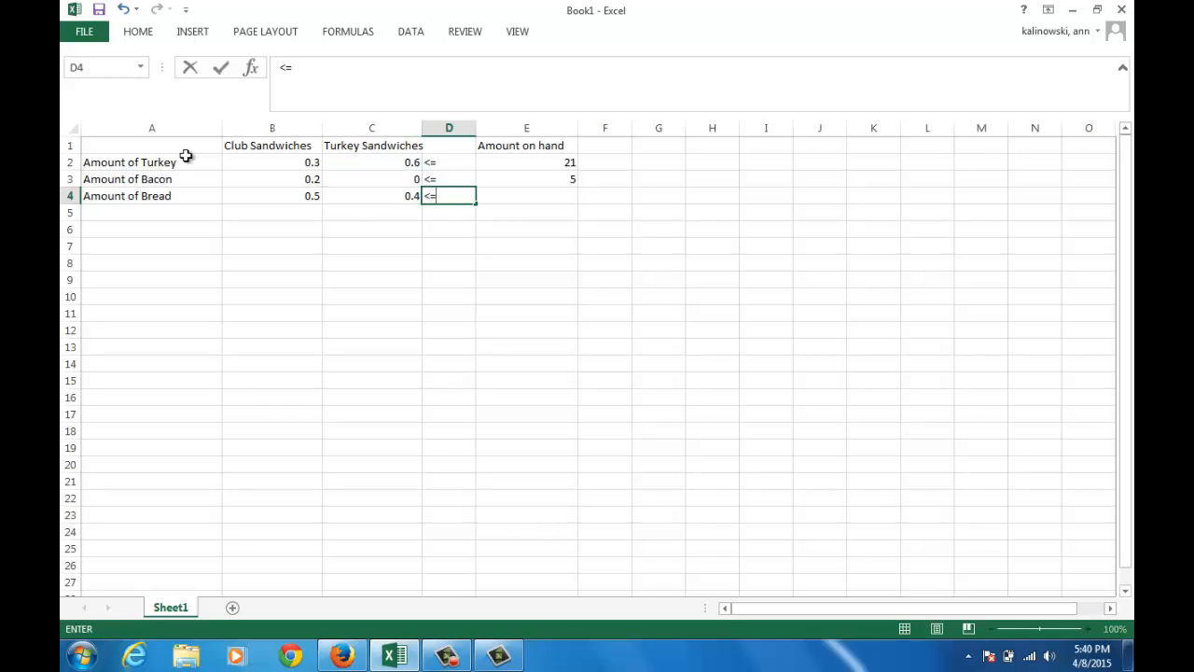
pyautogui.press('Right')
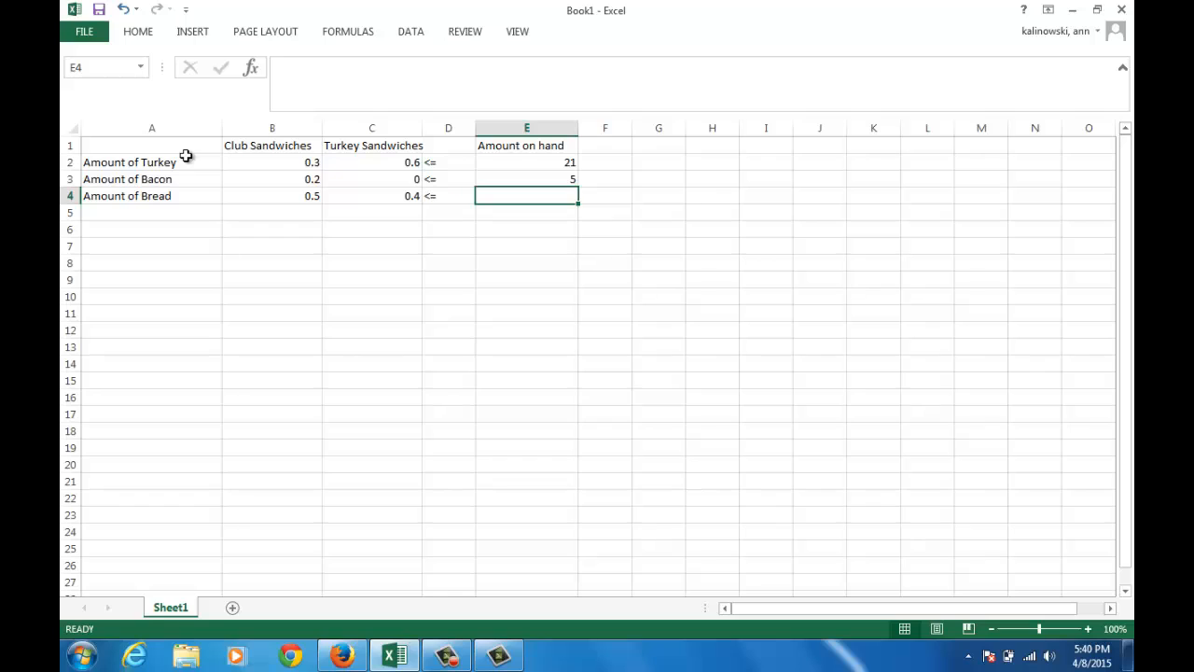
pyautogui.write('20')
pyautogui.press('Return')
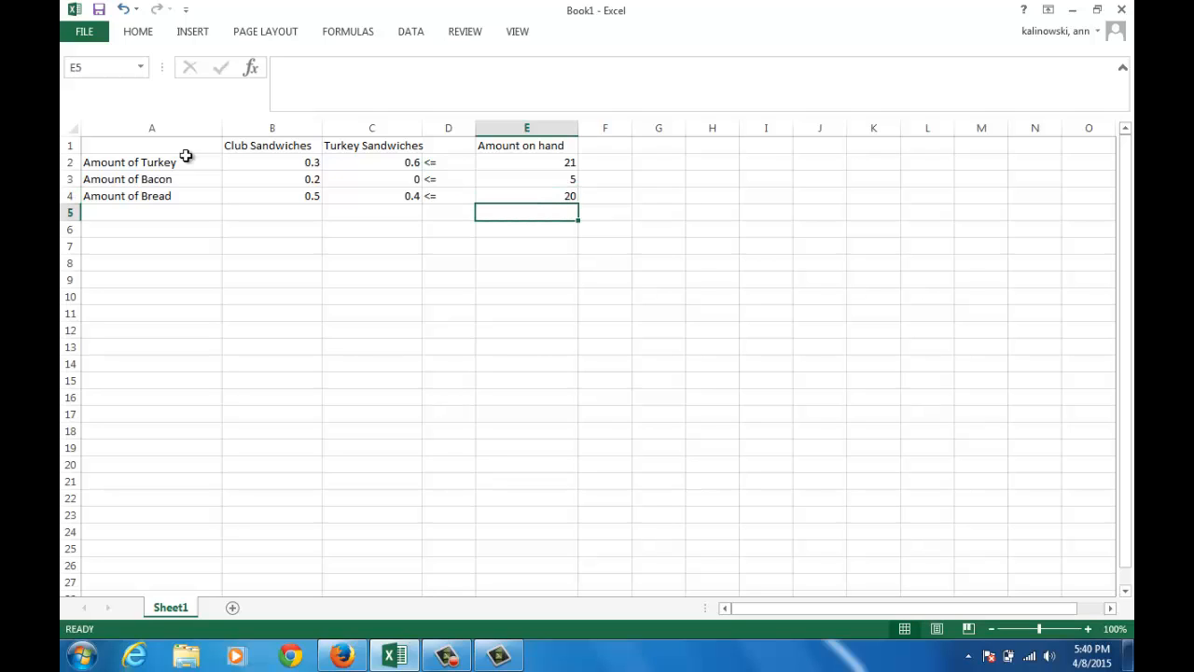
pyautogui.press('Left')
pyautogui.press('Left')
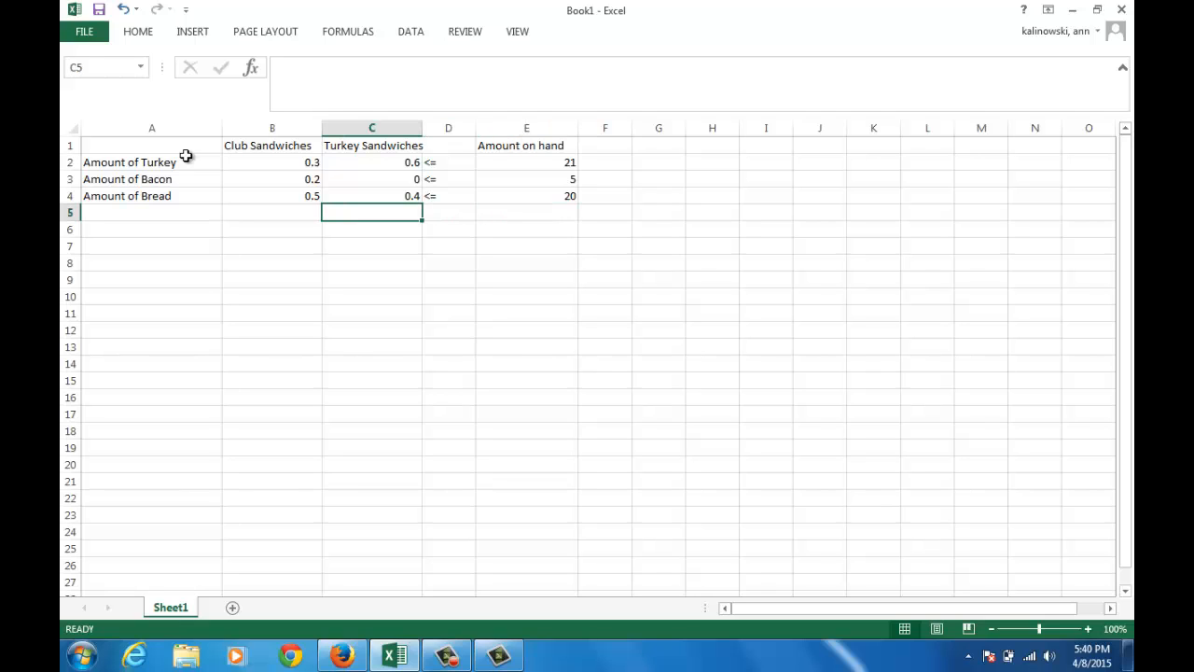
pyautogui.press('Up')
pyautogui.press('Up')
pyautogui.press('Up')
pyautogui.press('Up')
pyautogui.press('Left')
pyautogui.press('Right')
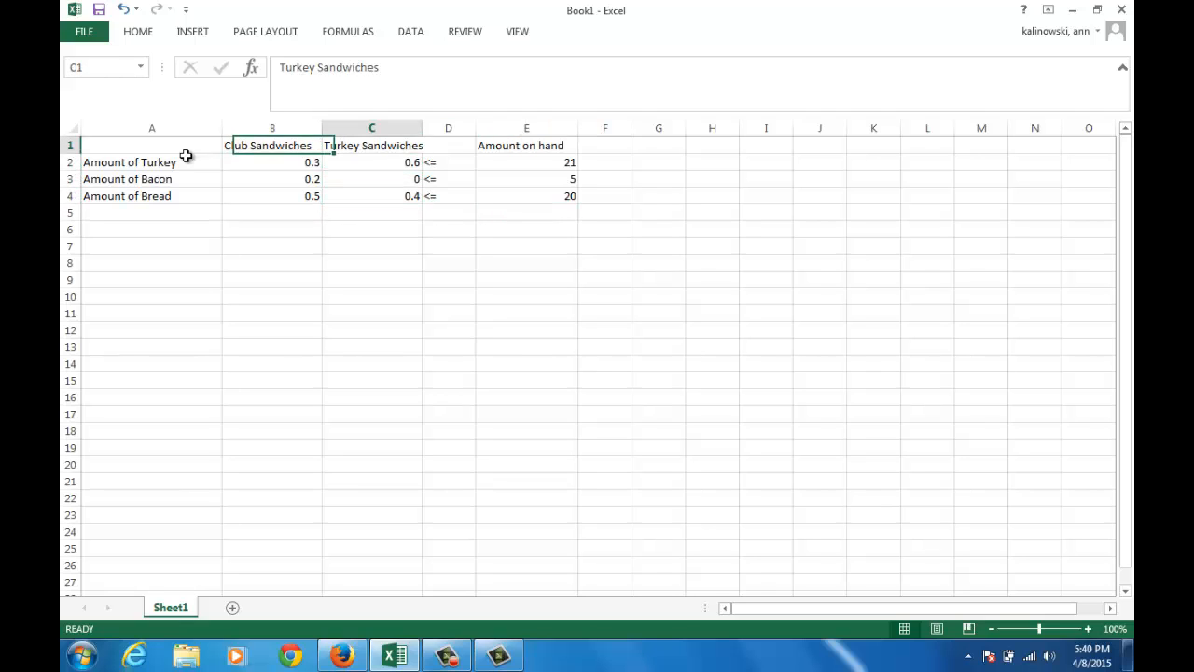
pyautogui.press('Right')
pyautogui.press('Left')
pyautogui.press('Left')
pyautogui.press('Right')
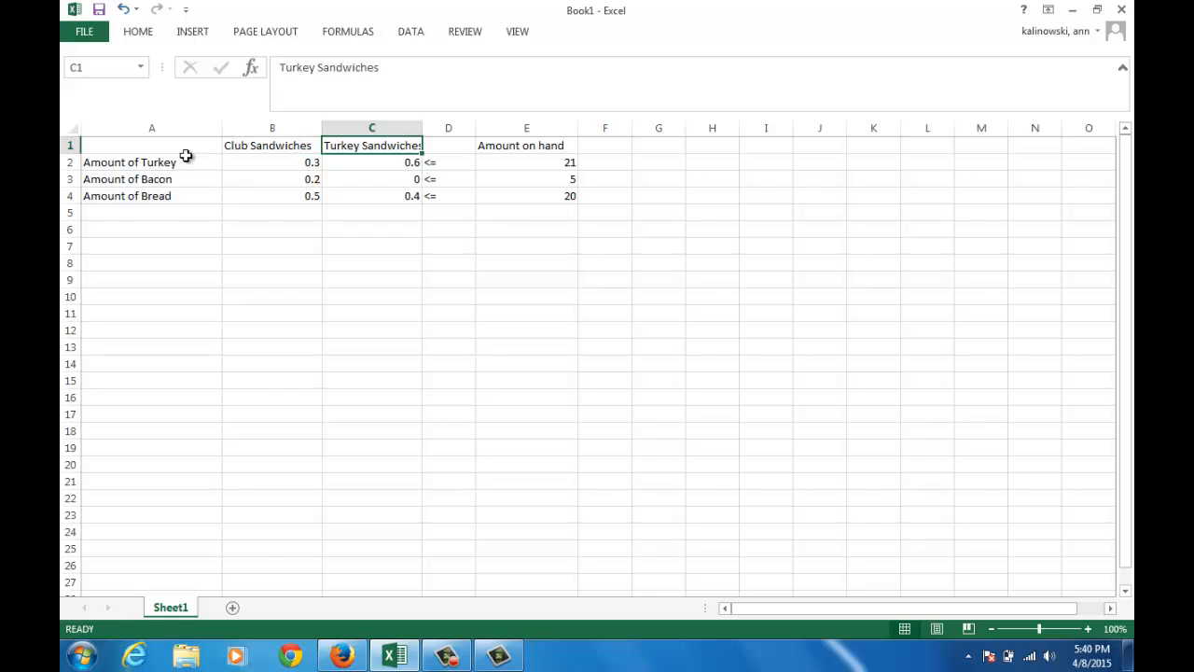
pyautogui.press('Right')
pyautogui.press('Right')
pyautogui.press('Right')
pyautogui.press('Right')
pyautogui.press('Right')
pyautogui.press('Right')
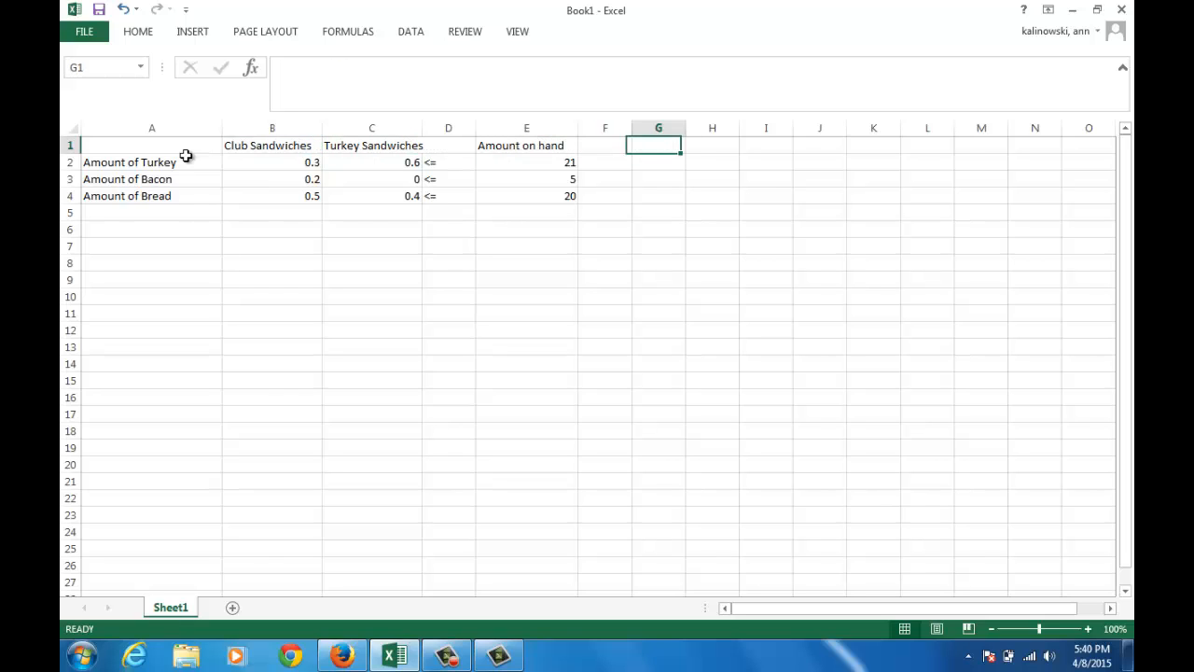
pyautogui.press('Down')
pyautogui.press('Down')
pyautogui.press('Down')
pyautogui.press('Down')
pyautogui.press('Down')
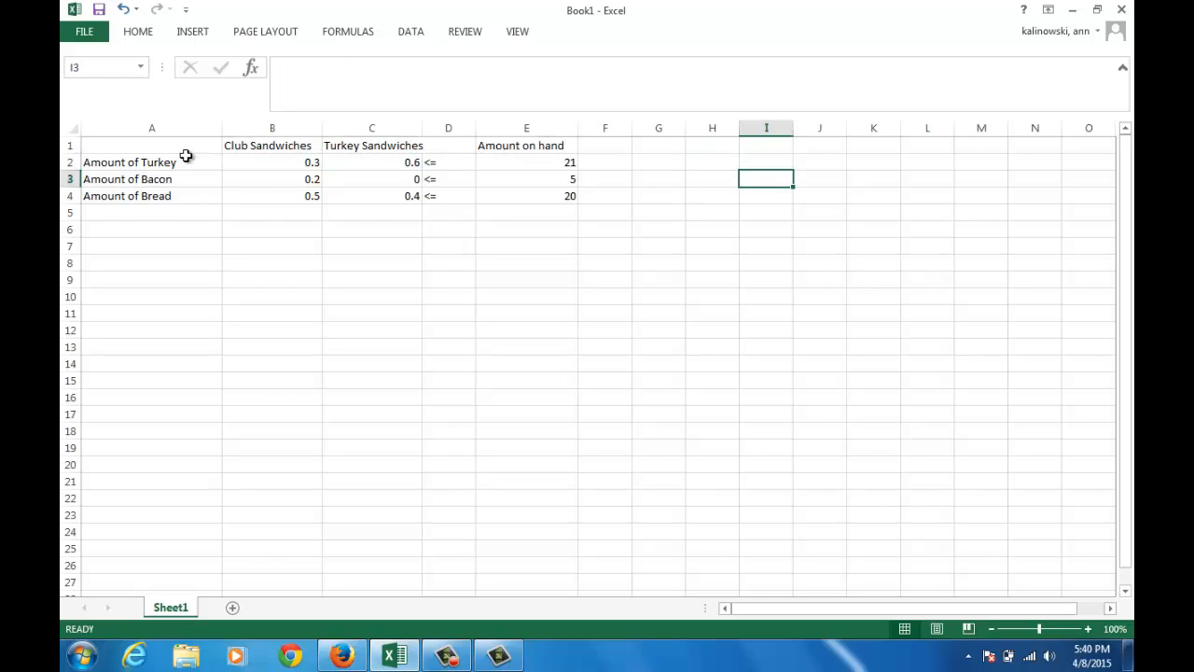
pyautogui.press('Left')
pyautogui.press('Left')
pyautogui.press('Left')
pyautogui.press('Left')
pyautogui.press('Left')
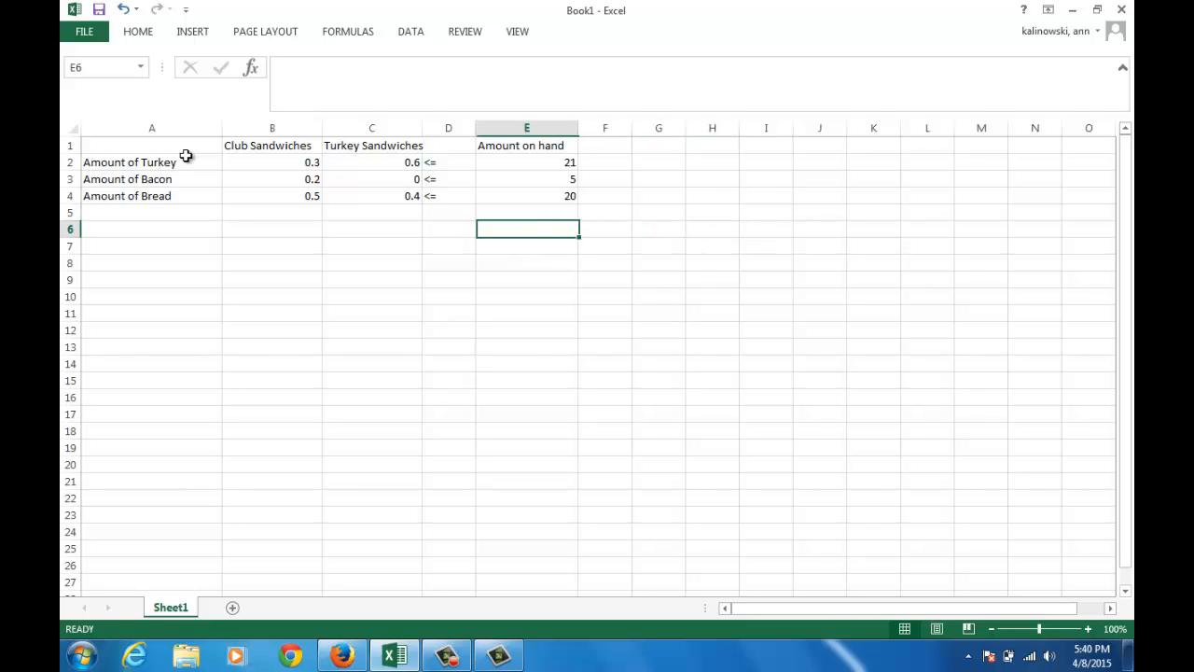
pyautogui.press('Up')
pyautogui.press('Up')
pyautogui.press('Up')
pyautogui.press('Up')
pyautogui.press('Up')
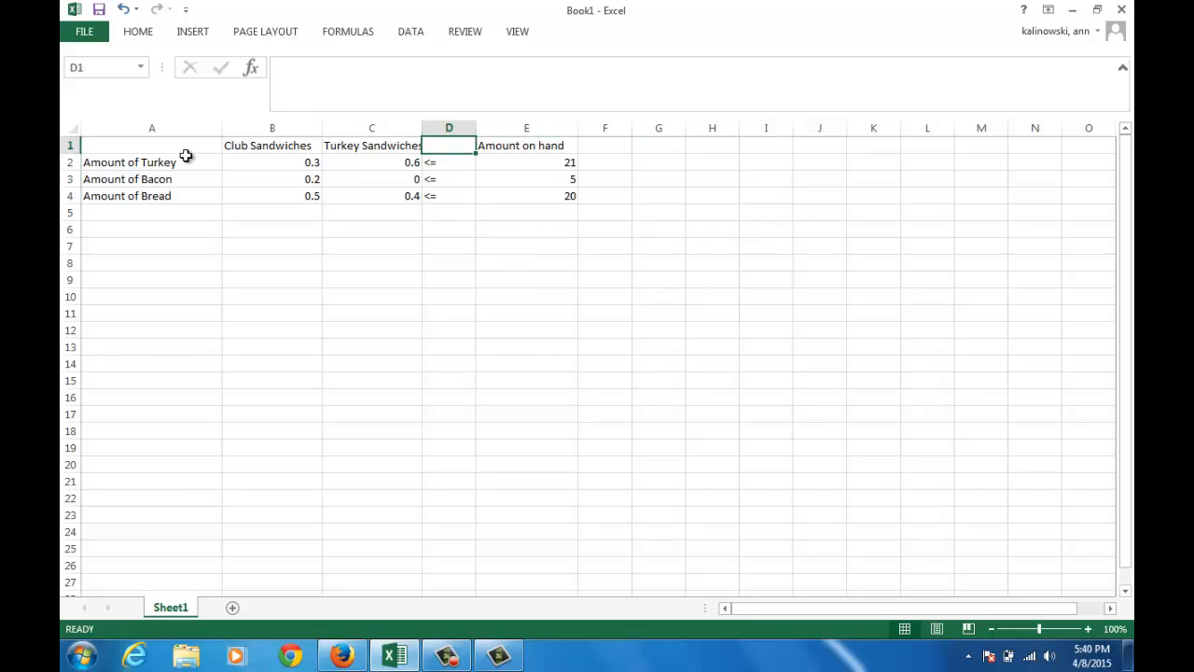
pyautogui.press('Left')
pyautogui.press('Down')
pyautogui.press('Right')
pyautogui.press('Right')
pyautogui.press('Up')
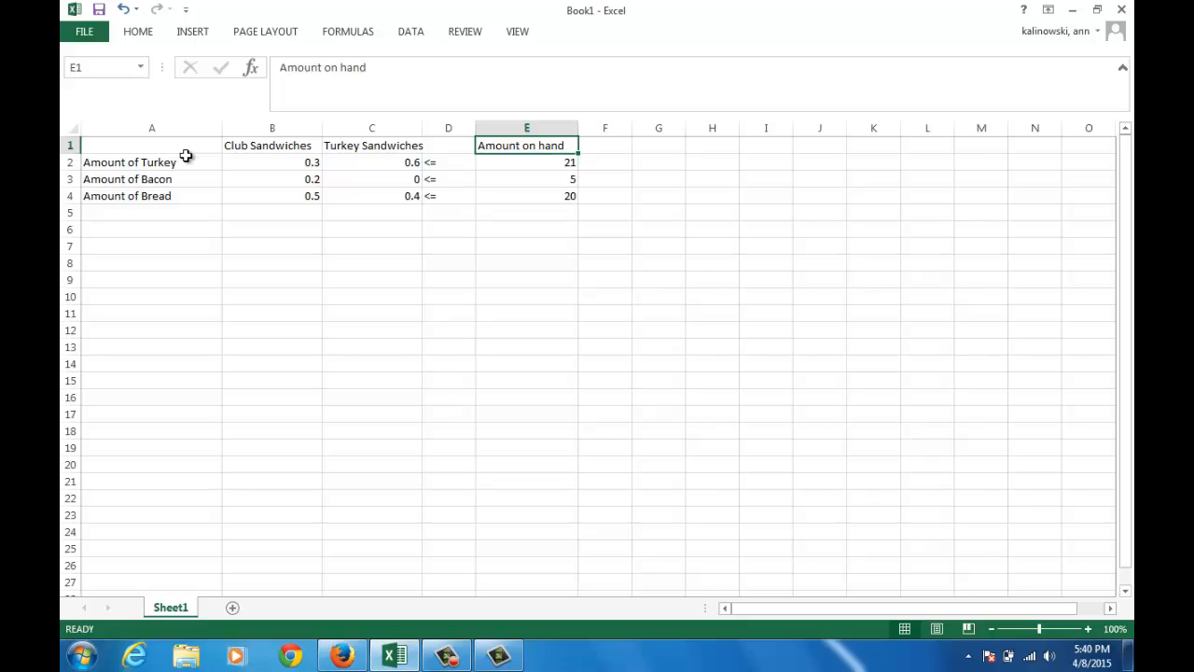
pyautogui.press('Left')
pyautogui.press('Down')
pyautogui.press('Down')
pyautogui.press('Down')
pyautogui.press('Down')
pyautogui.press('Down')
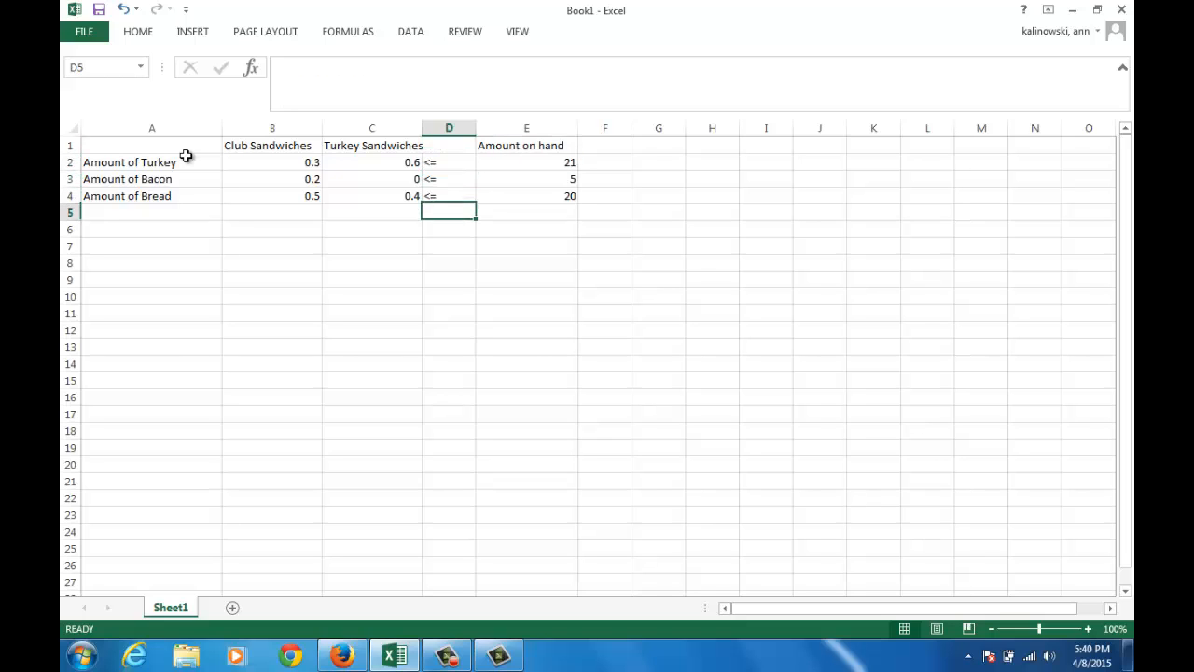
pyautogui.press('Up')
pyautogui.press('Up')
pyautogui.press('Up')
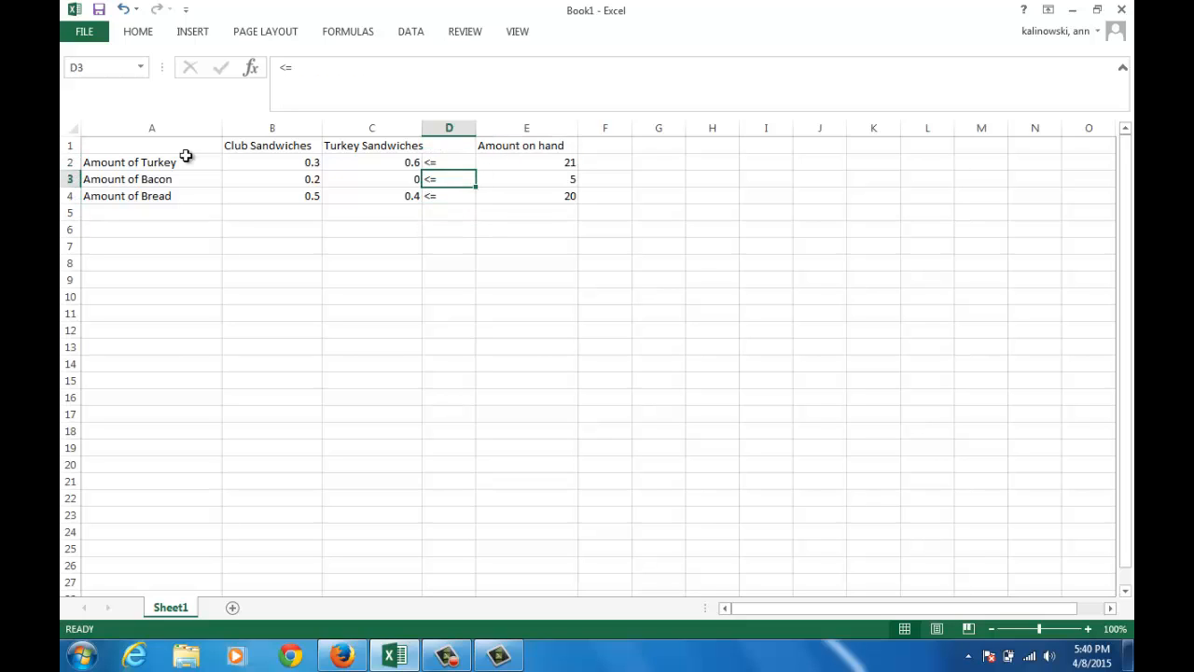
pyautogui.press('Right')
pyautogui.press('Up')
pyautogui.press('Left')
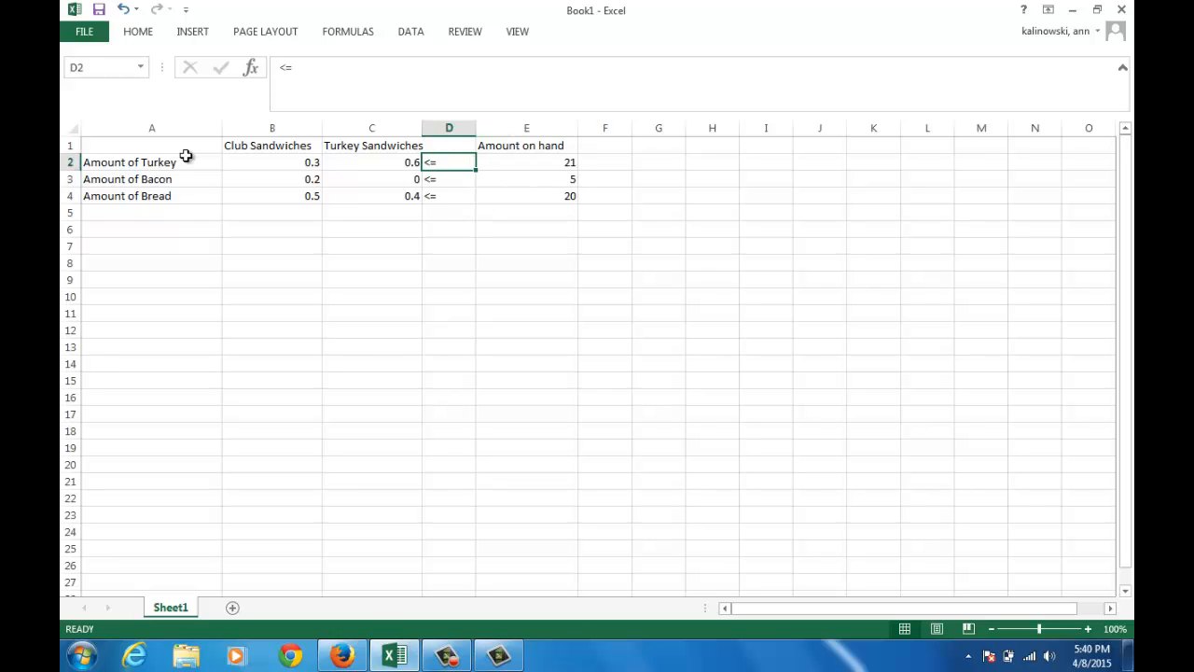
pyautogui.press('Right')
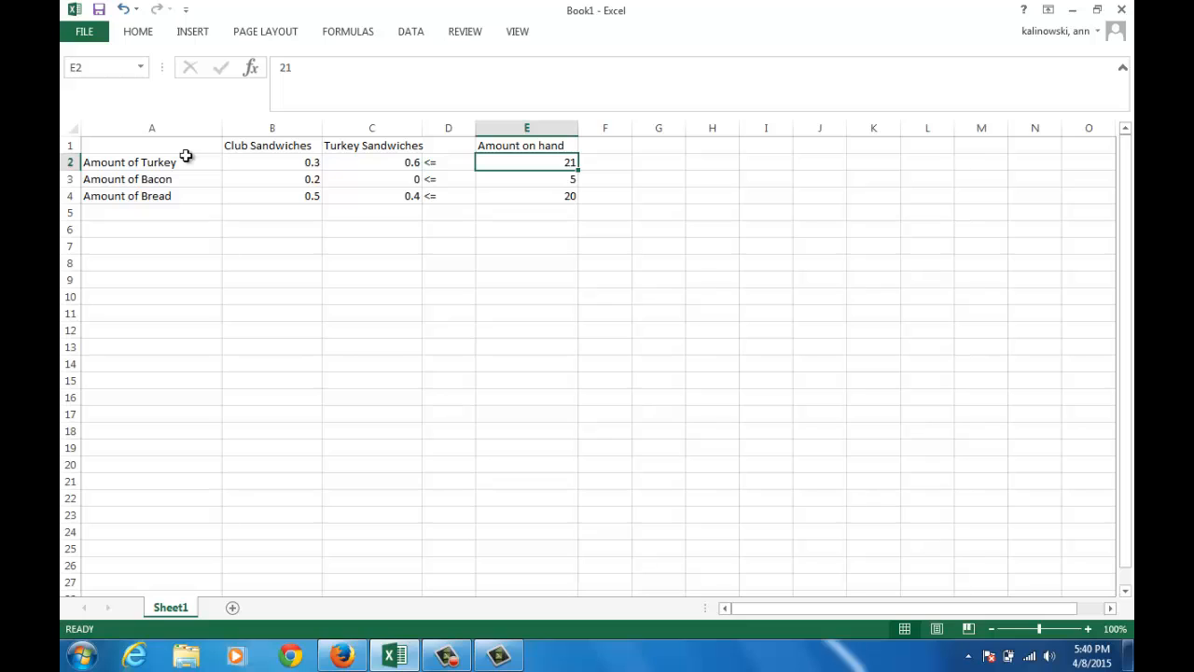
pyautogui.press('Down')
pyautogui.press('Down')
pyautogui.press('Down')
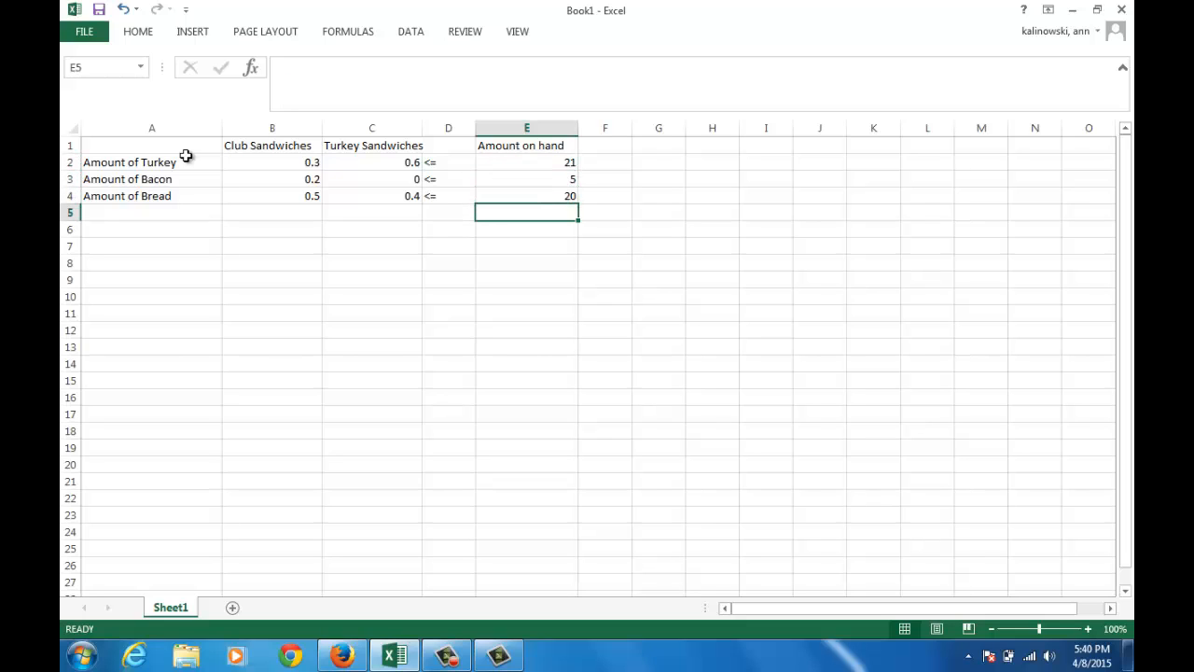
# Label cell A5 Profit per sandwich, below the bread row
pyautogui.press('Left')
pyautogui.press('Left')
pyautogui.press('Left')
pyautogui.press('Left')
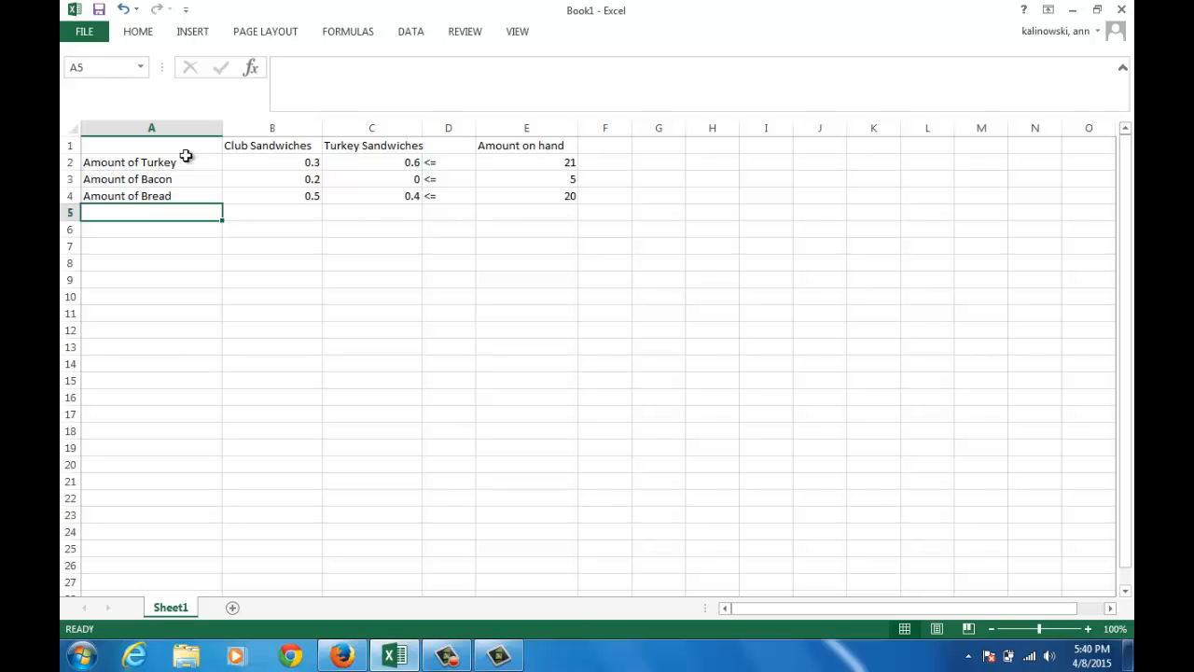
pyautogui.write('Profig')
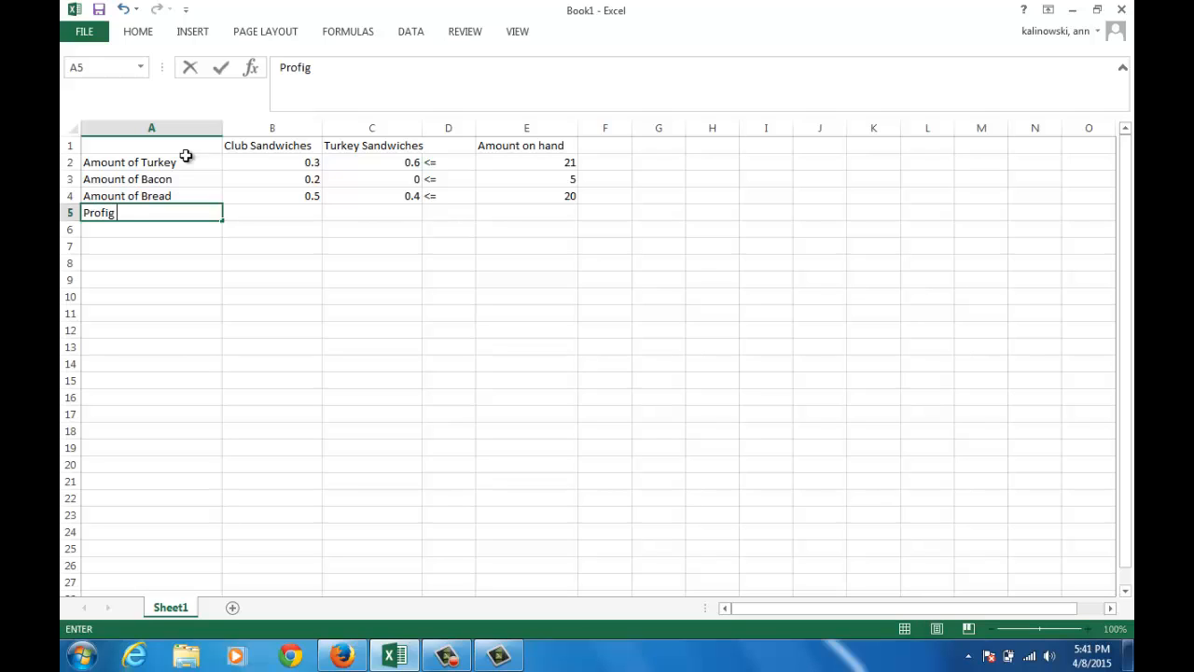
pyautogui.press('BackSpace')
pyautogui.write('t pe')
pyautogui.write('r sand')
pyautogui.press('BackSpace')
pyautogui.write('dwich')
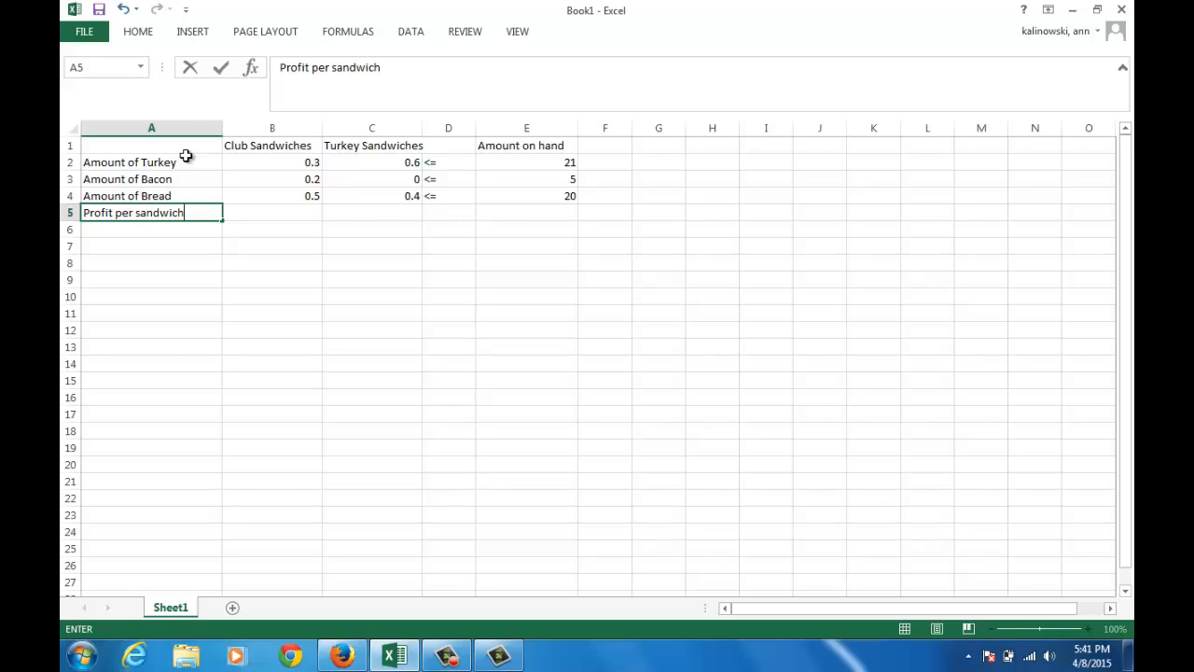
pyautogui.press('Tab')
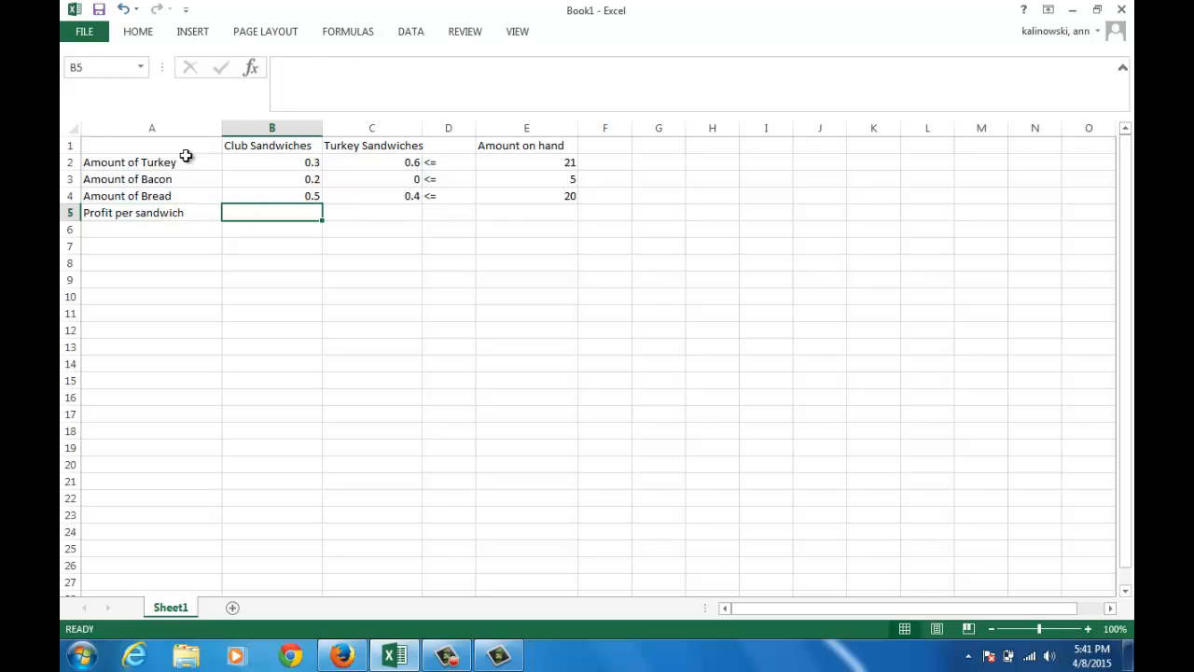
# Enter a profit per sandwich of 3 for club sandwiches in B5 and 4 for turkey sandwiches in C5
pyautogui.write('3')
pyautogui.press('Tab')
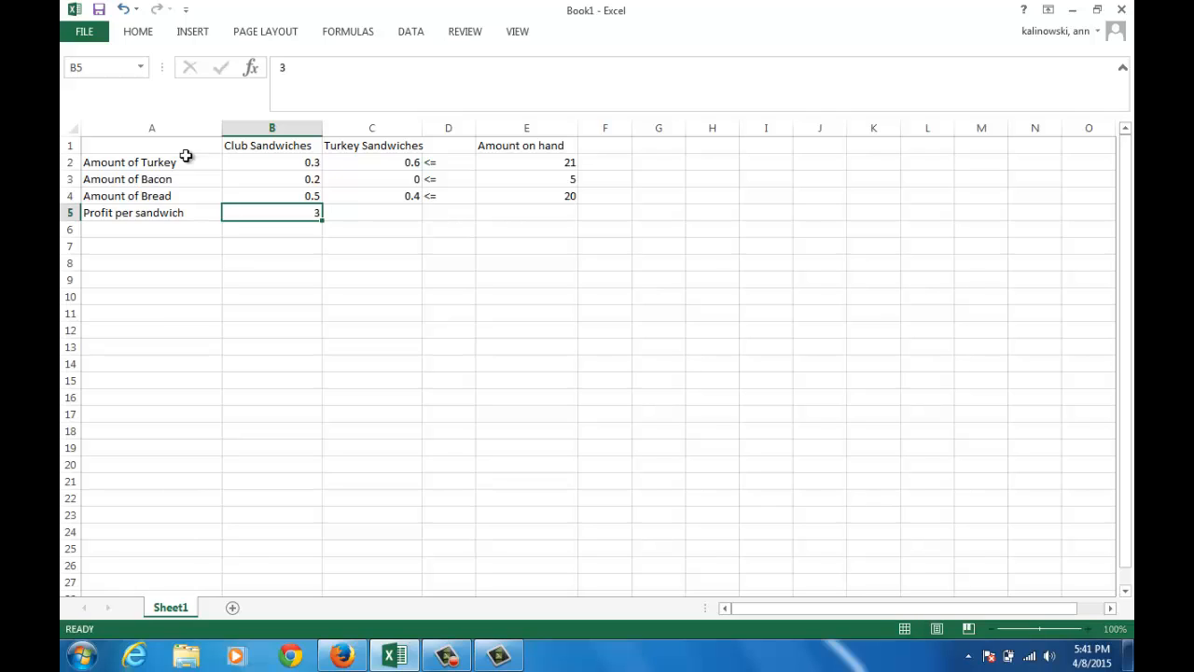
pyautogui.write('4')
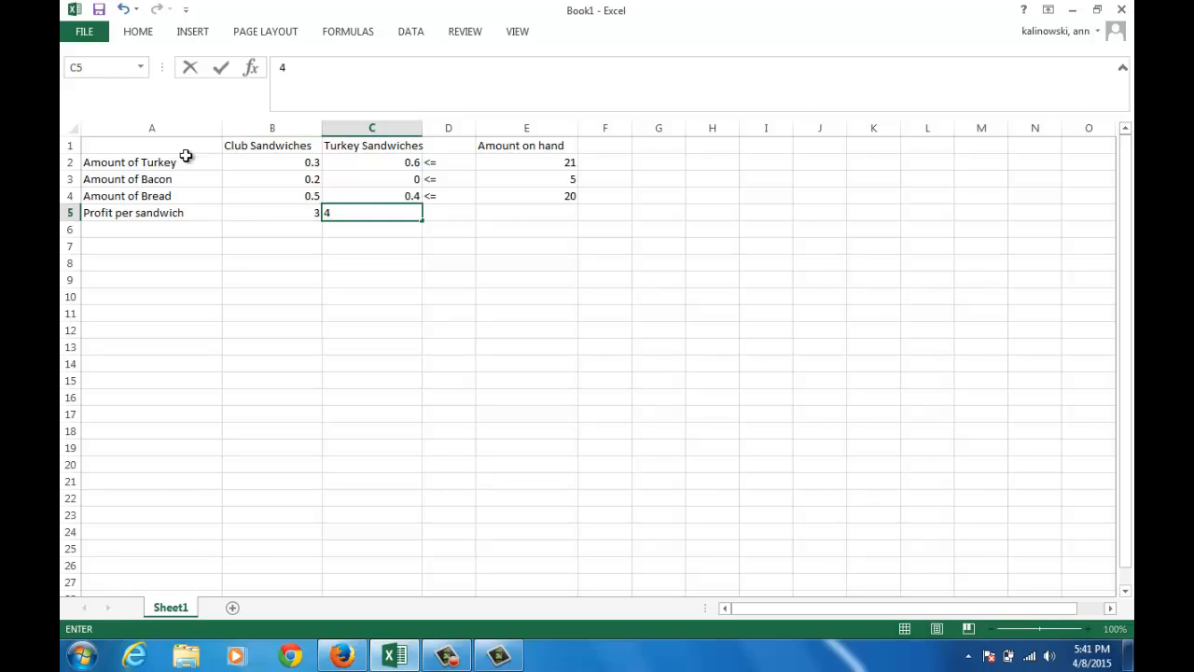
pyautogui.press('Tab')
pyautogui.press('Tab')
pyautogui.press('Left')
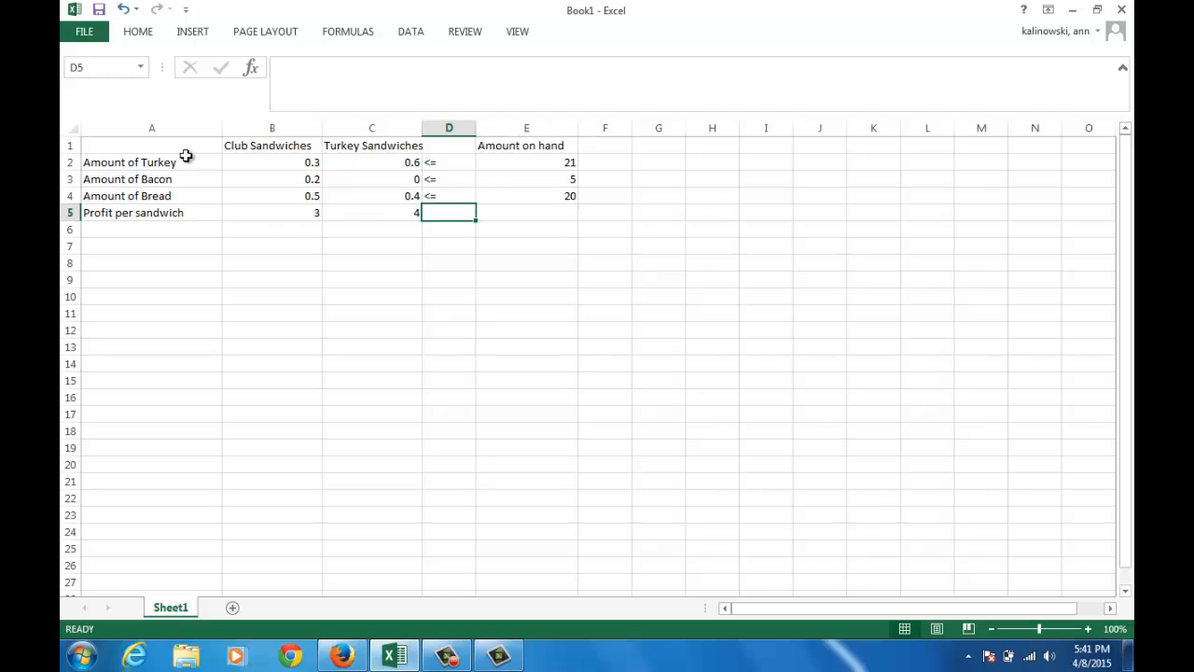
pyautogui.press('Tab')
pyautogui.press('Left')
pyautogui.press('Tab')
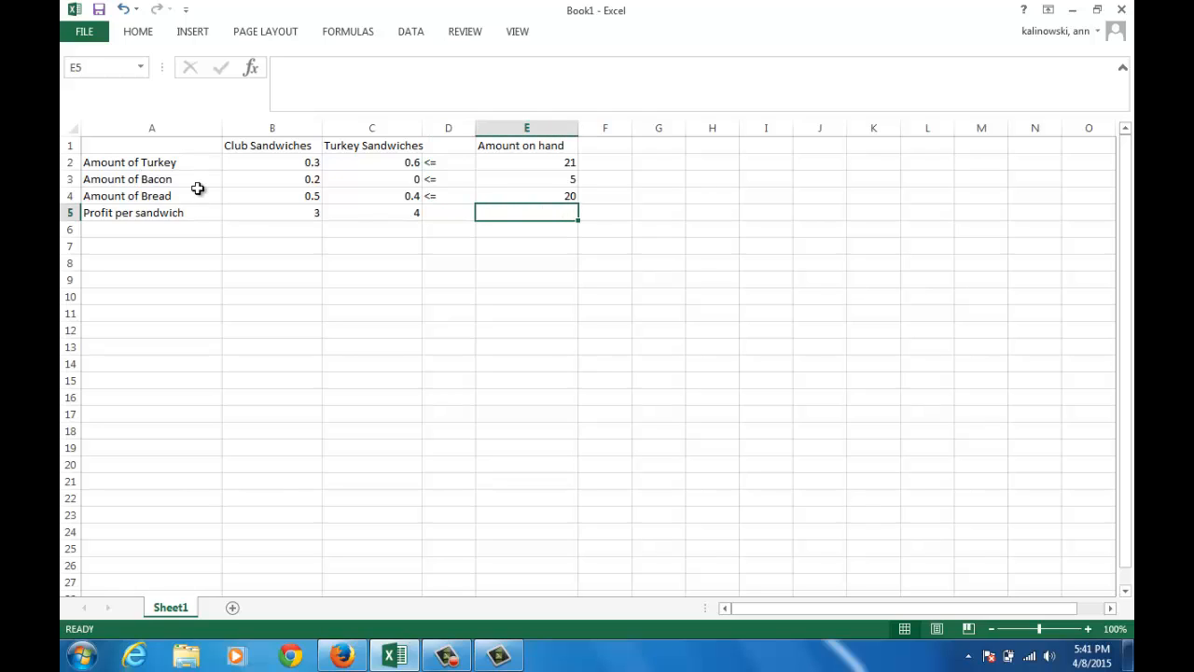
# Put outside borders around the ingredient usage values in B2:C4
pyautogui.moveTo(256, 162); pyautogui.dragTo(333, 188)
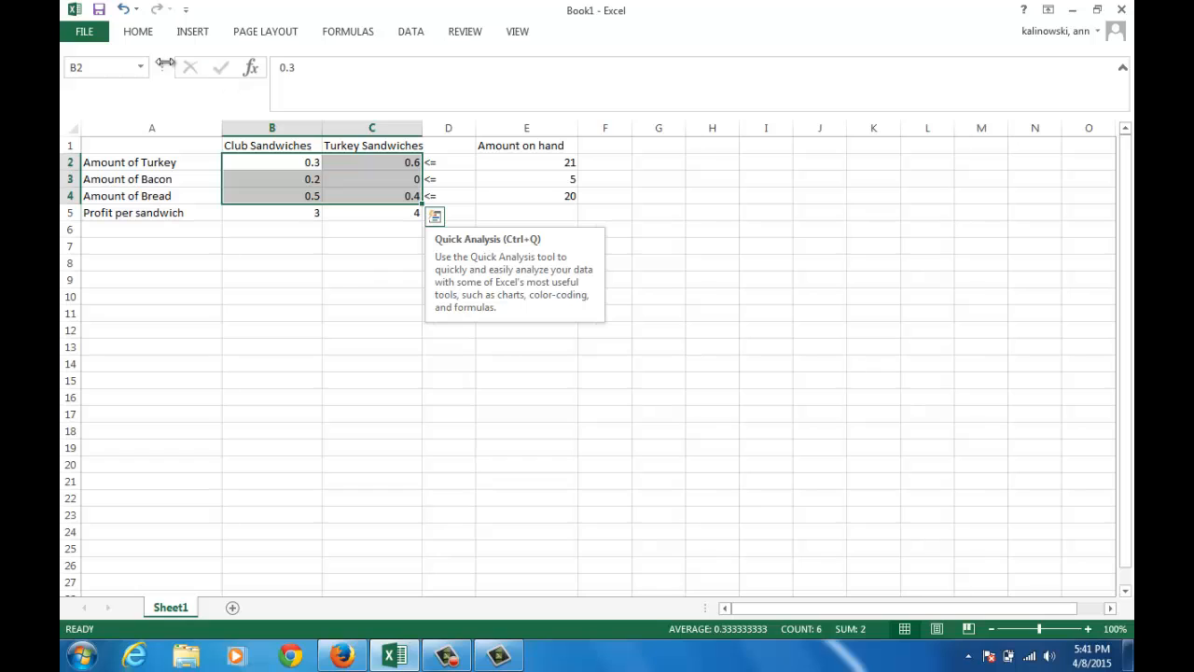
pyautogui.click(145, 35)
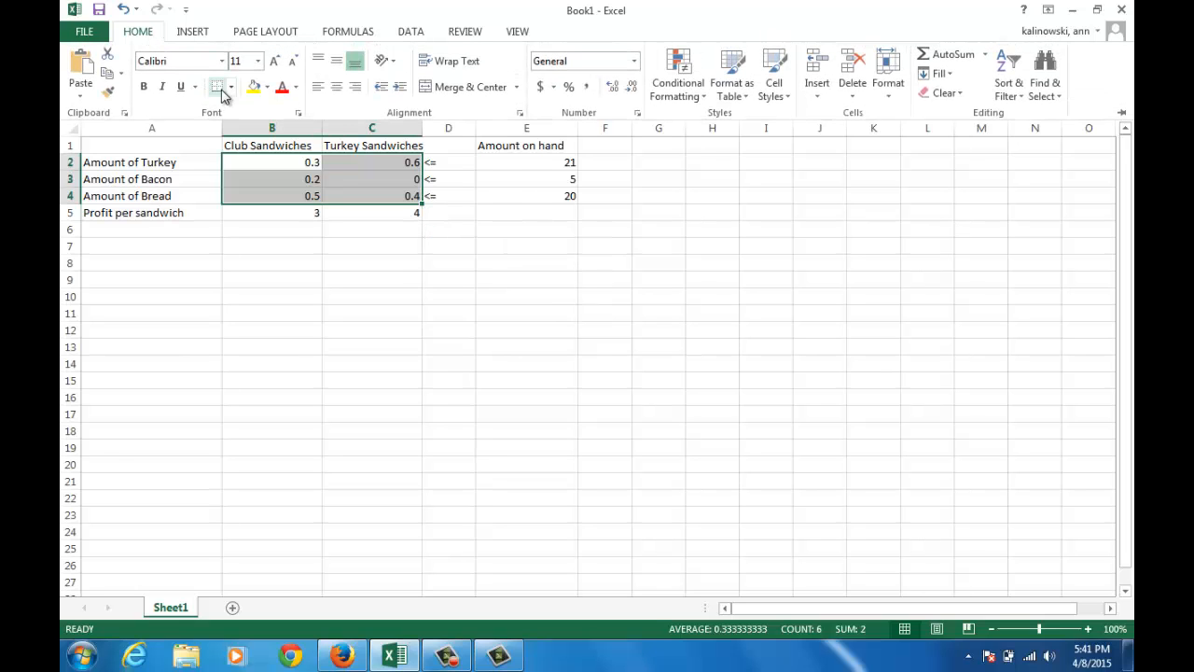
pyautogui.click(230, 89)
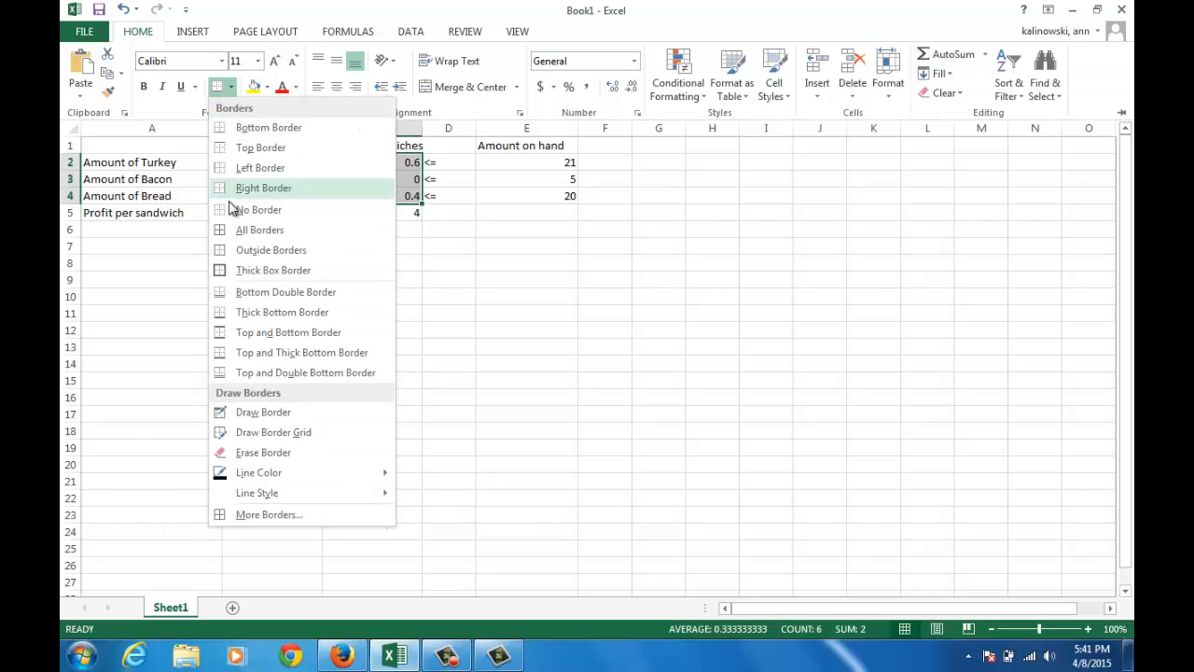
pyautogui.click(225, 252)
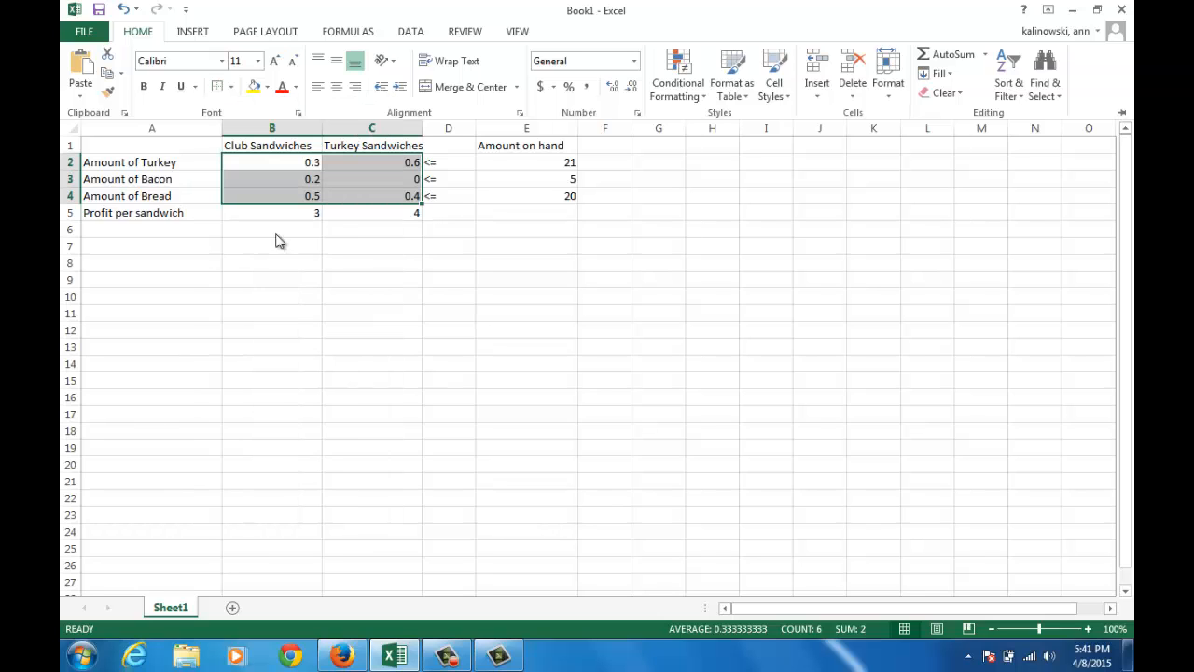
pyautogui.hotkey('ctrl', 'F1')
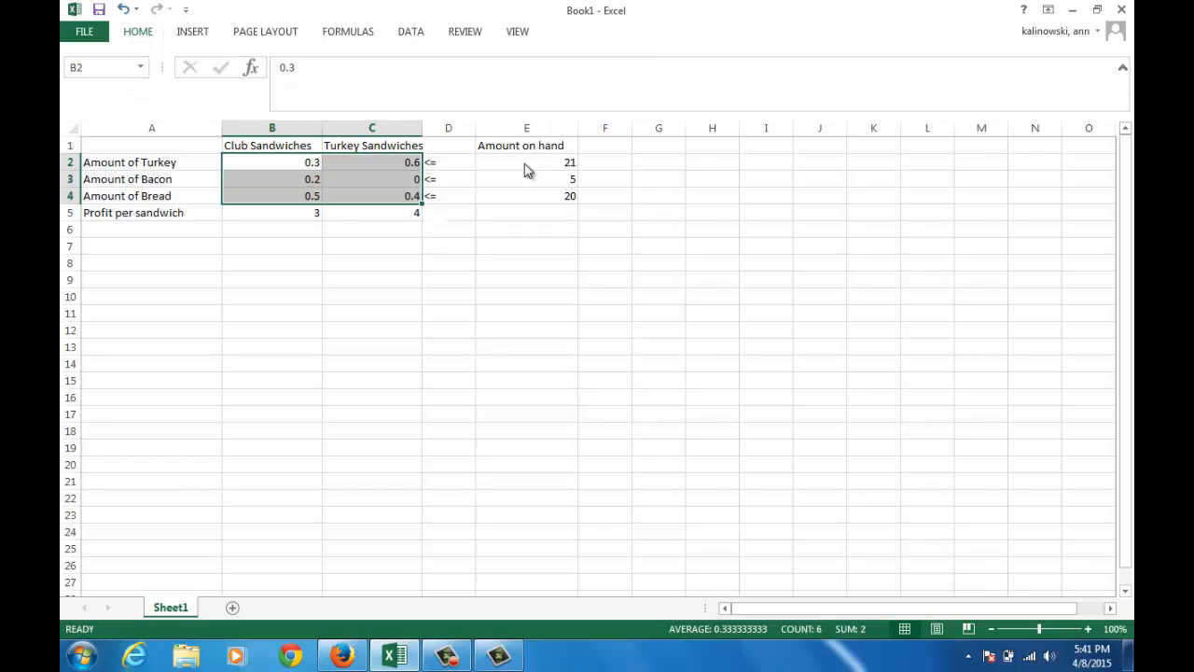
# Put outside borders around the amounts on hand in E2:E4 and deselect the range
pyautogui.click(524, 163)
pyautogui.moveTo(524, 164); pyautogui.dragTo(522, 191)
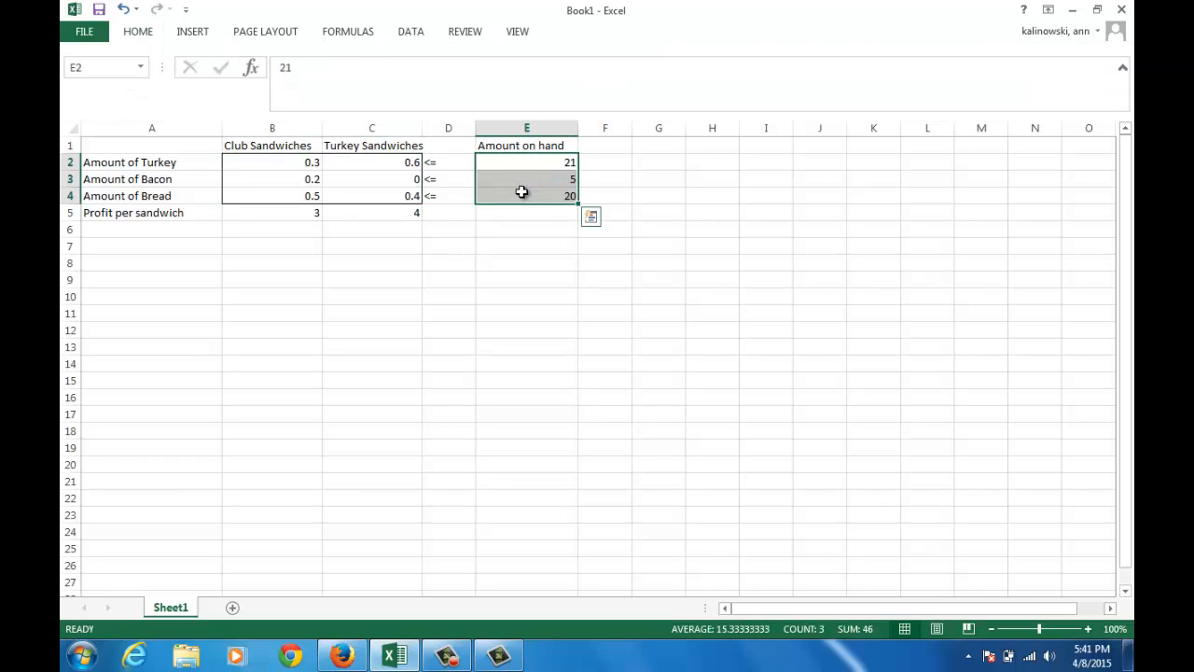
pyautogui.click(498, 198)
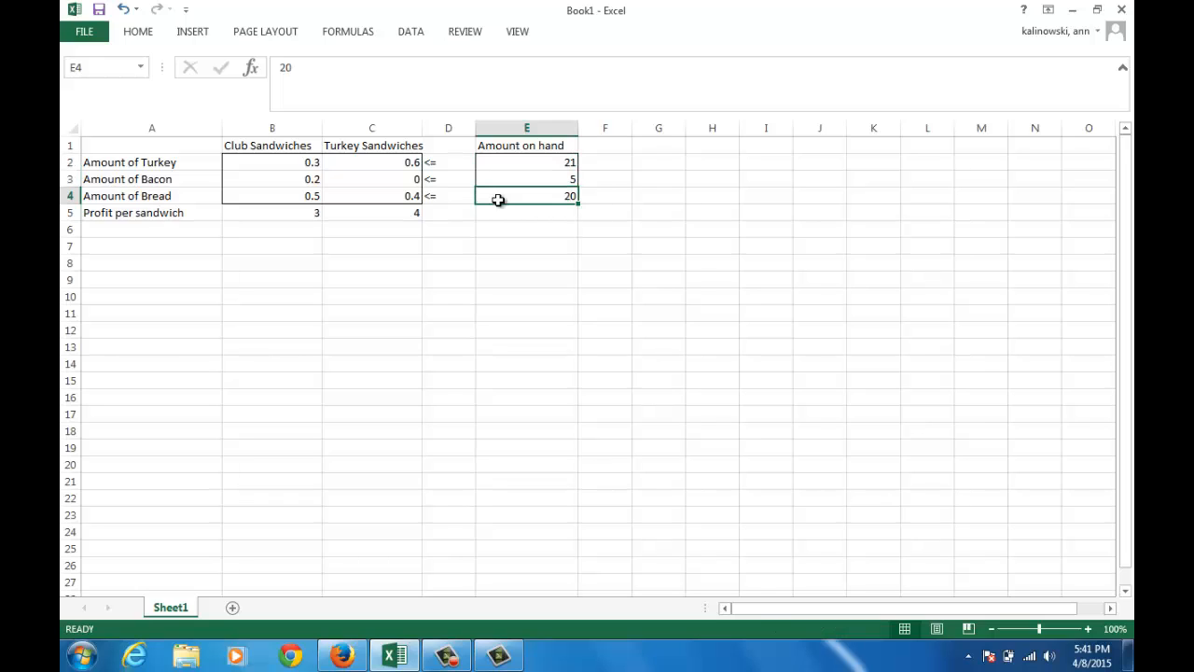
pyautogui.click(486, 213)
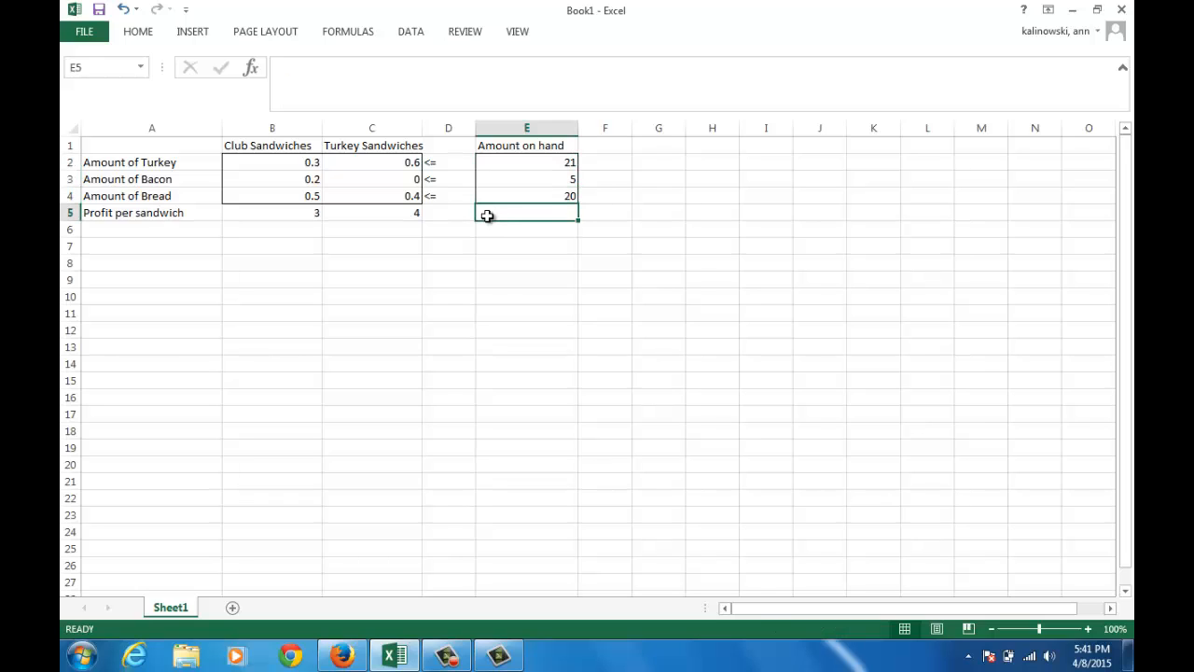
pyautogui.click(356, 281)
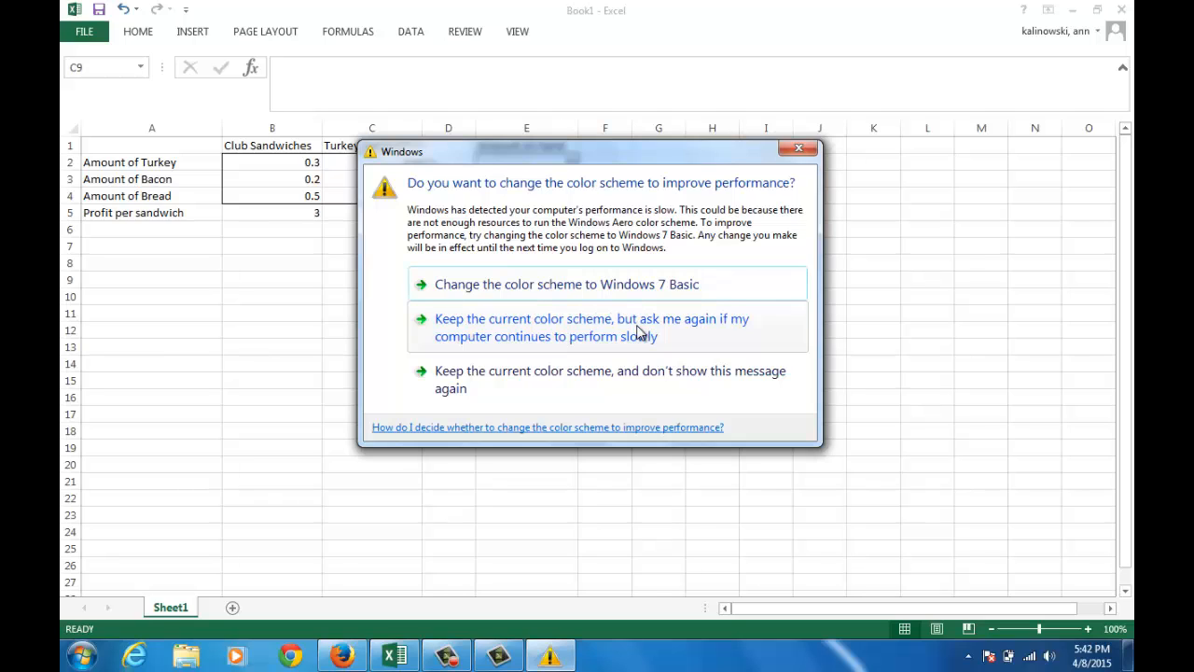
# Keep the current Windows color scheme without further prompts and enter the heading Model in cell A9
pyautogui.click(627, 371)
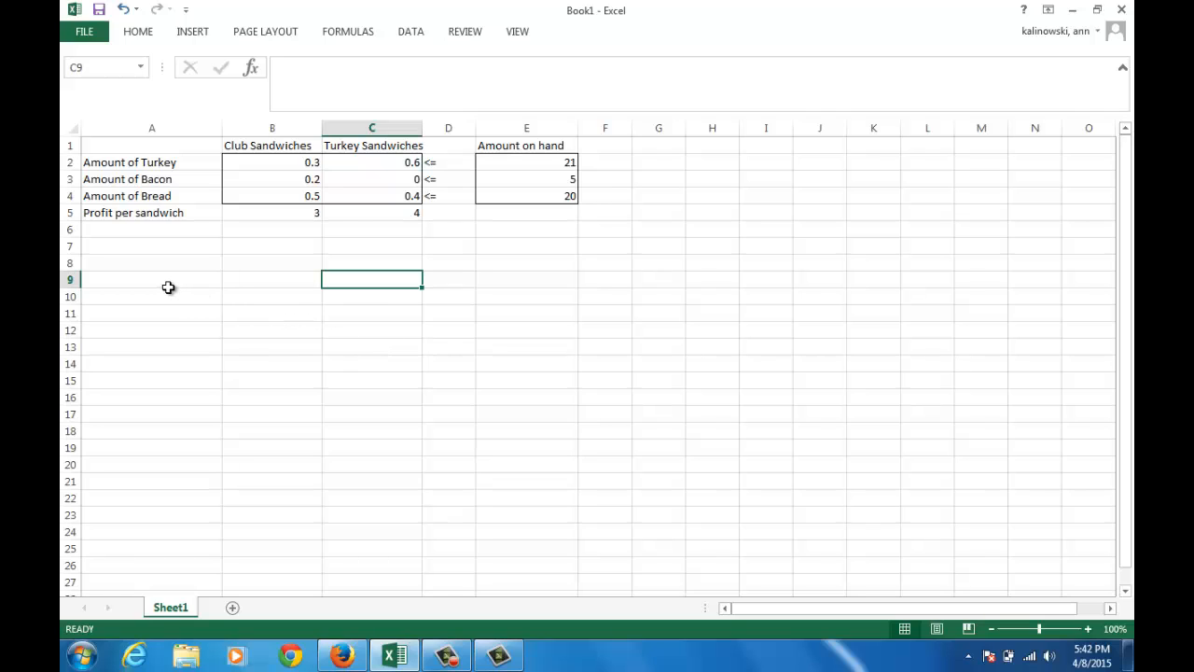
pyautogui.click(169, 283)
pyautogui.write('Model')
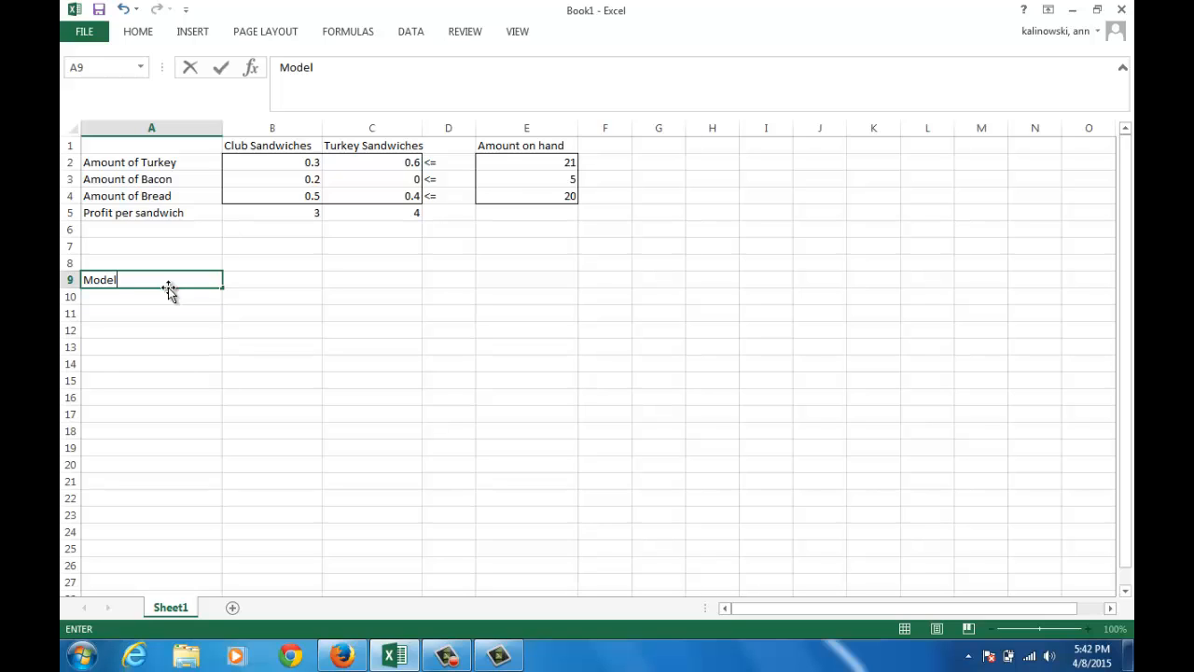
pyautogui.press('Return')
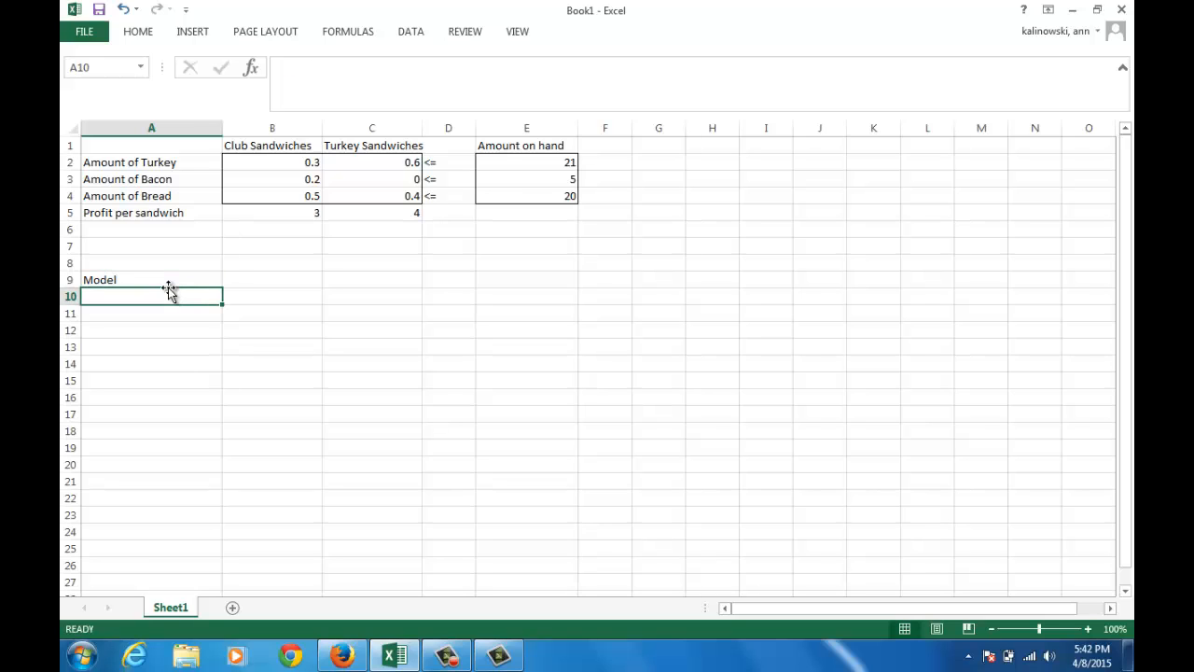
# Enter the heading Decision Variables in cell B10, one row below the Model heading
pyautogui.press('Tab')
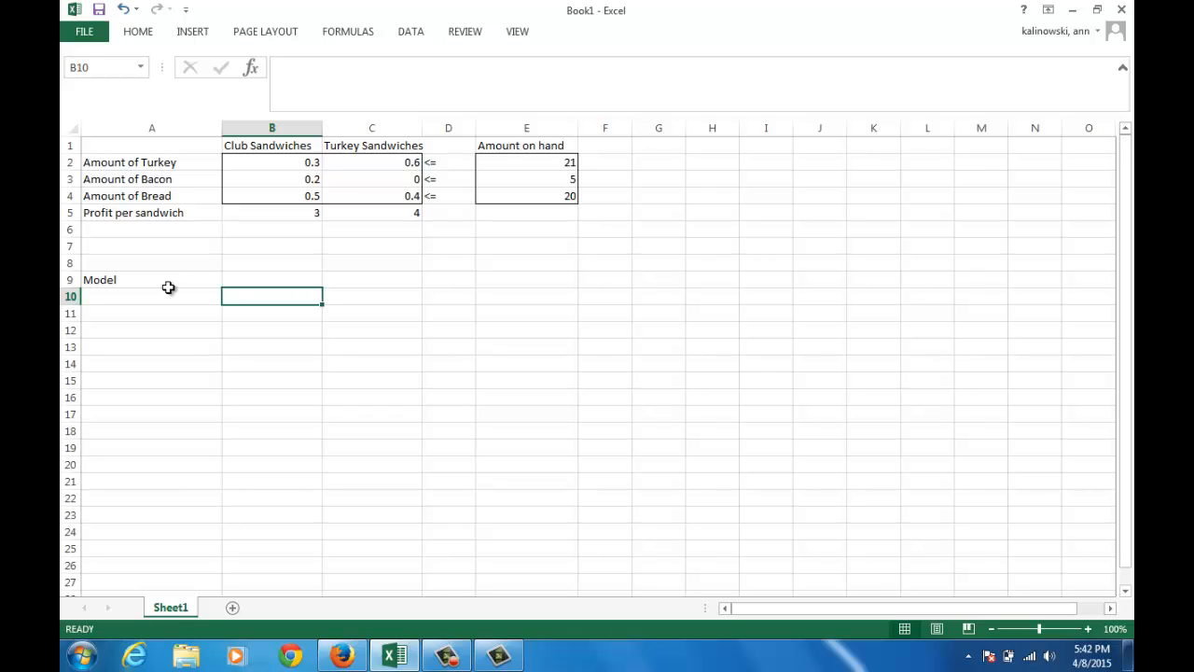
pyautogui.write('Decision')
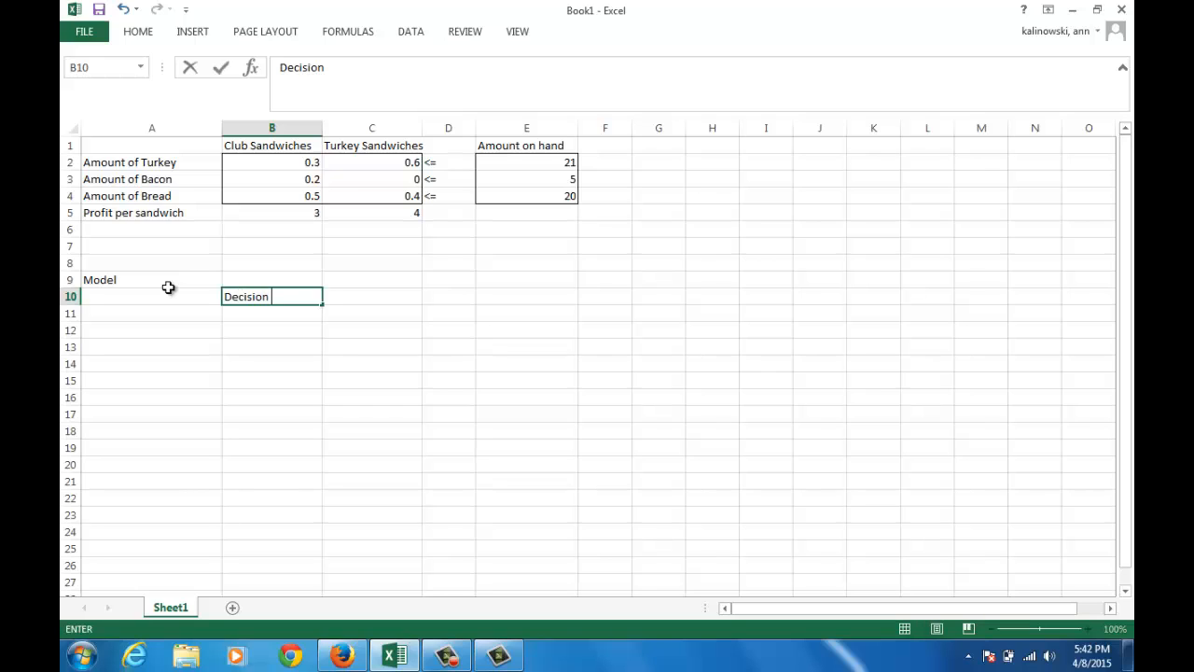
pyautogui.write(' Variables')
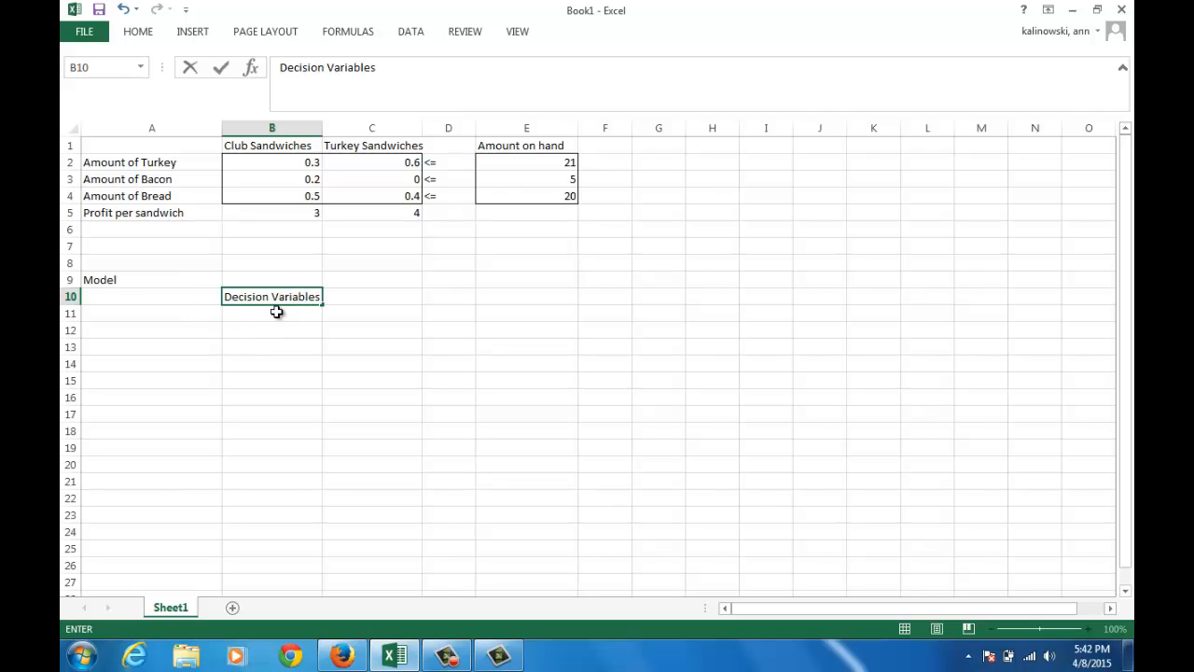
pyautogui.click(277, 311)
# Merge and center the Decision Variables heading across B10:C10
pyautogui.click(278, 297)
pyautogui.moveTo(278, 297); pyautogui.dragTo(326, 297)
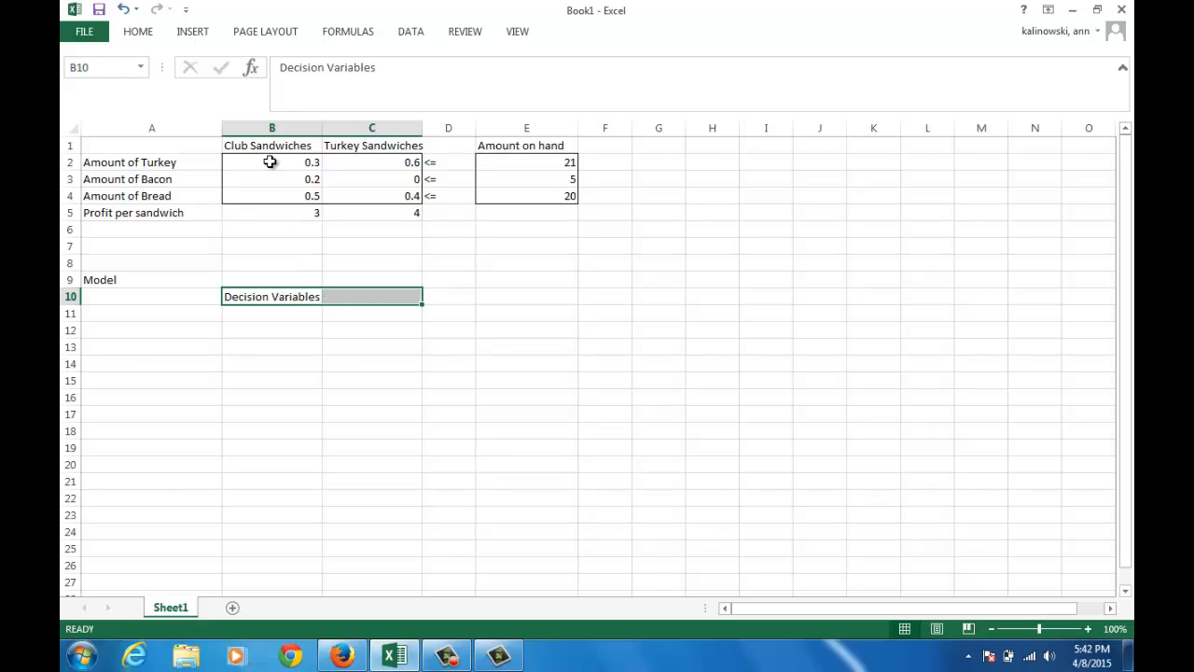
pyautogui.click(137, 32)
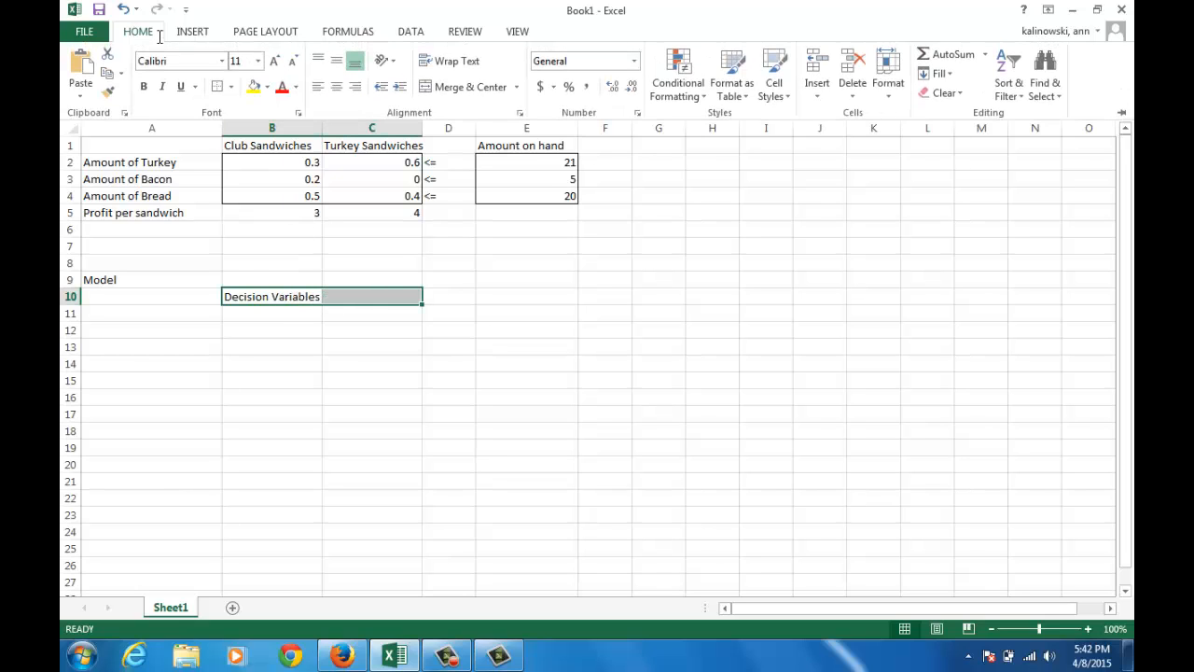
pyautogui.click(427, 86)
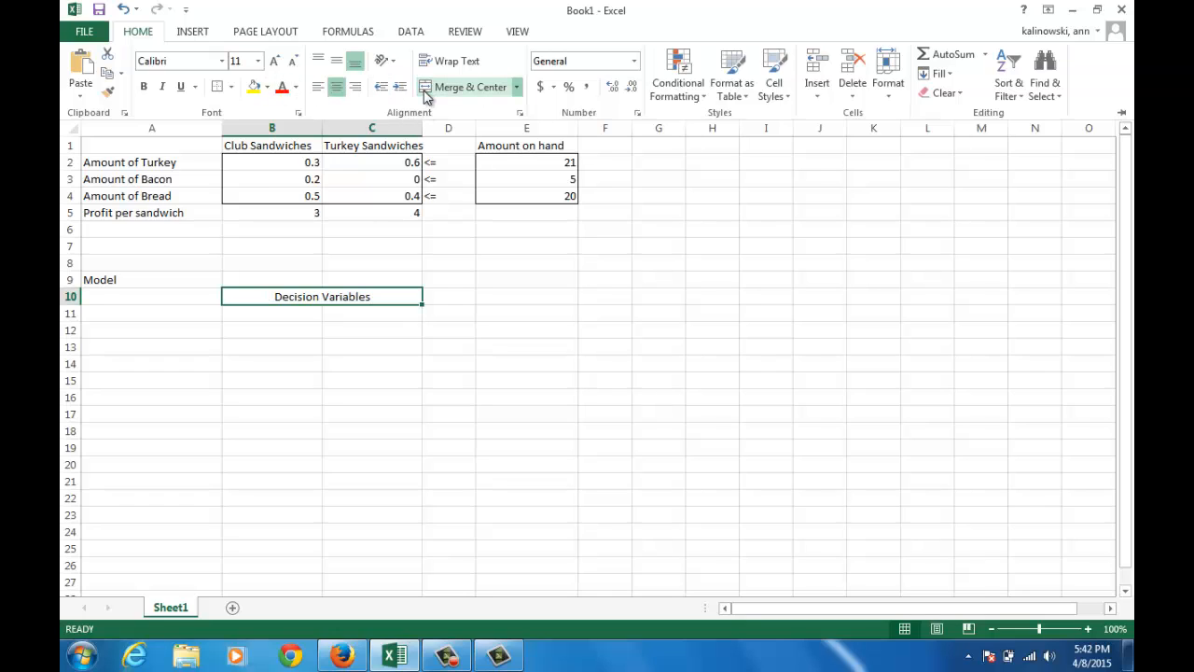
pyautogui.click(235, 308)
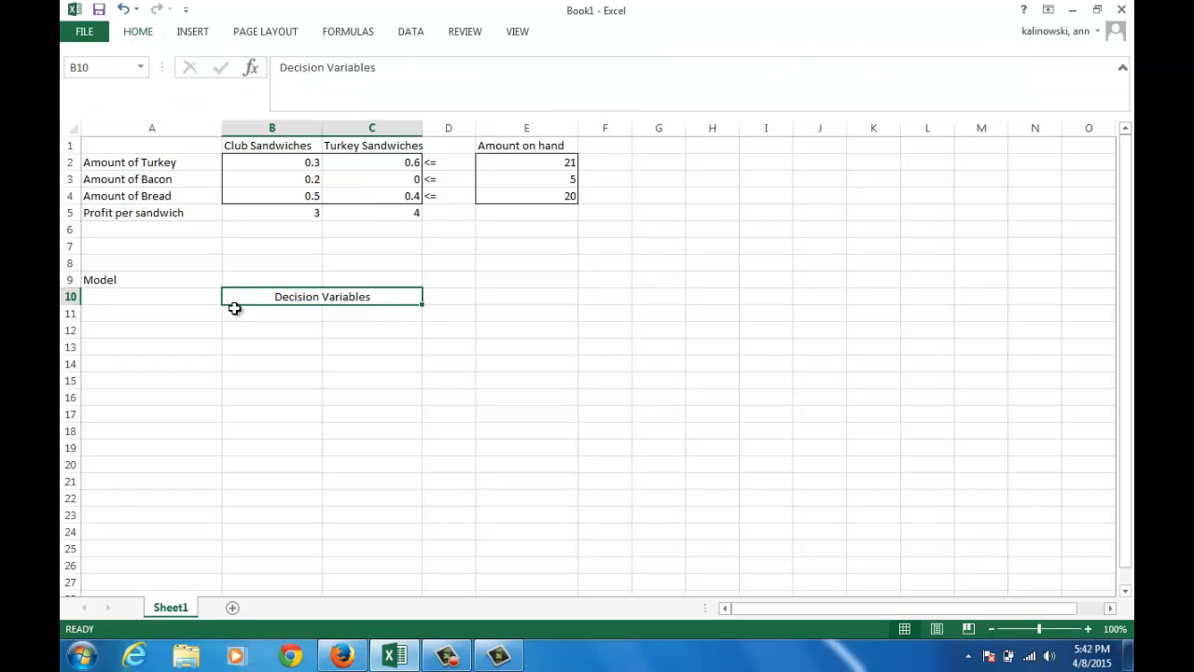
# Label cell B11 Club Sandwiches, under the Decision Variables heading
pyautogui.click(234, 311)
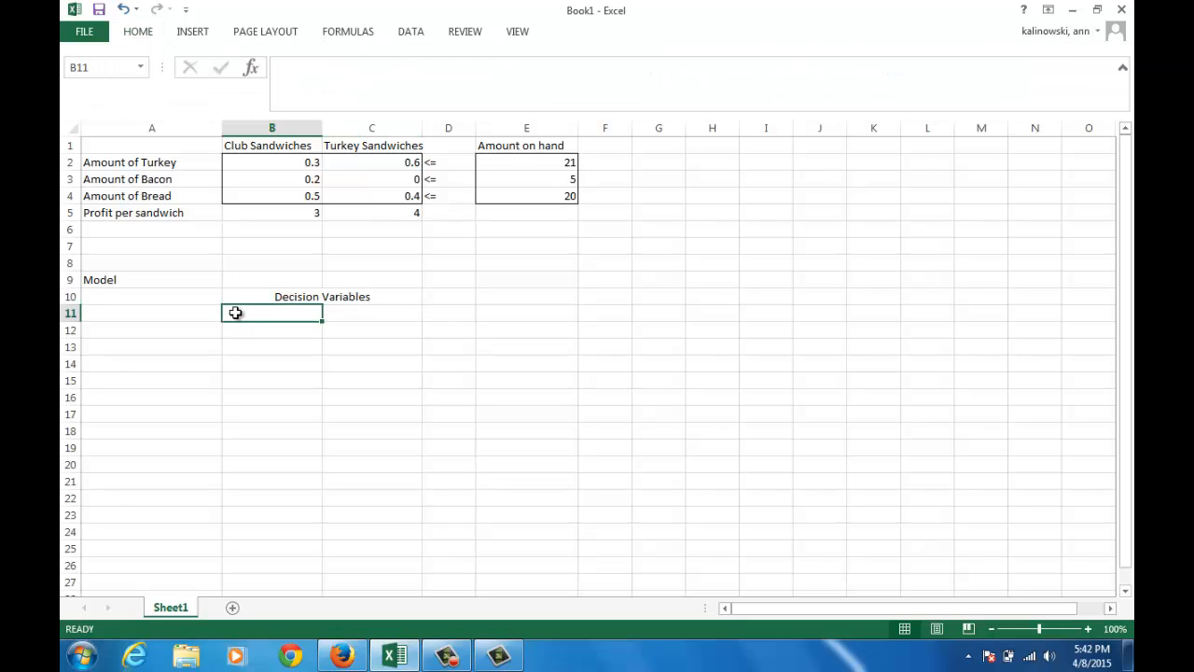
pyautogui.write('Club ')
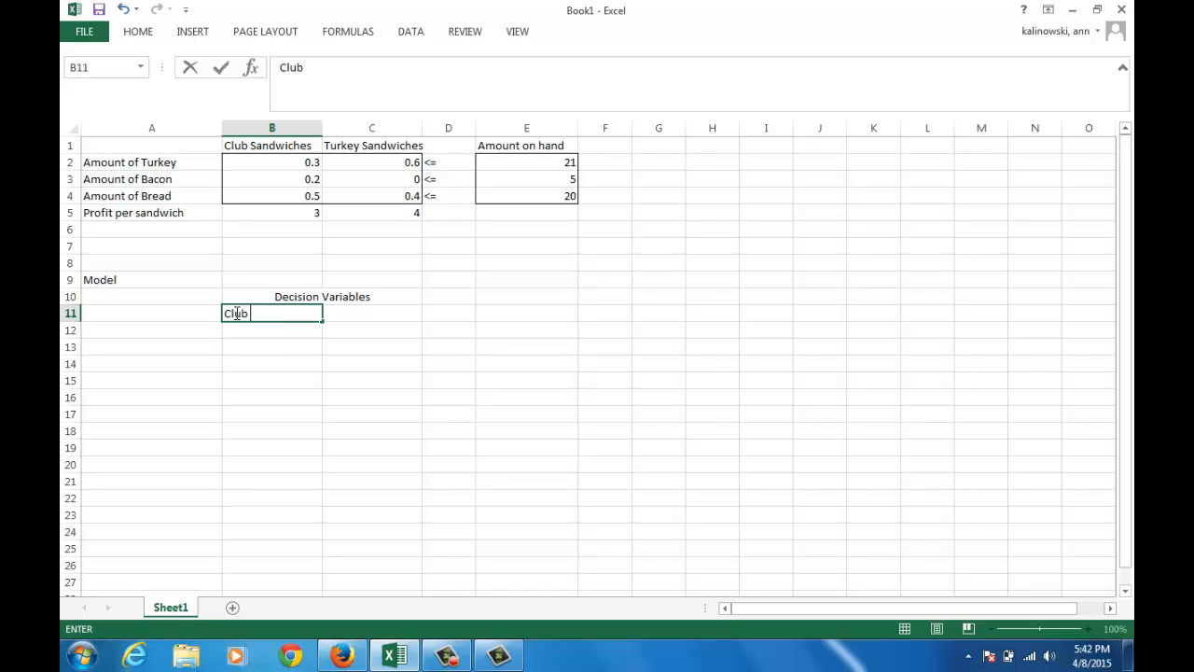
pyautogui.write('Sandiwiches')
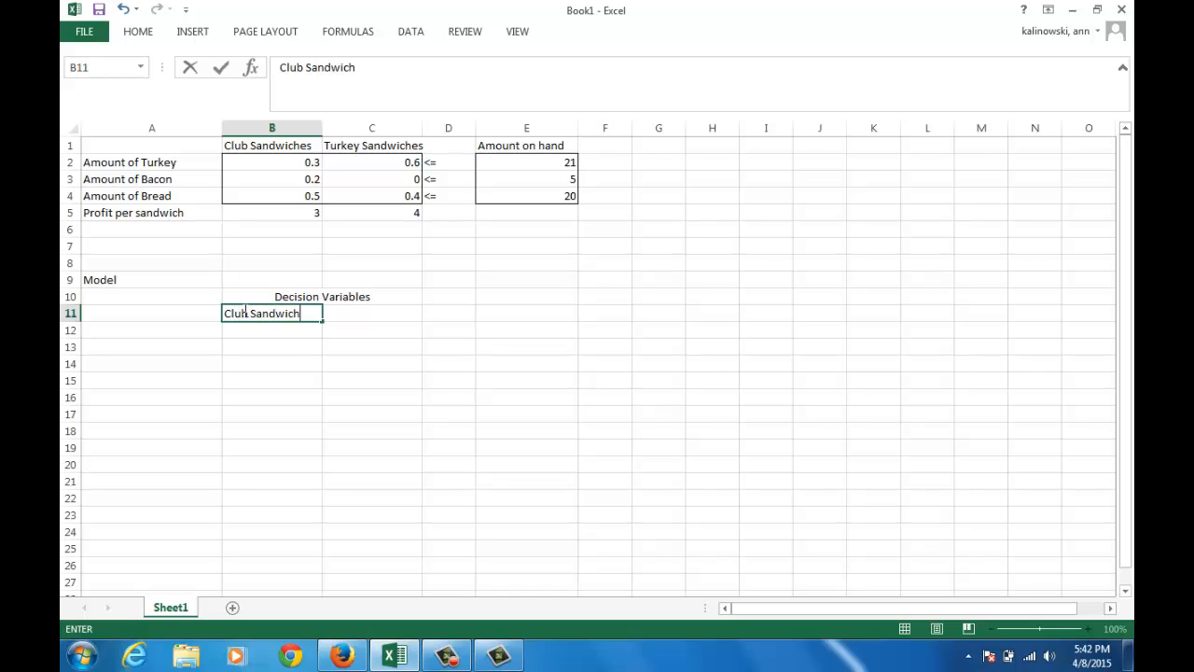
pyautogui.hotkey('ctrl', 'Return')
# Label cell C11 Turkey Sandwiches, beside the club sandwiches label
pyautogui.press('Tab')
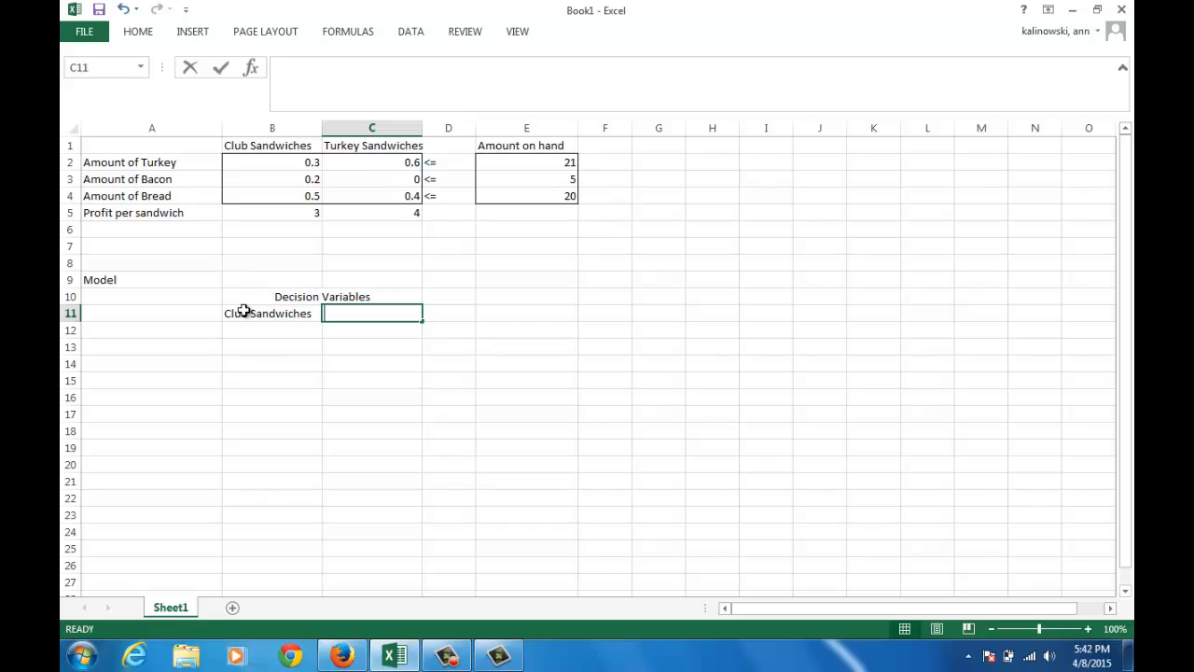
pyautogui.write('Ruke')
pyautogui.press('BackSpace')
pyautogui.press('BackSpace')
pyautogui.press('BackSpace')
pyautogui.press('BackSpace')
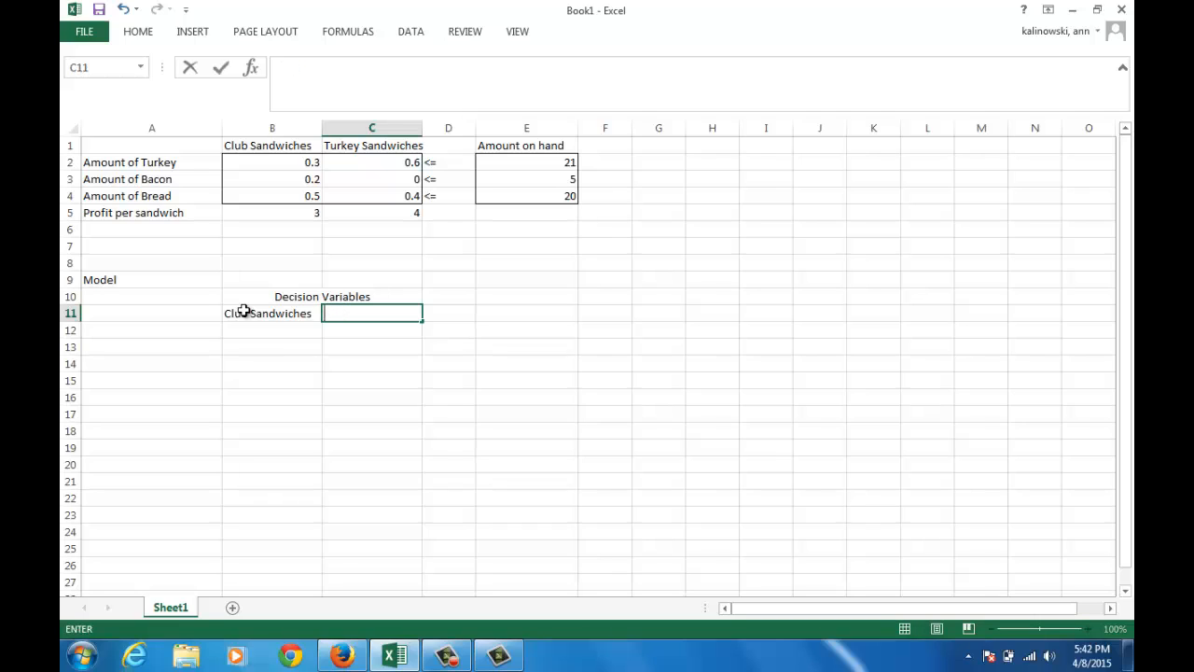
pyautogui.write('Turkey Sandwiche')
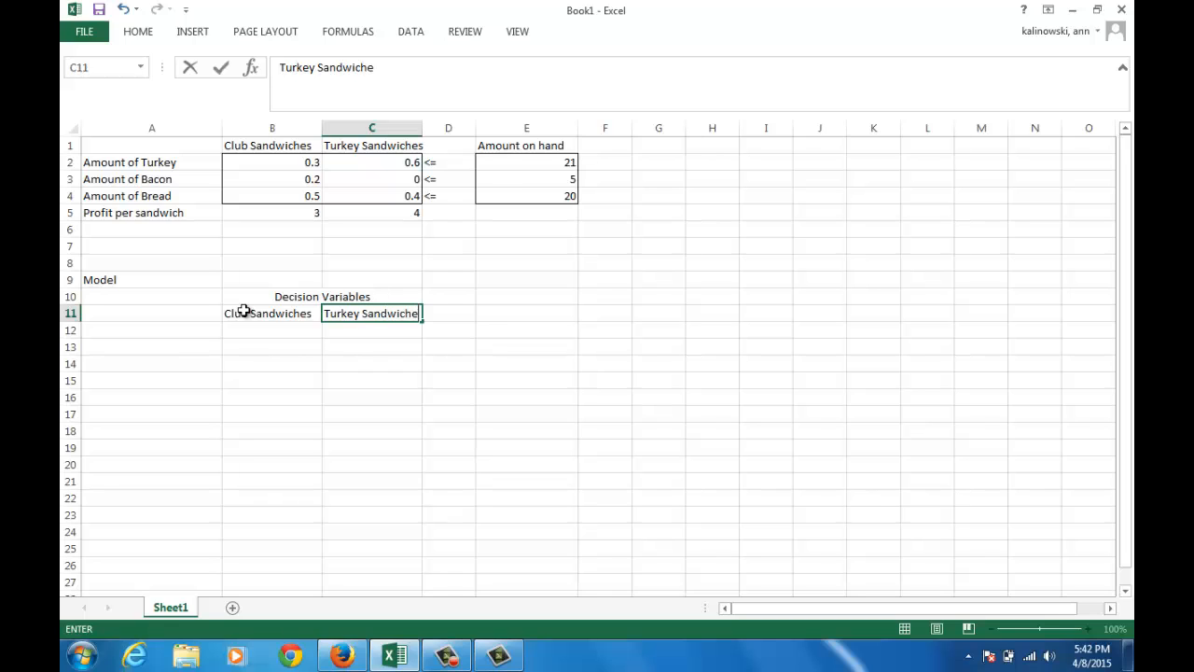
pyautogui.write('s')
pyautogui.press('Return')
# Enter a starting amount of 0 for both decision variables in B12 and C12
pyautogui.press('Left')
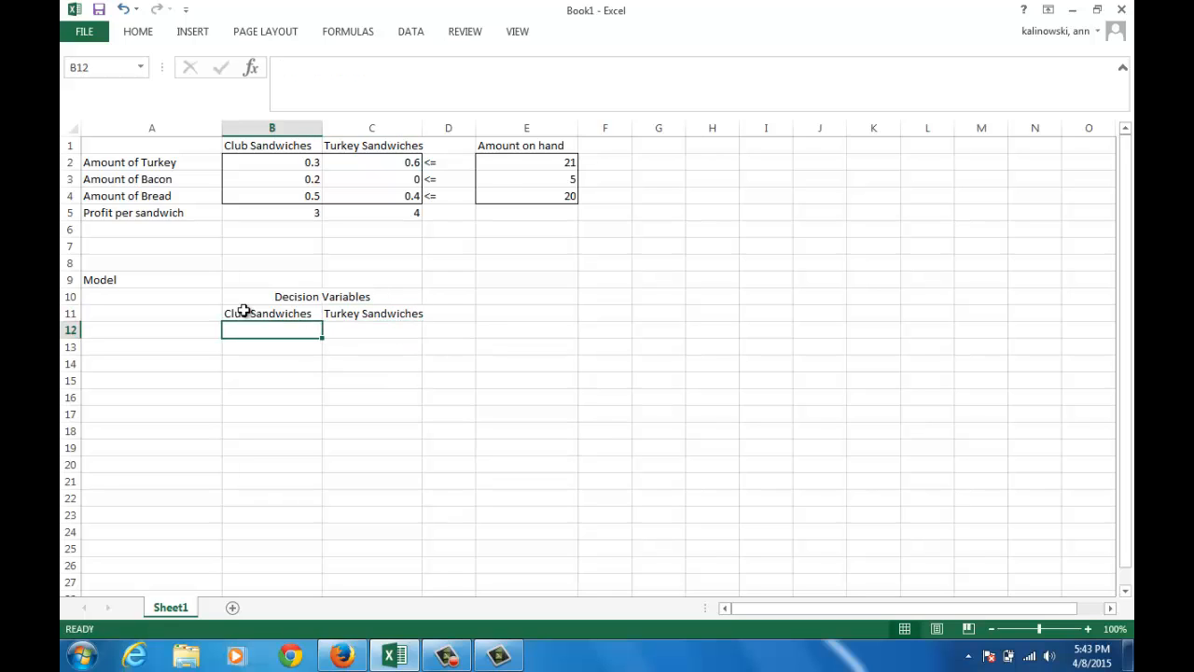
pyautogui.write('0')
pyautogui.press('Tab')
pyautogui.write('0')
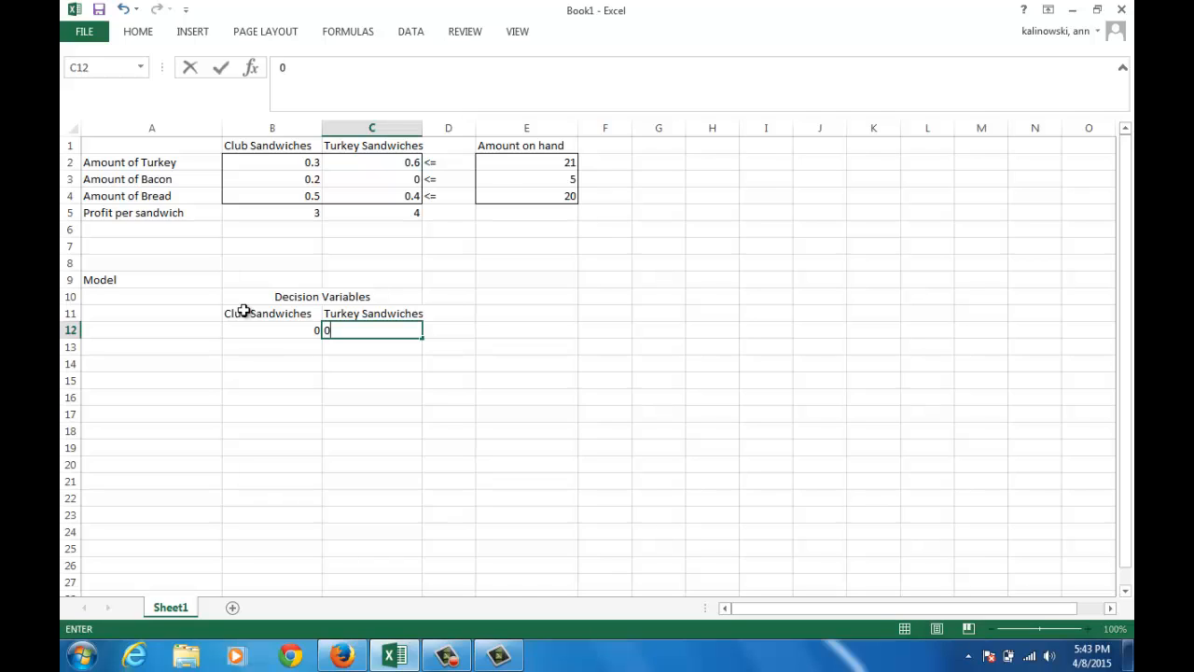
pyautogui.press('Return')
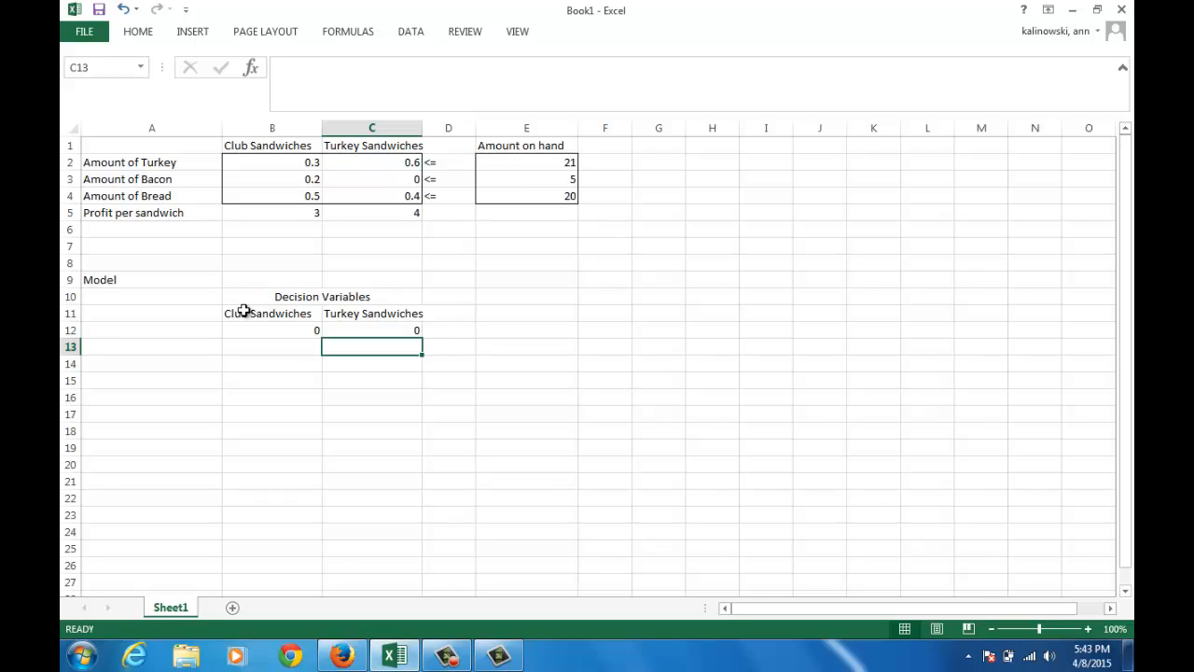
# Label the decision variable row Amount produced in cell A12
pyautogui.press('Up')
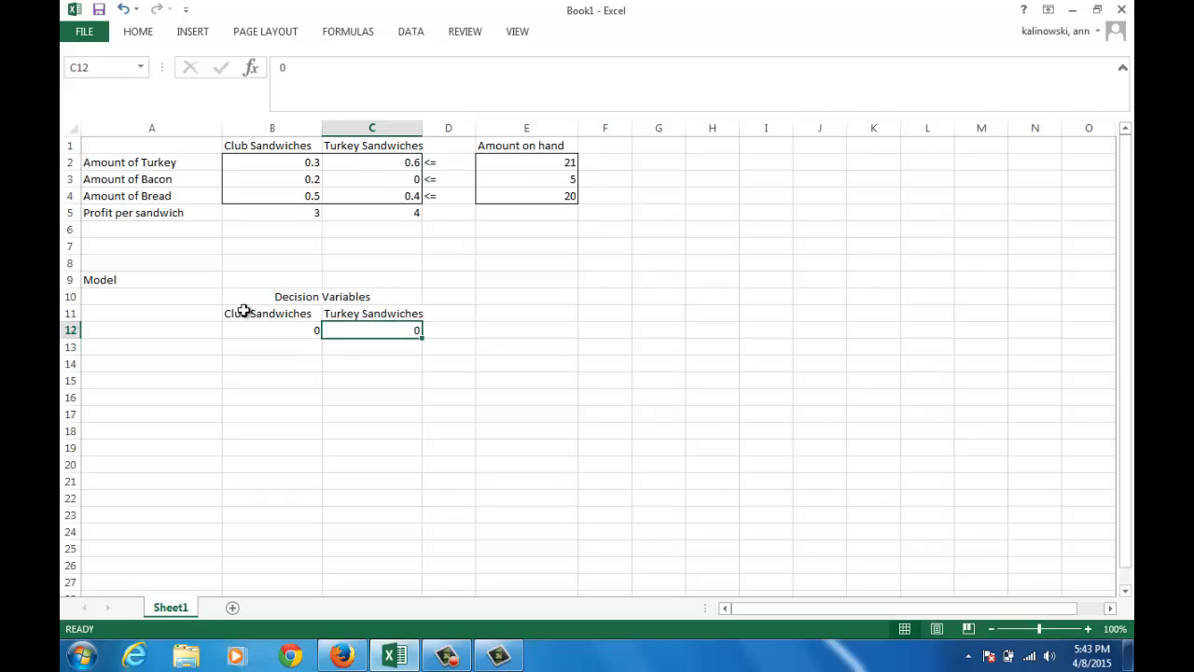
pyautogui.press('Left')
pyautogui.press('Right')
pyautogui.press('Left')
pyautogui.press('Left')
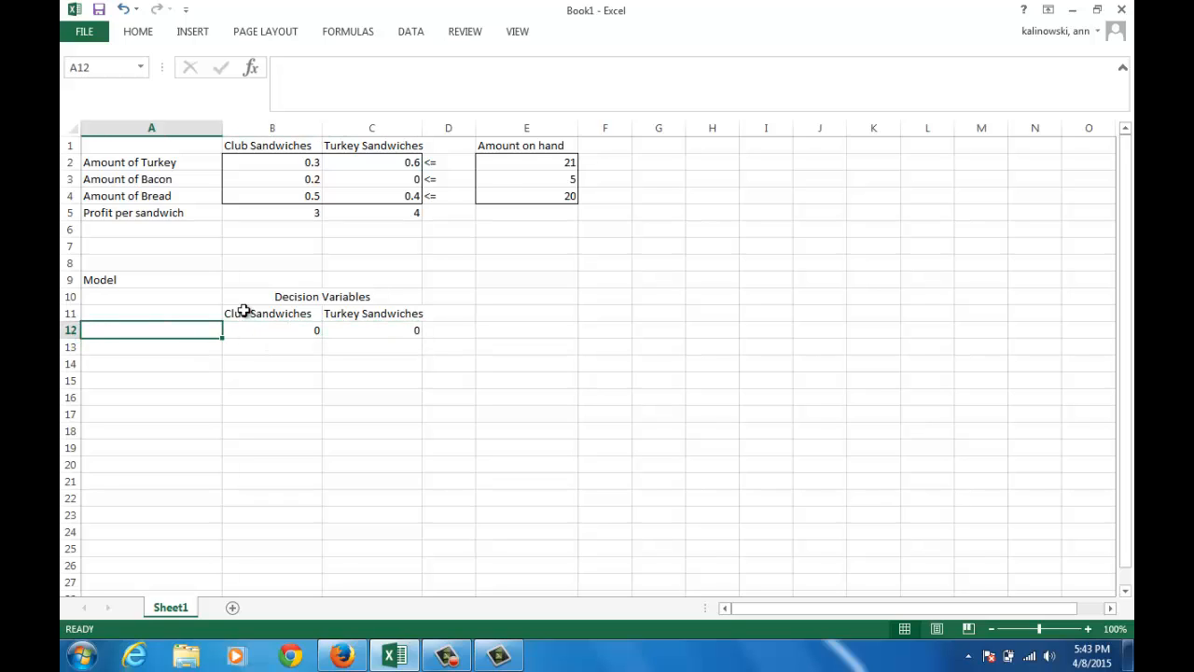
pyautogui.write('A')
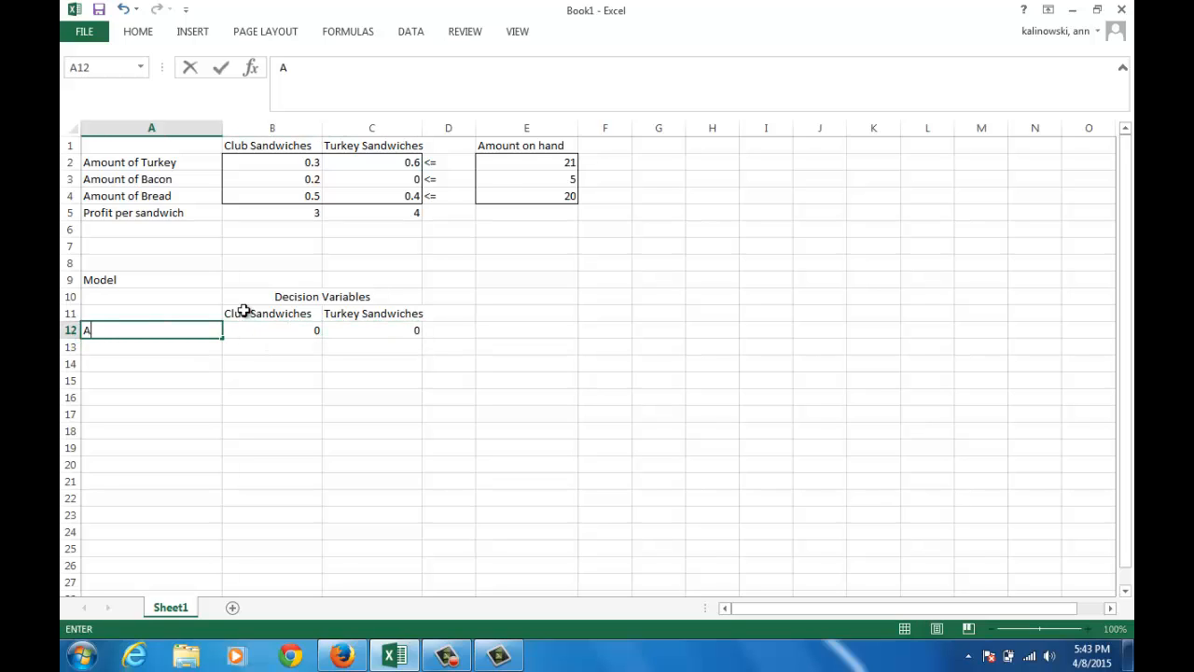
pyautogui.write('mount produced')
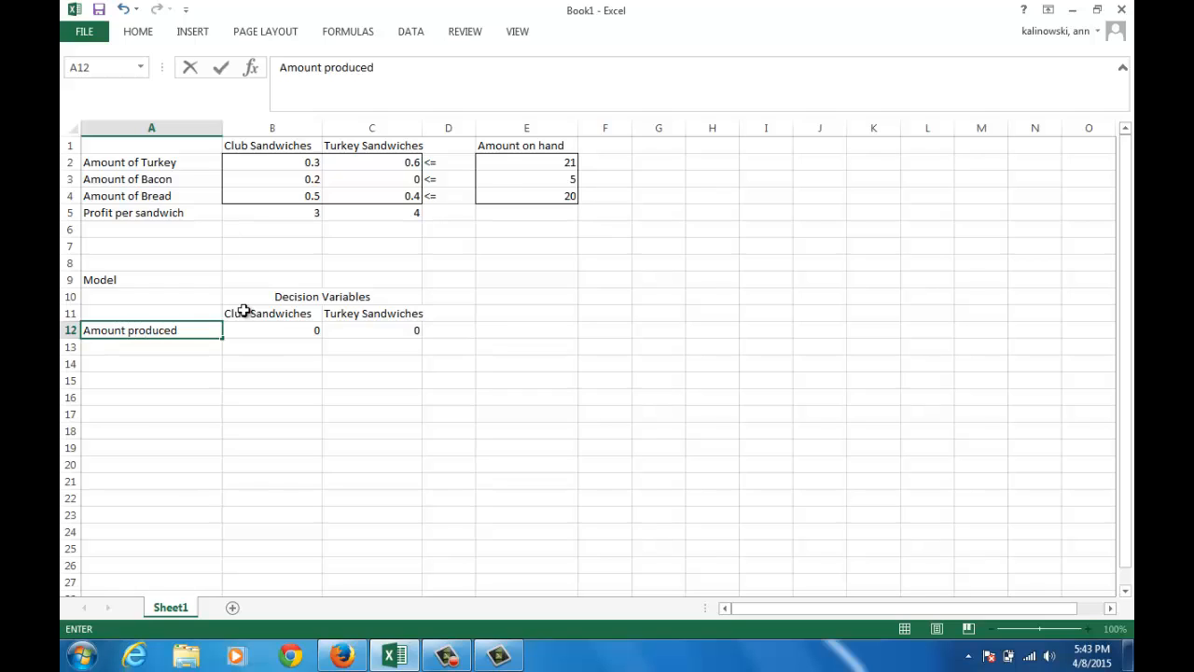
pyautogui.press('Return')
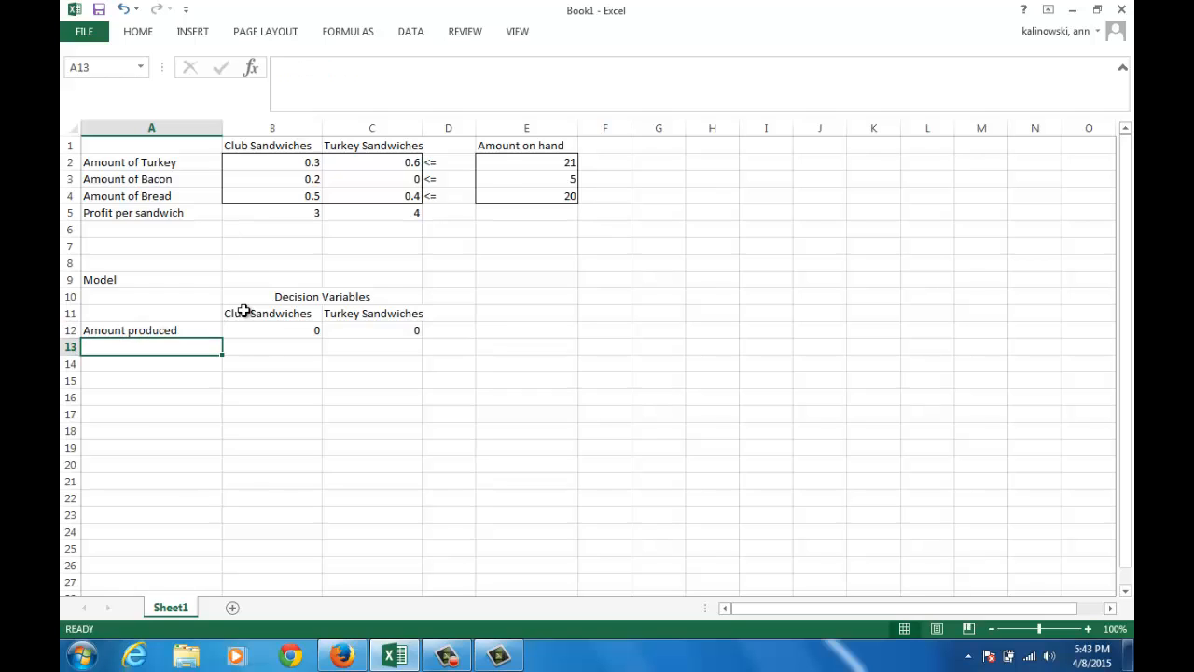
pyautogui.press('Up')
pyautogui.press('Right')
pyautogui.press('Right')
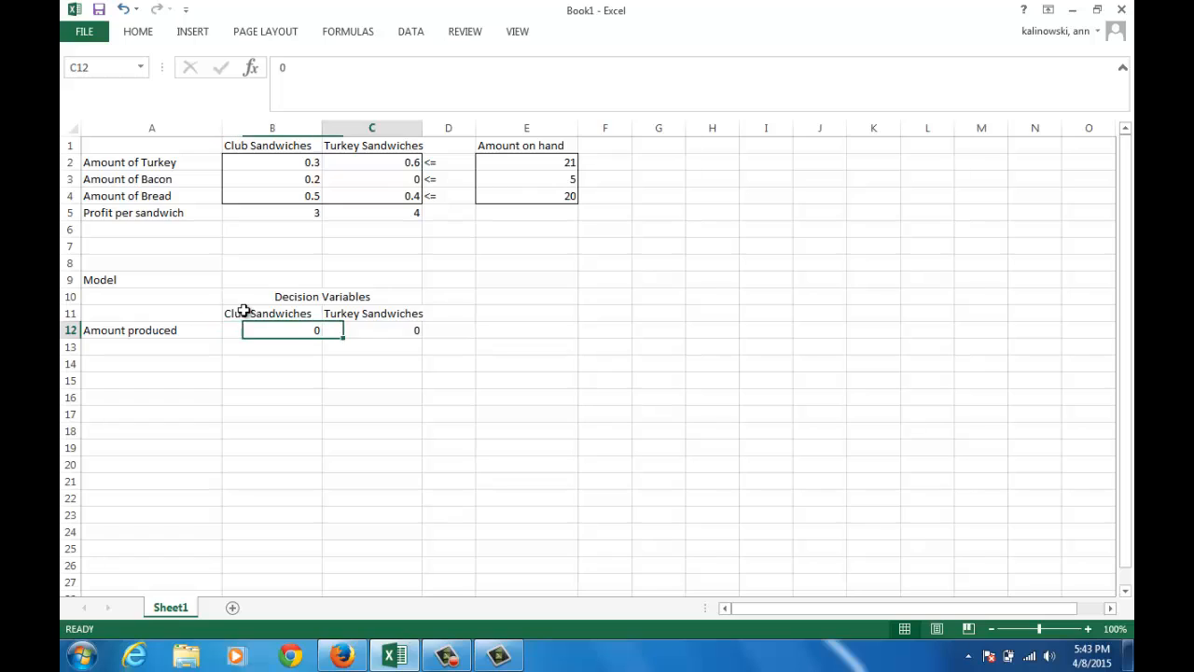
pyautogui.press('Left')
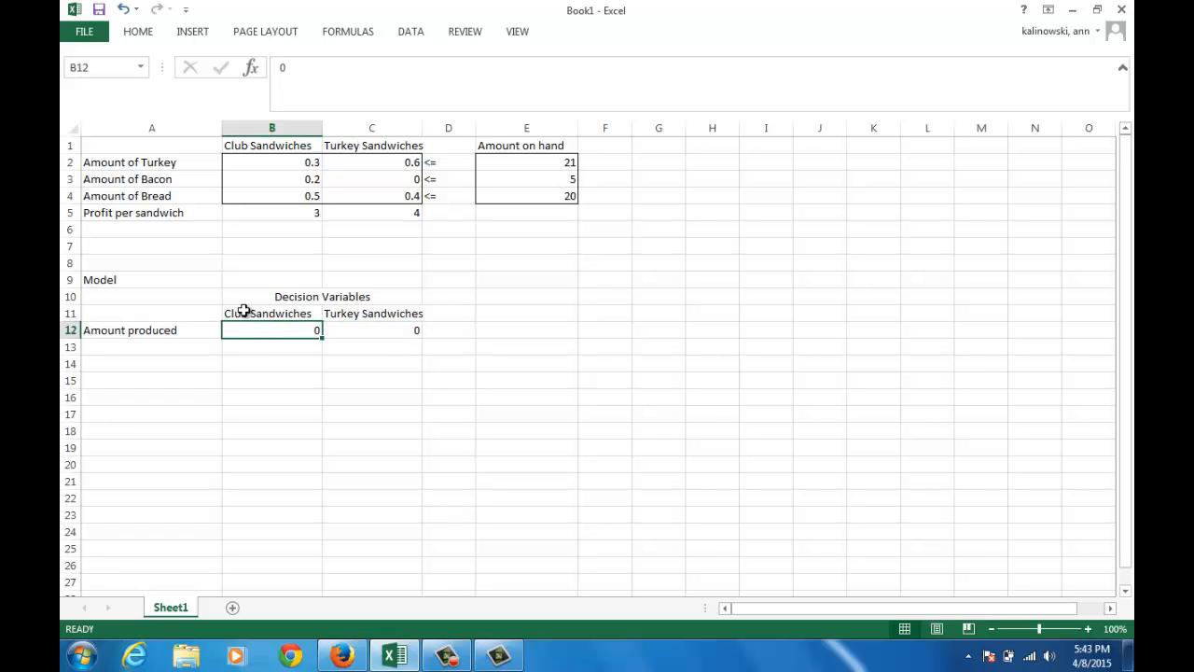
pyautogui.press('Right')
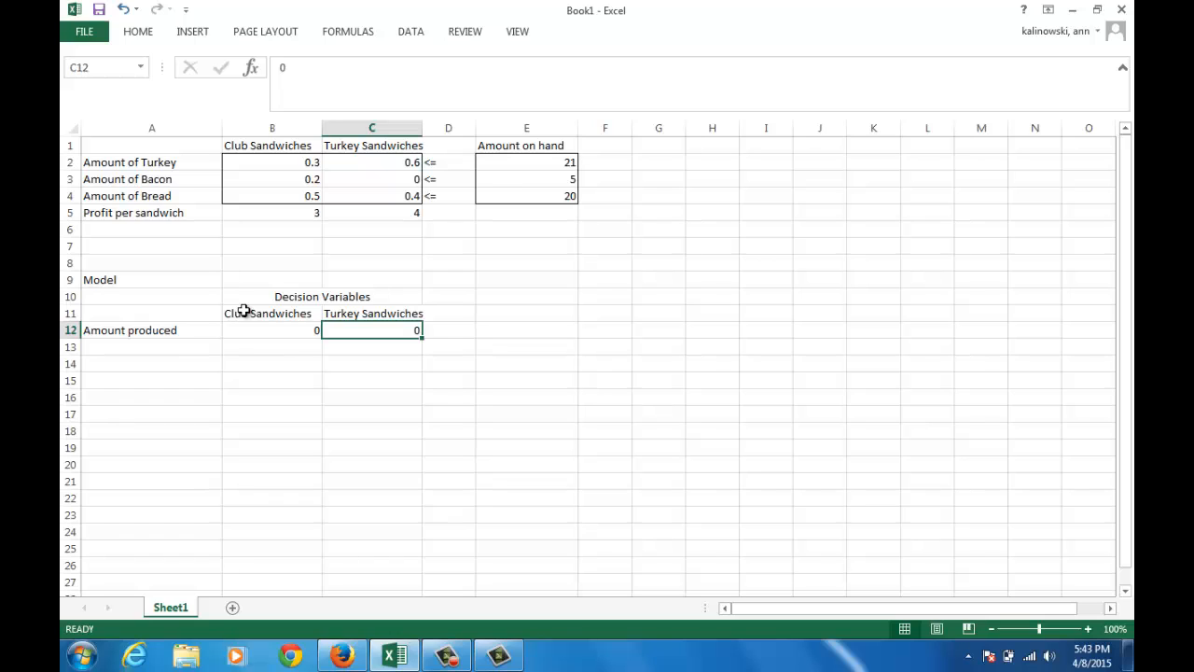
# Label cell A14 Maximize, two rows below the amount produced
pyautogui.press('Left')
pyautogui.press('Down')
pyautogui.press('Down')
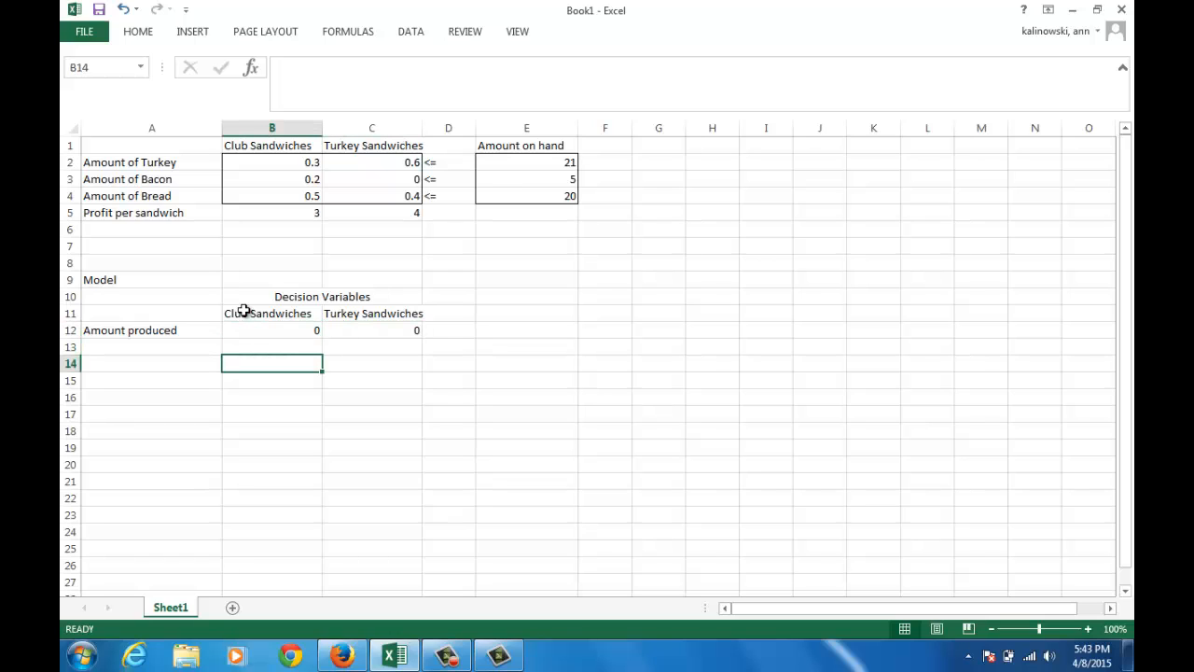
pyautogui.press('Left')
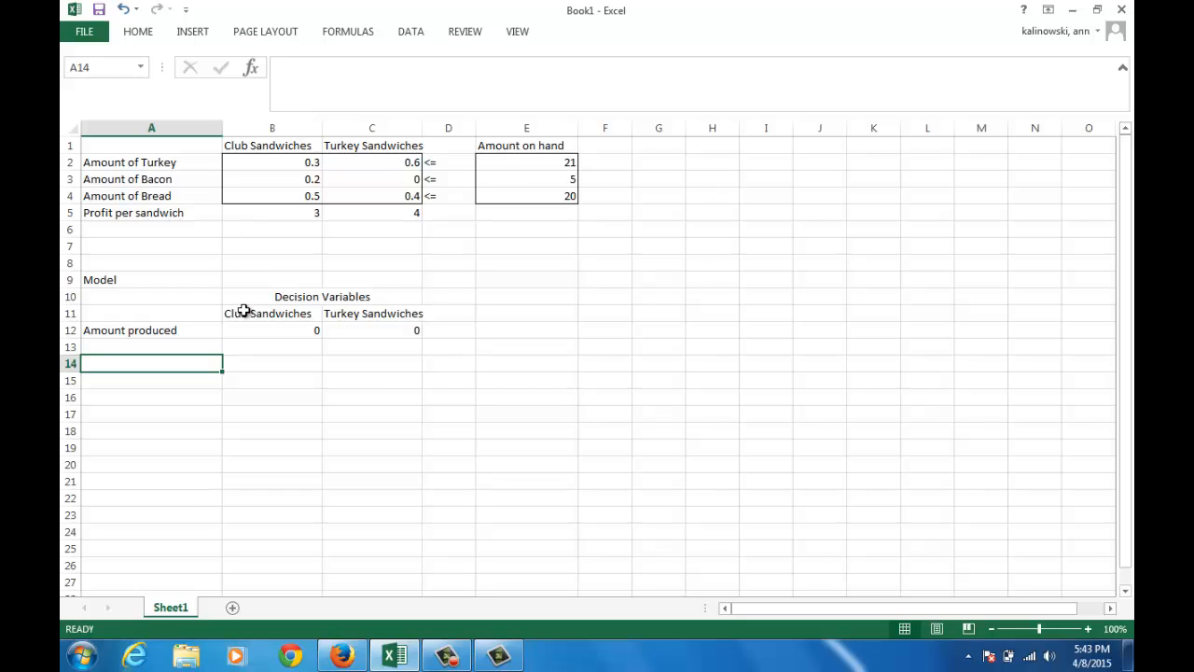
pyautogui.write('Maximize')
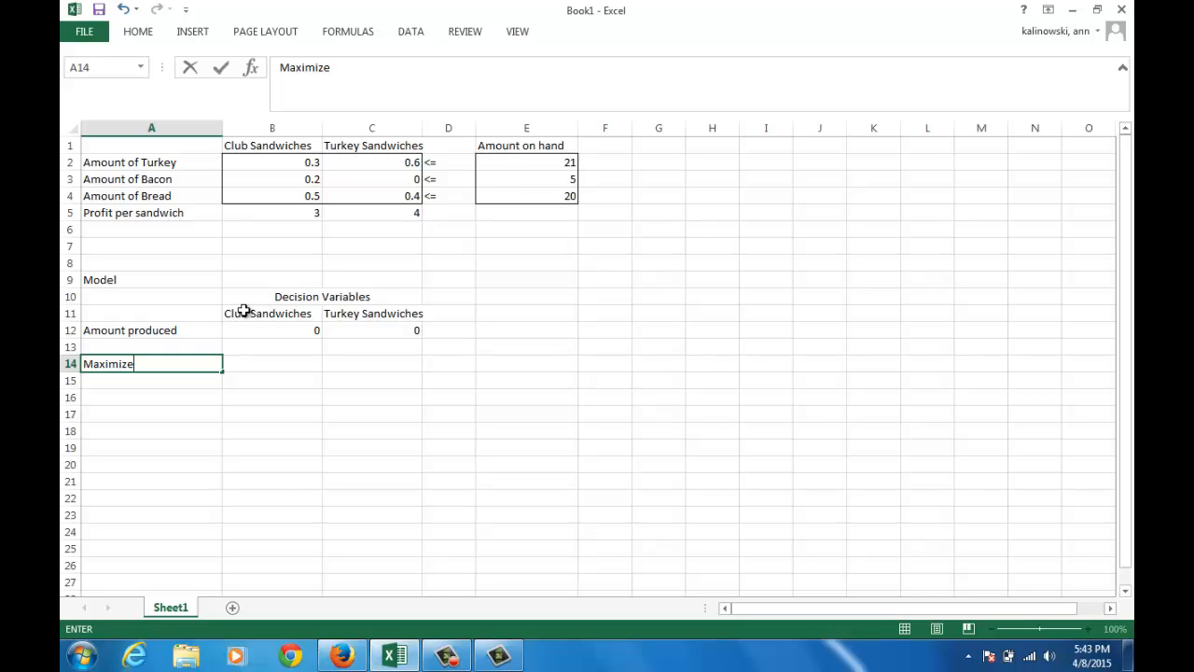
pyautogui.press('Up')
pyautogui.press('Down')
# Enter the objective formula =SUMPRODUCT(B5:C5,B12:C12) in B14, multiplying profit per sandwich by the amounts produced
pyautogui.press('Right')
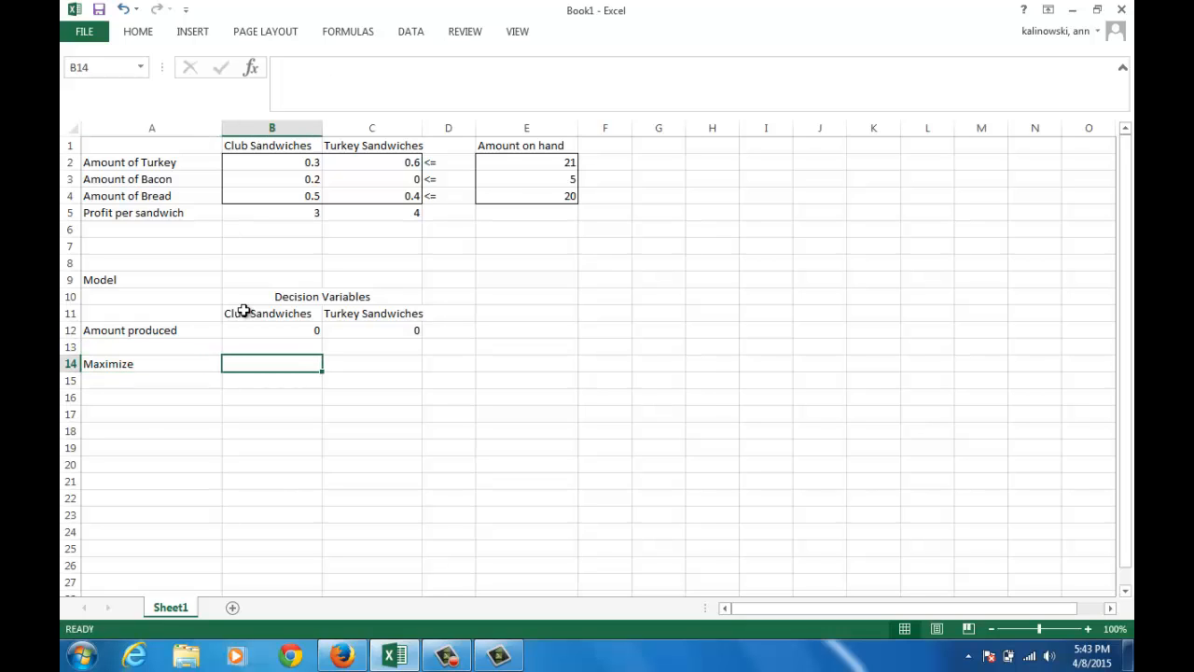
pyautogui.write('=')
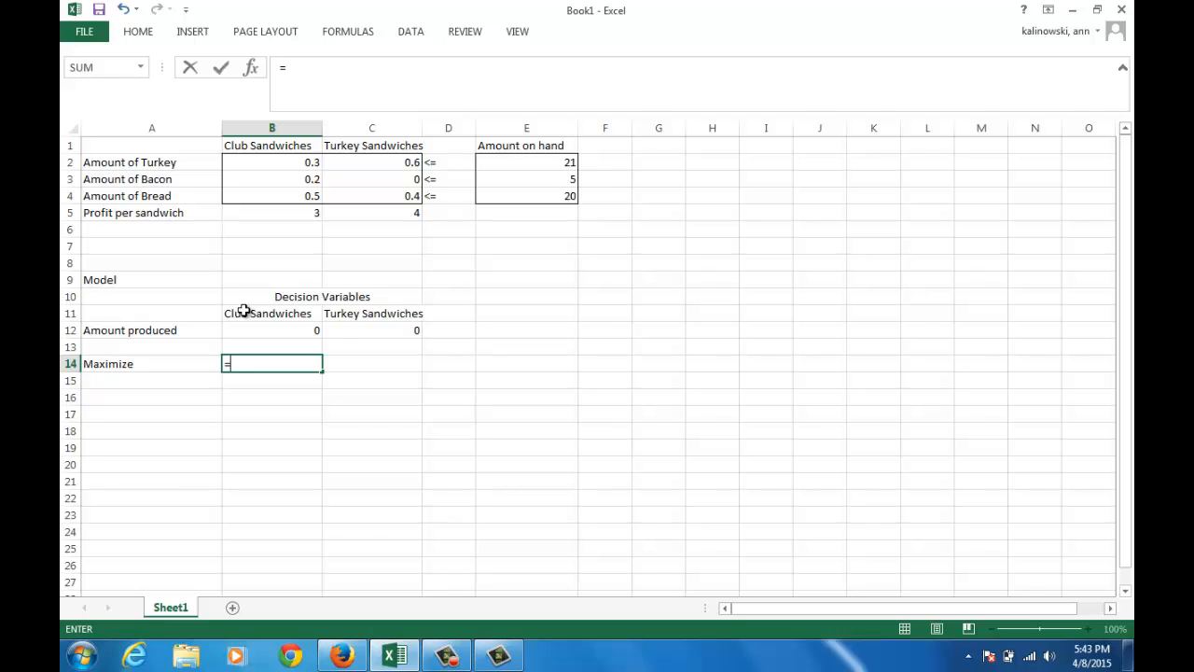
pyautogui.write('sumproduct')
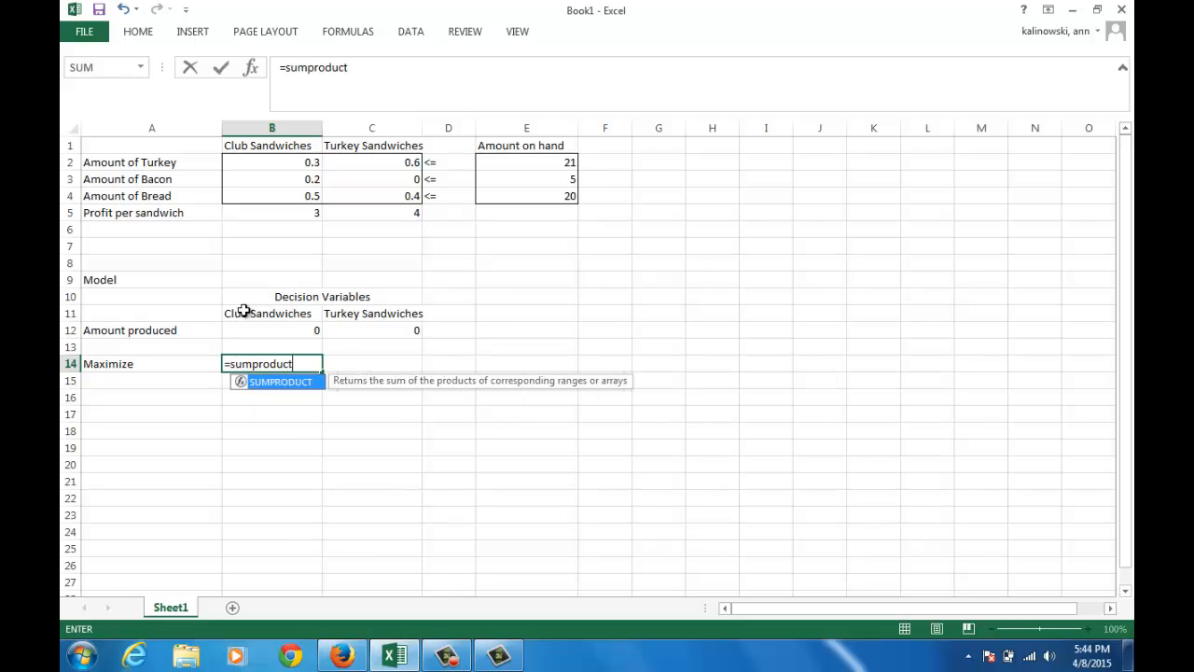
pyautogui.write('(')
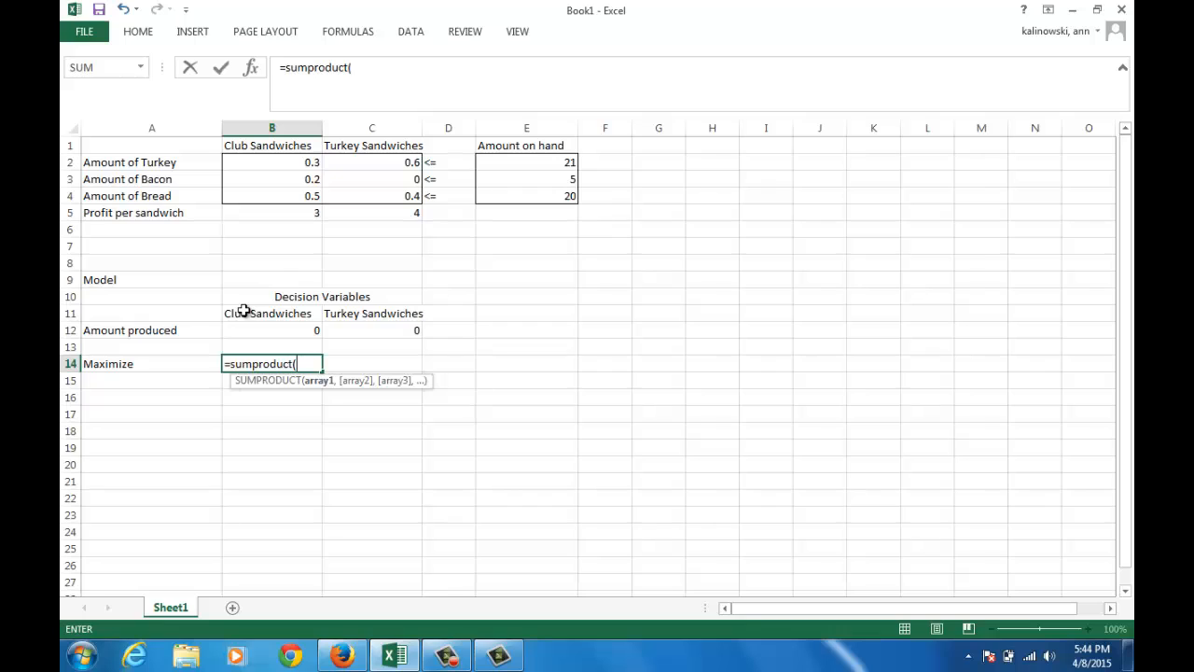
pyautogui.click(261, 216)
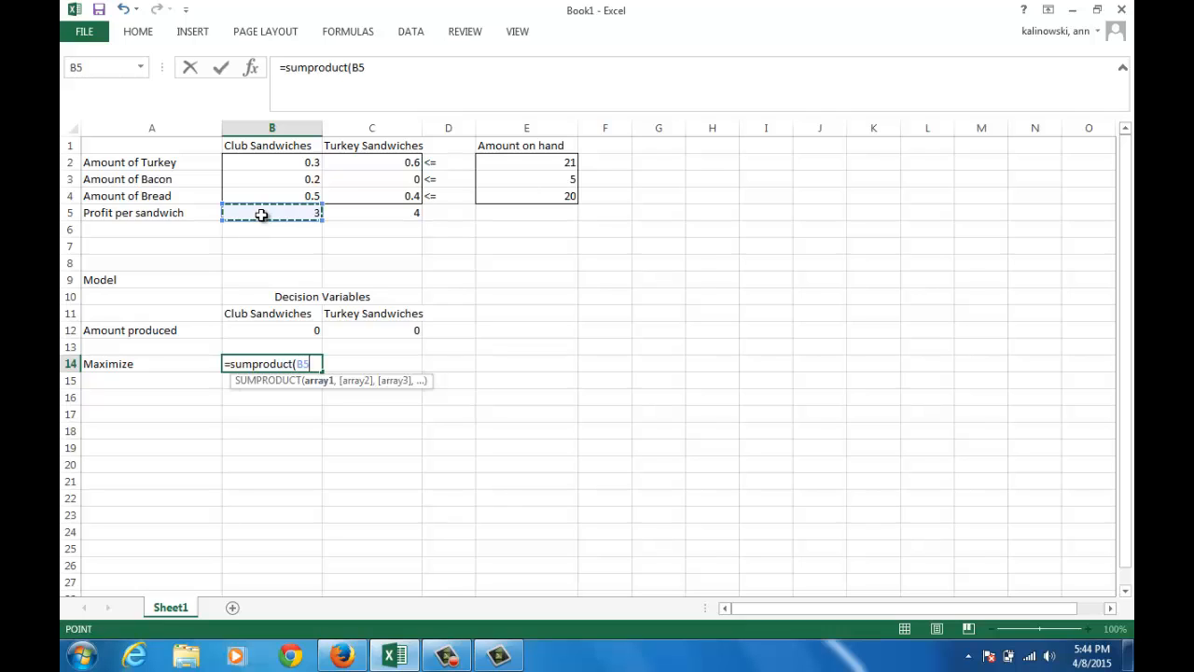
pyautogui.moveTo(295, 216); pyautogui.dragTo(338, 215)
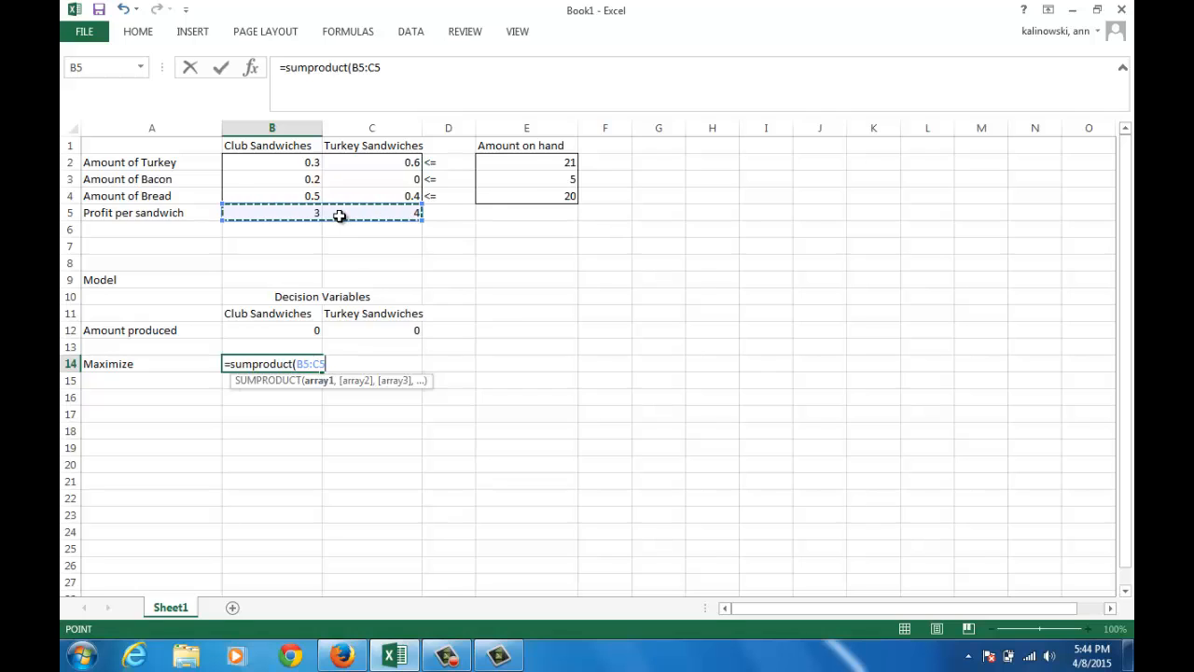
pyautogui.write(',')
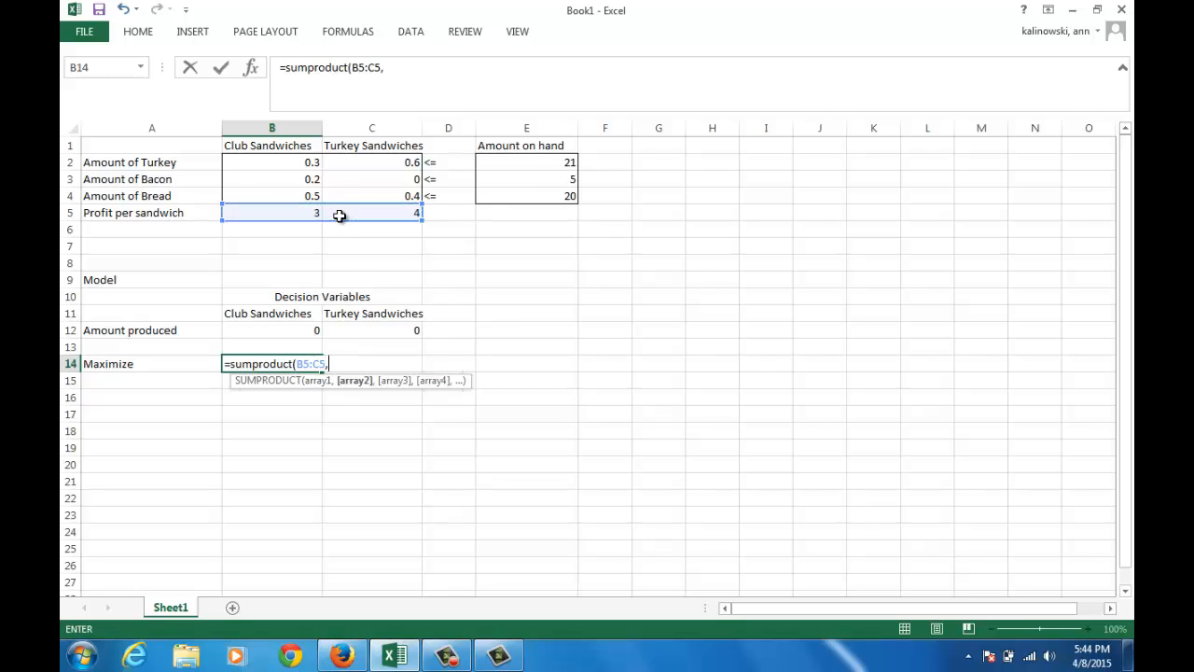
pyautogui.click(312, 329)
pyautogui.moveTo(327, 328); pyautogui.dragTo(373, 326)
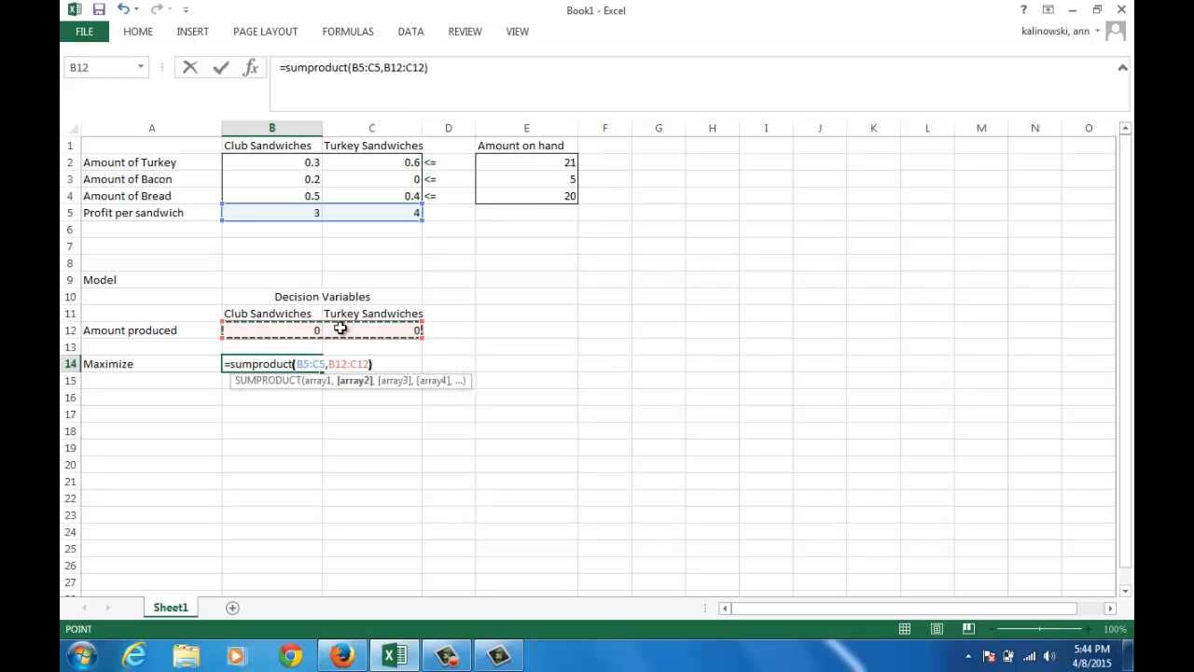
pyautogui.write(')')
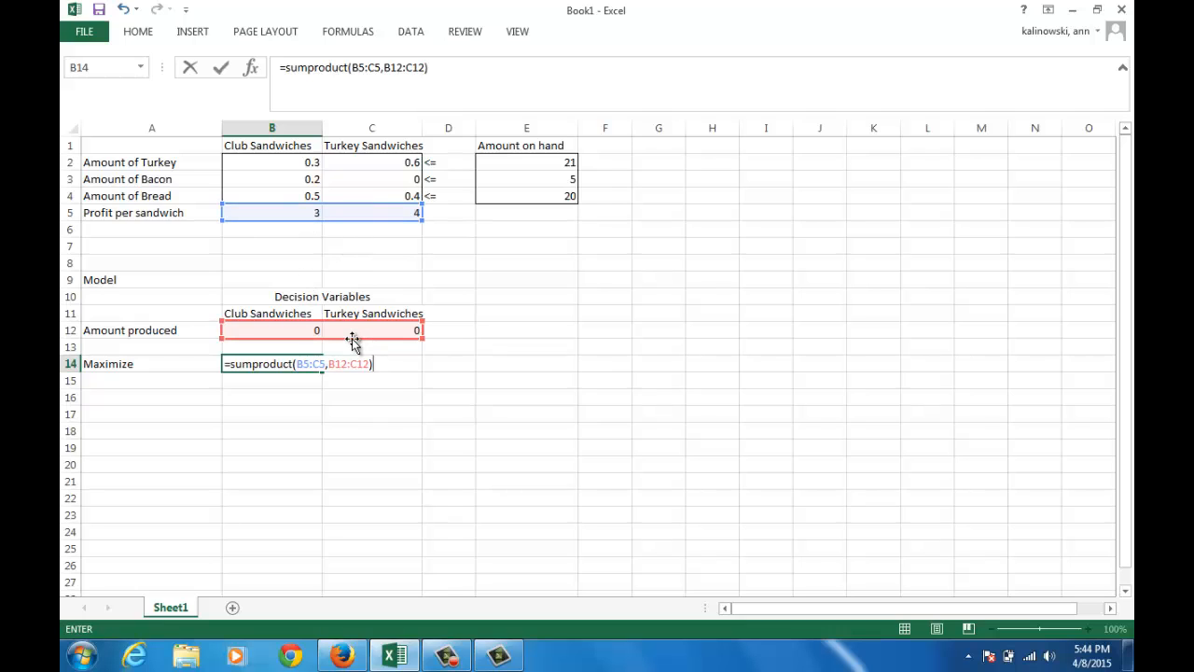
pyautogui.press('Return')
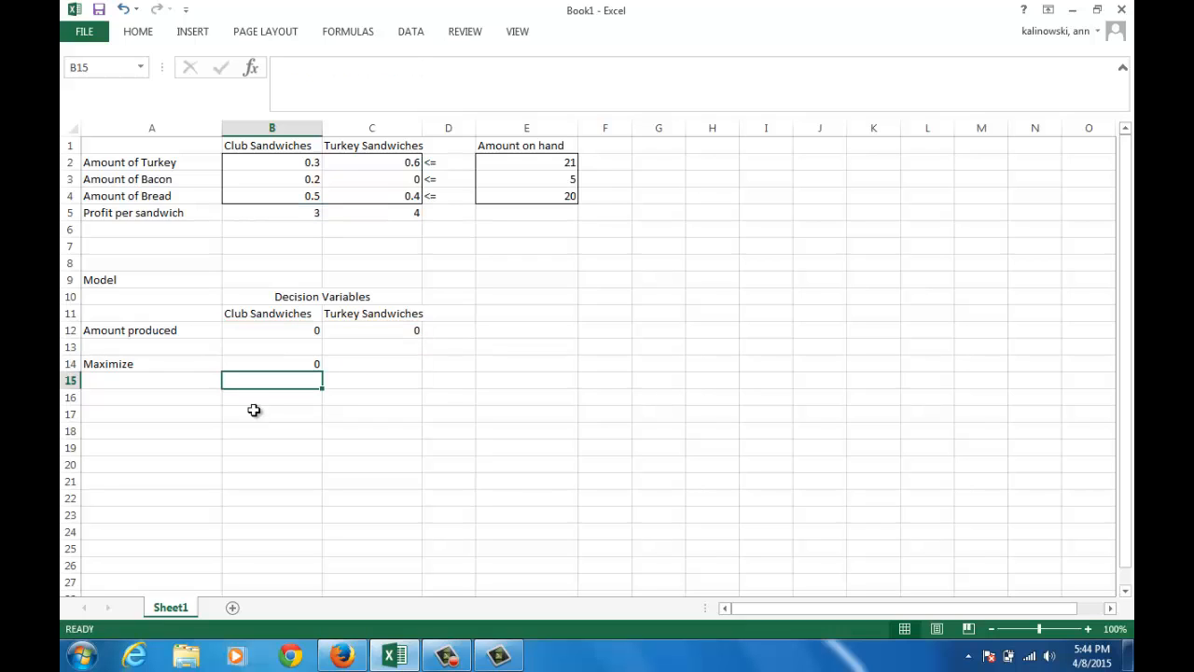
# Add the headings Constraint in A16 and Amount Used (LHS) in B16
pyautogui.click(177, 399)
pyautogui.write('Constraint')
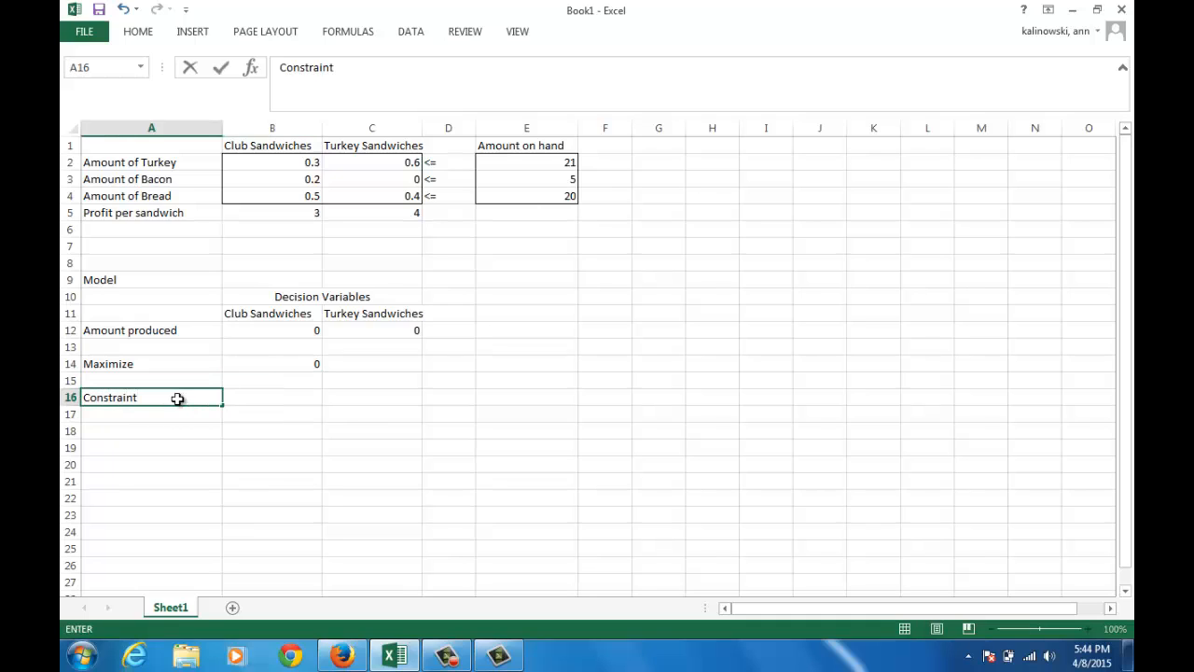
pyautogui.press('Tab')
pyautogui.write('Amount')
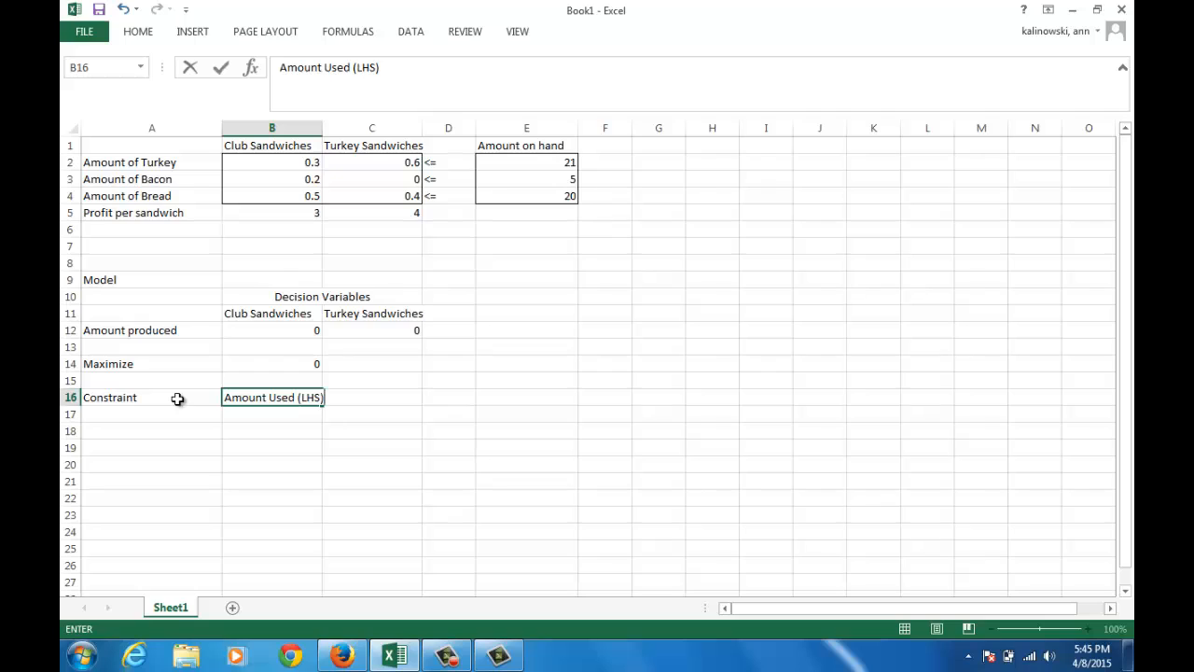
pyautogui.press('Tab')
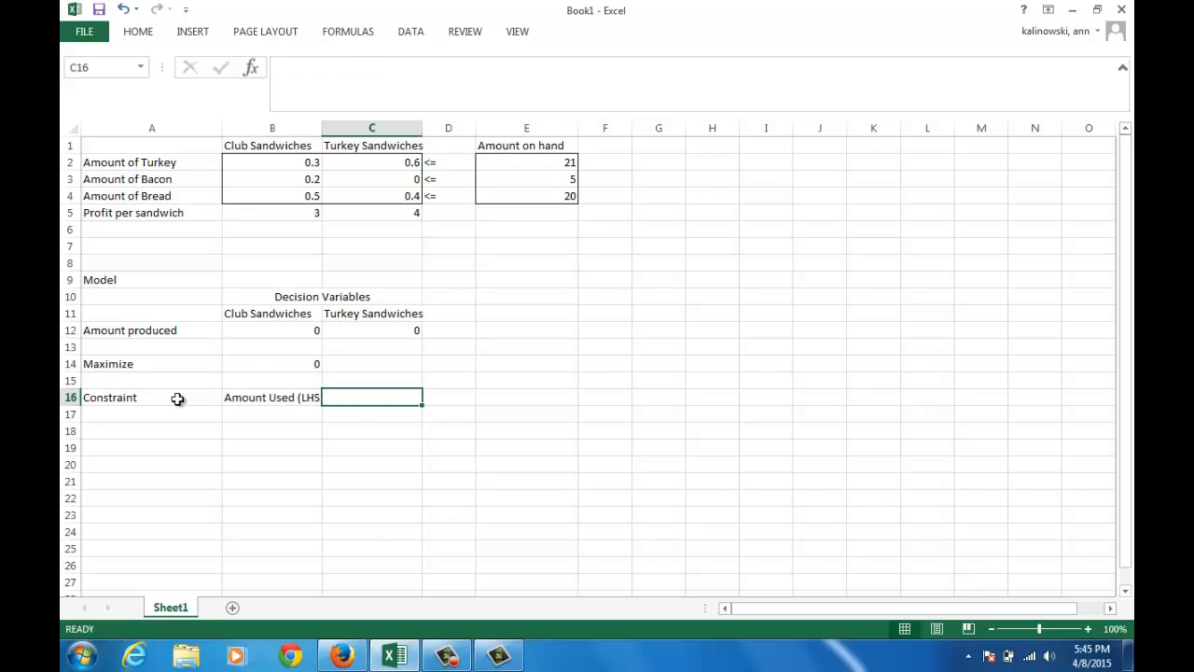
# Add the heading Amount Available (RHS) in D16, leaving C16 empty
pyautogui.press('Tab')
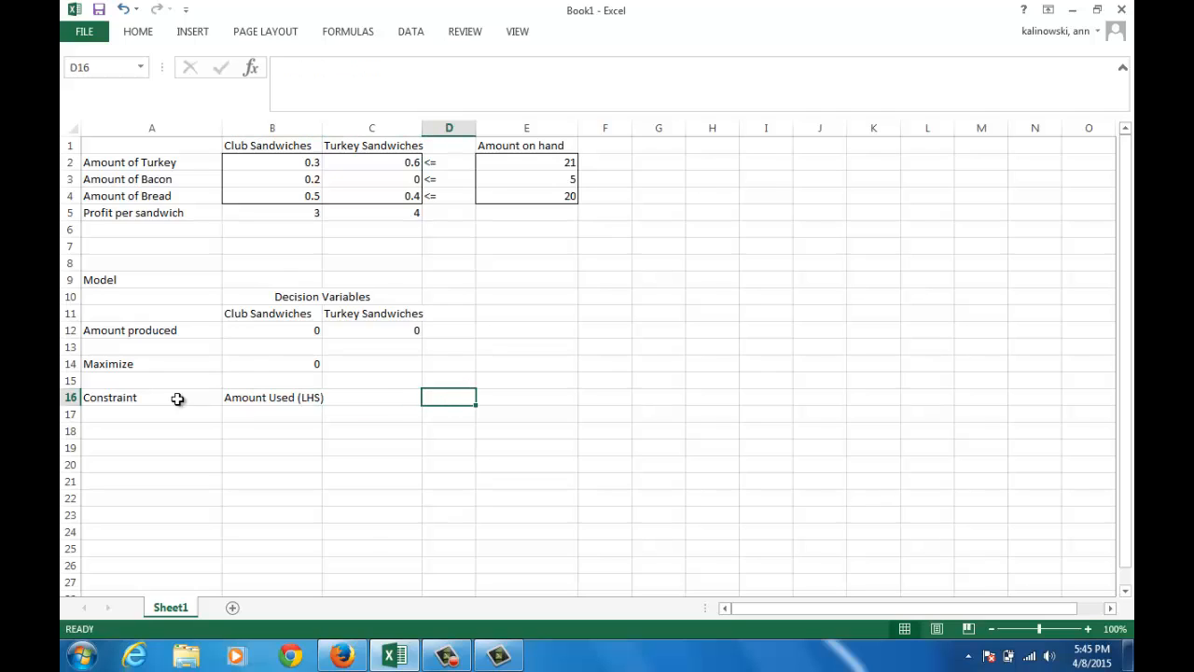
pyautogui.write('Amount A')
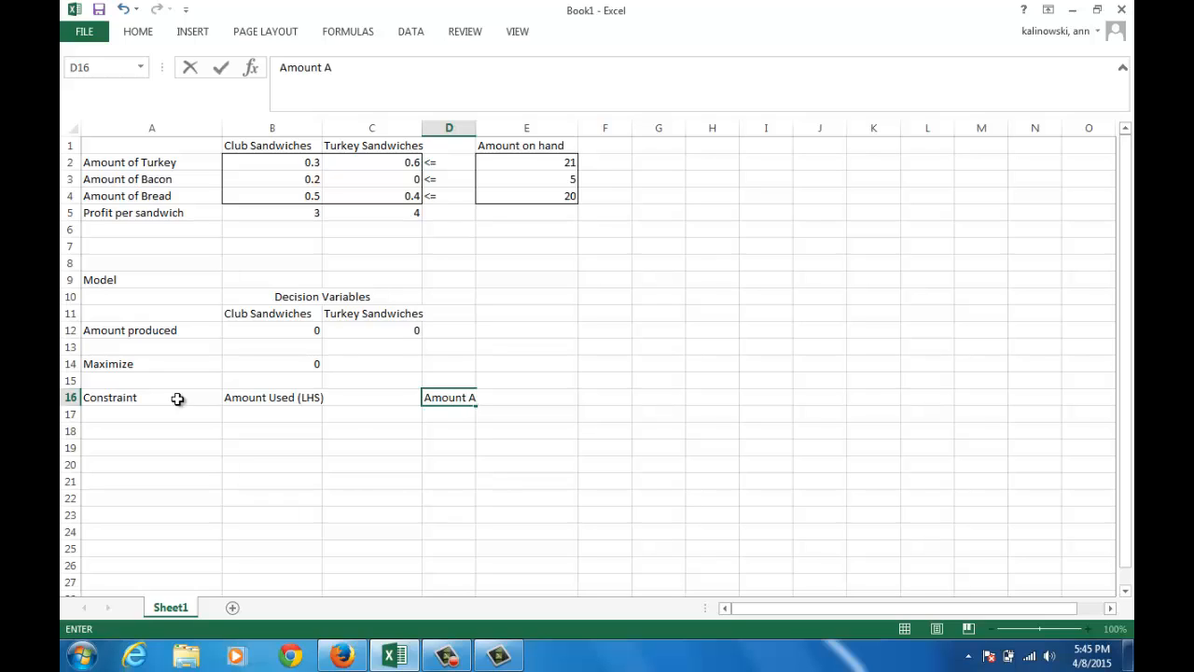
pyautogui.write('vailable (R')
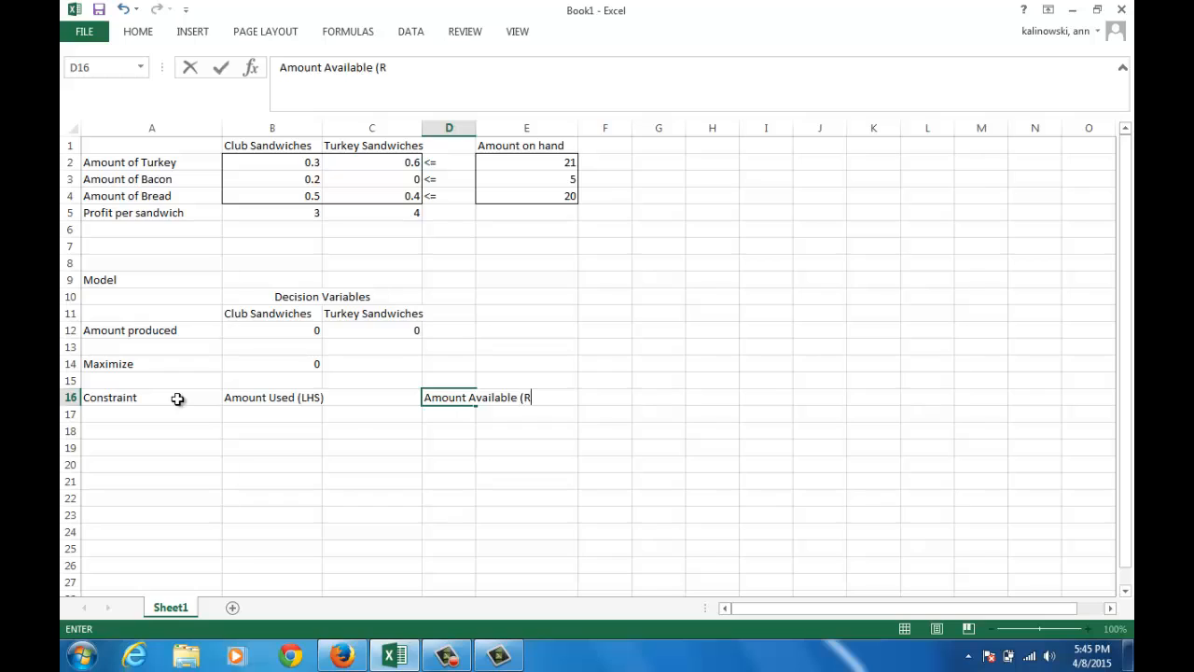
pyautogui.write('HS)')
pyautogui.press('Return')
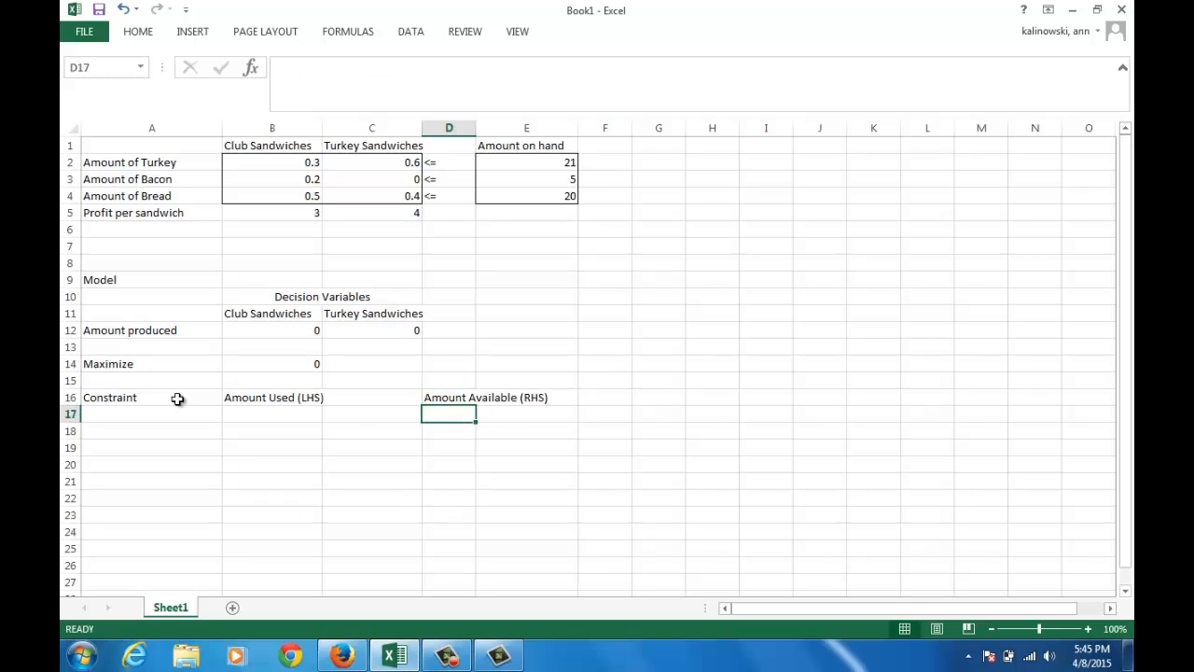
# Link A17 to the turkey label with =A2 and fill the formula down to A19 for the other ingredients
pyautogui.press('Left')
pyautogui.press('Left')
pyautogui.press('Left')
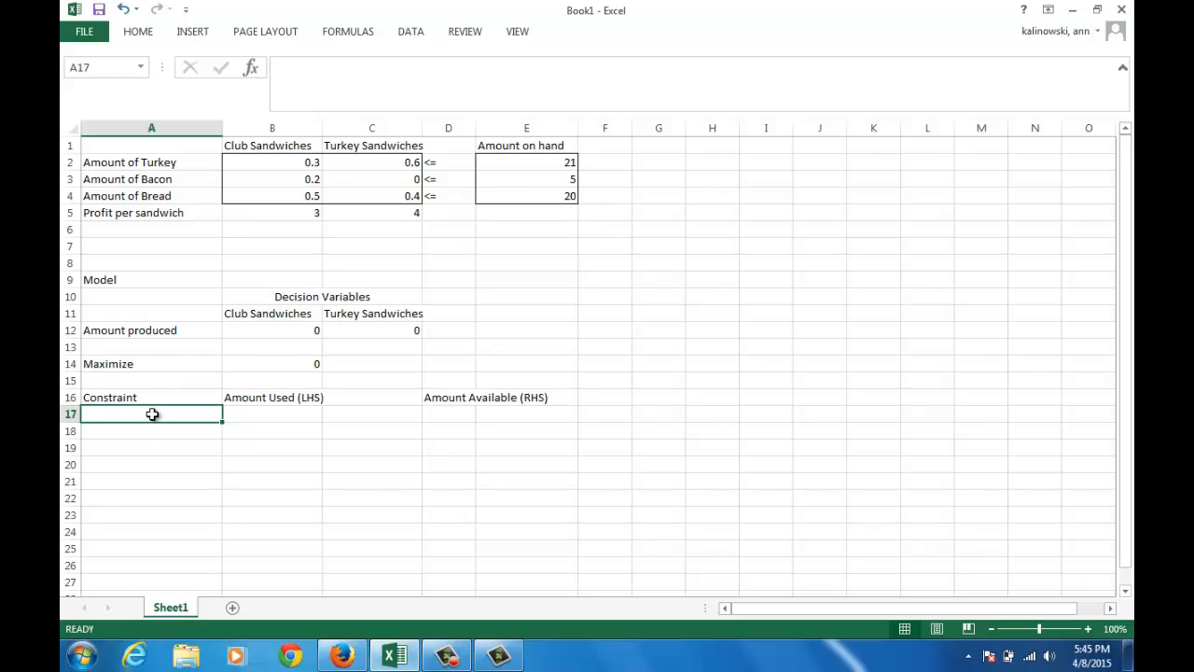
pyautogui.write('=')
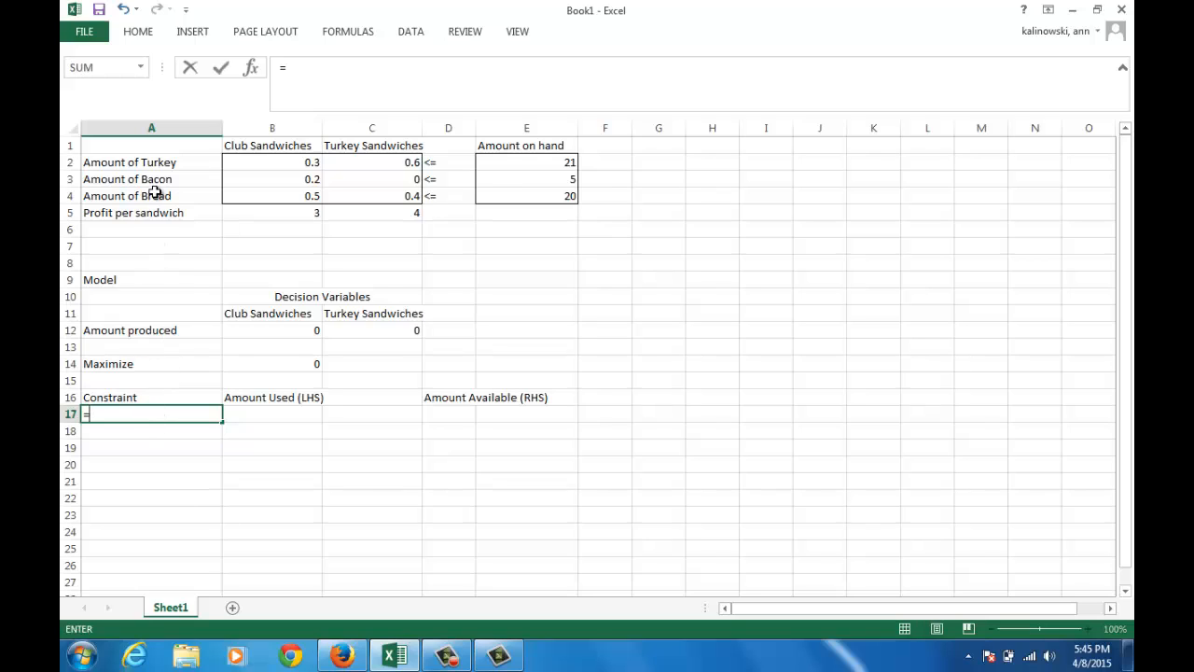
pyautogui.click(154, 162)
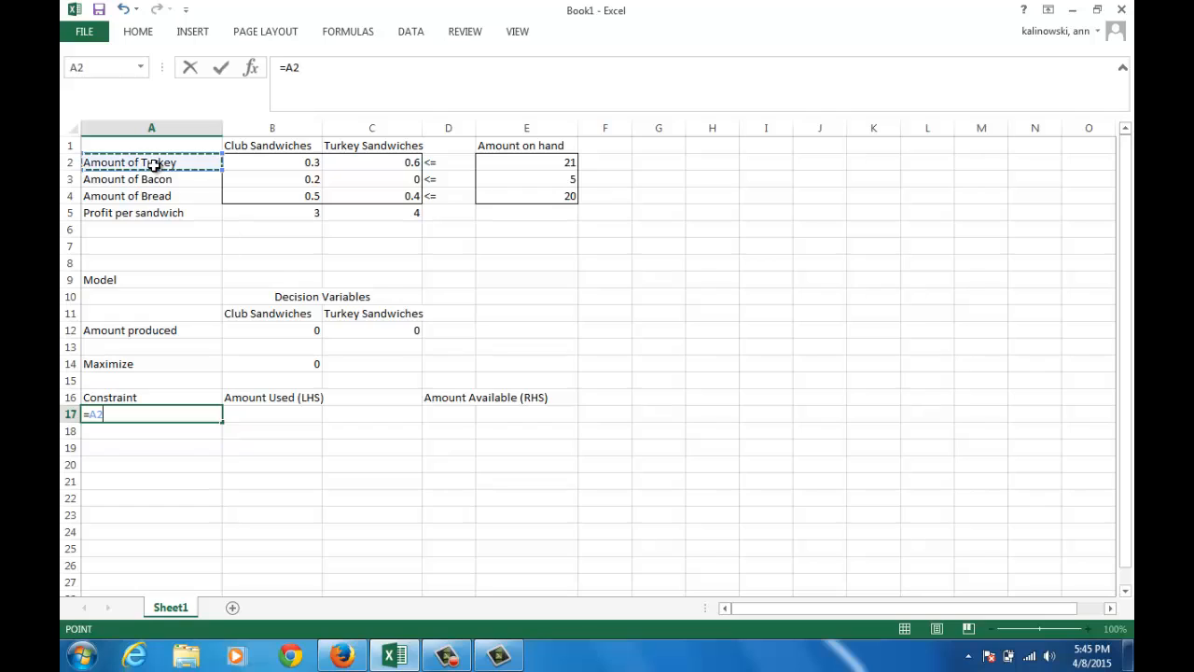
pyautogui.press('Return')
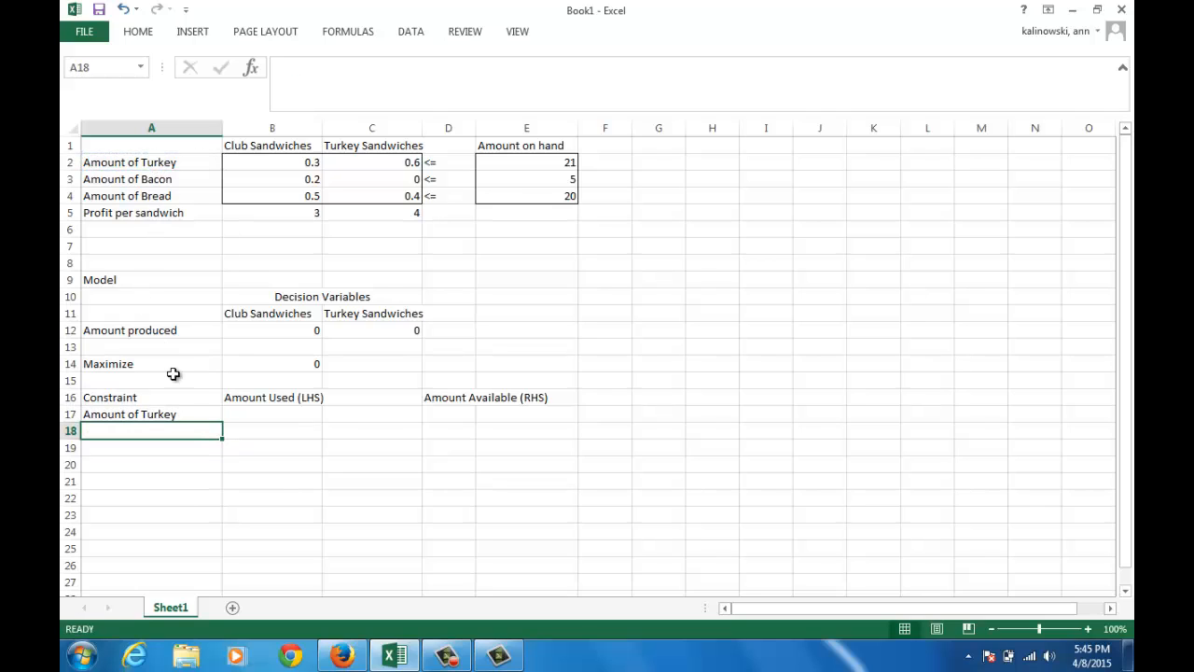
pyautogui.click(182, 411)
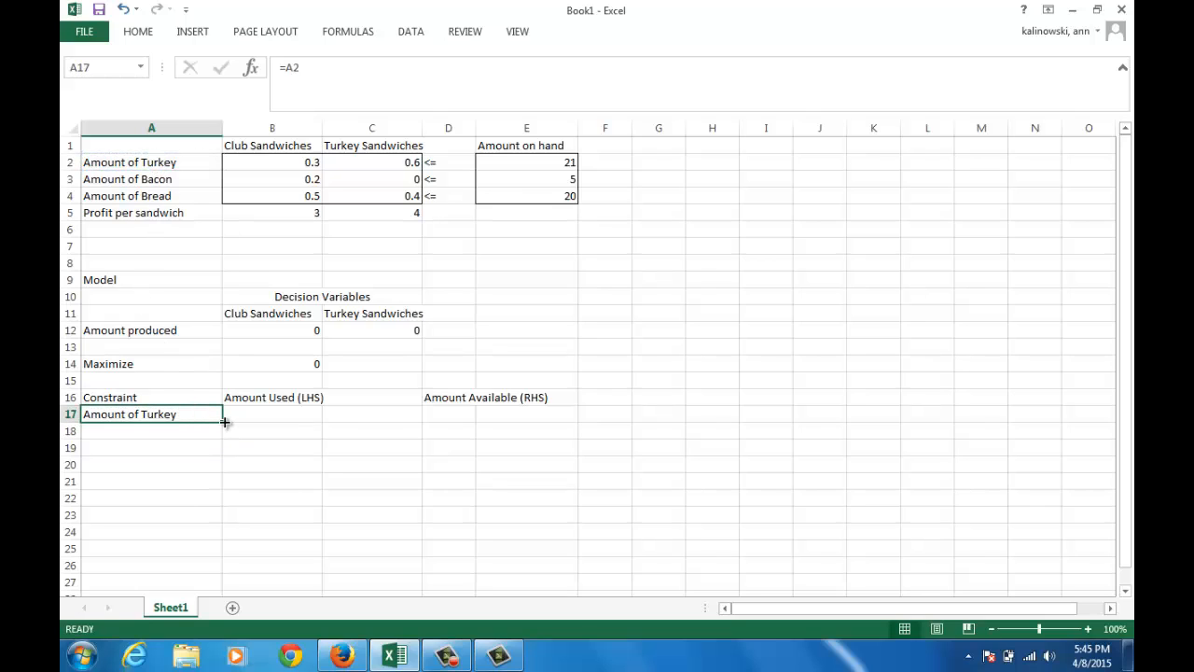
pyautogui.moveTo(223, 422); pyautogui.dragTo(221, 452)
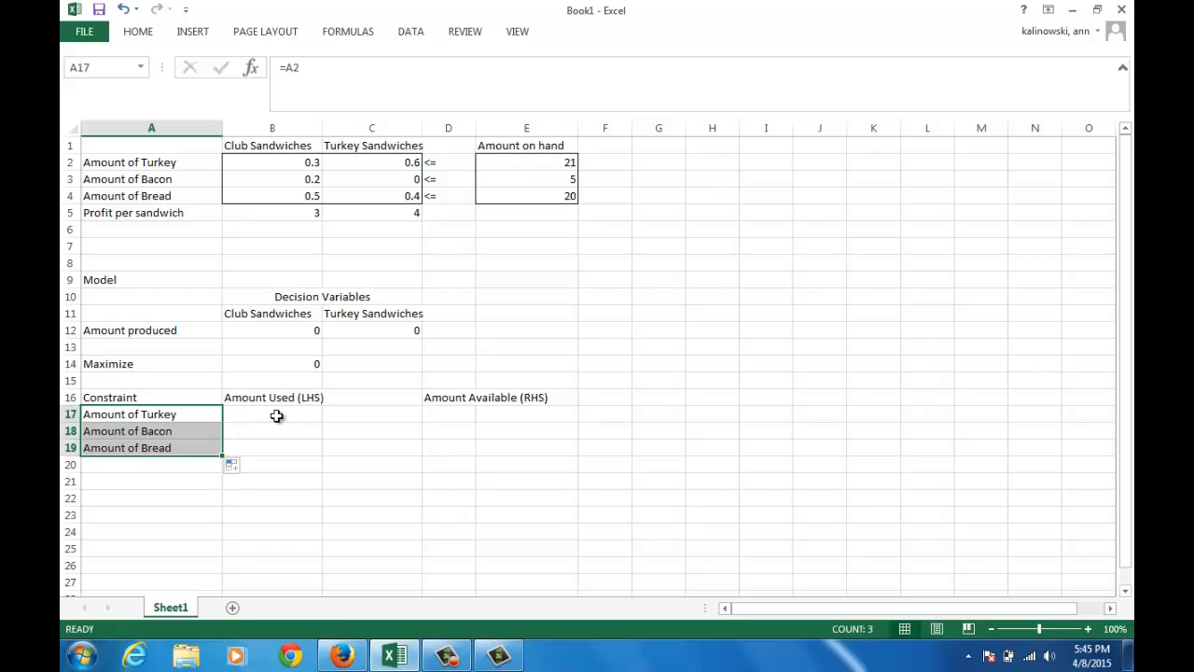
# Link C17 to the turkey constraint's <= sign with the formula =D2
pyautogui.click(350, 415)
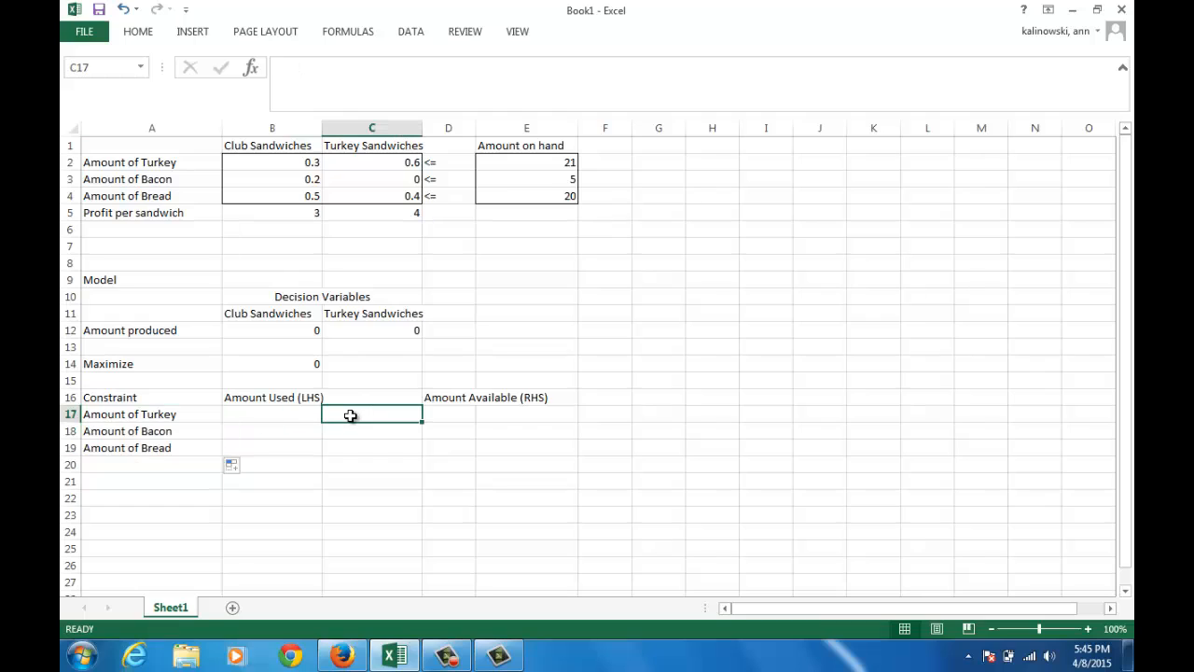
pyautogui.write('=')
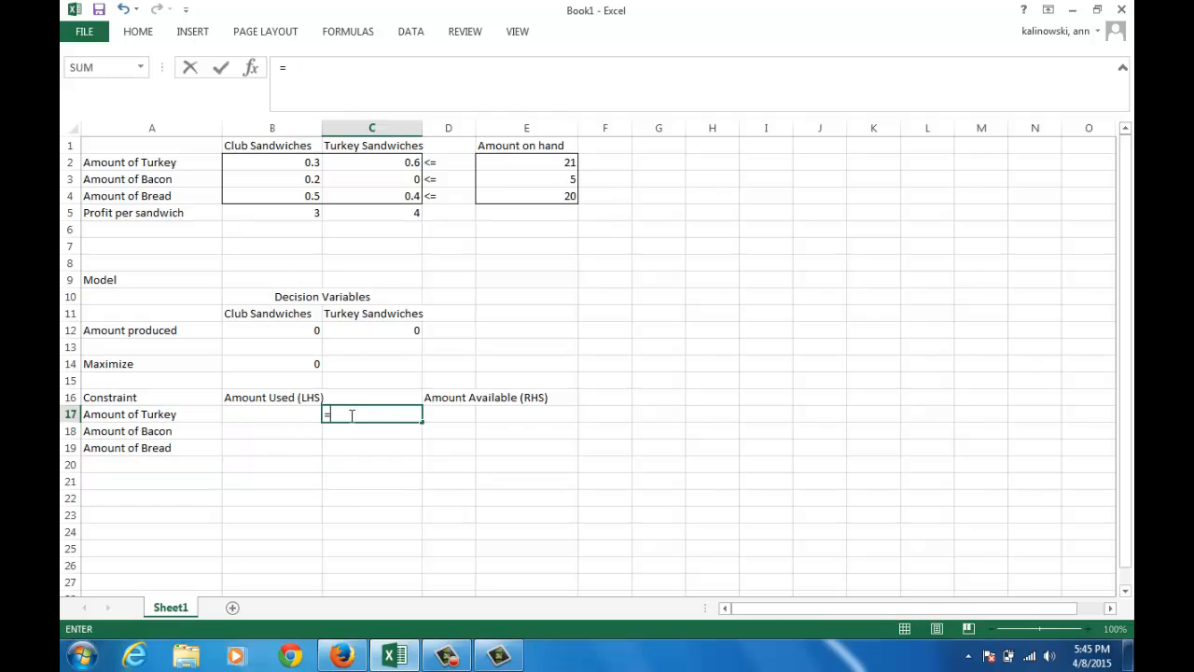
pyautogui.click(429, 164)
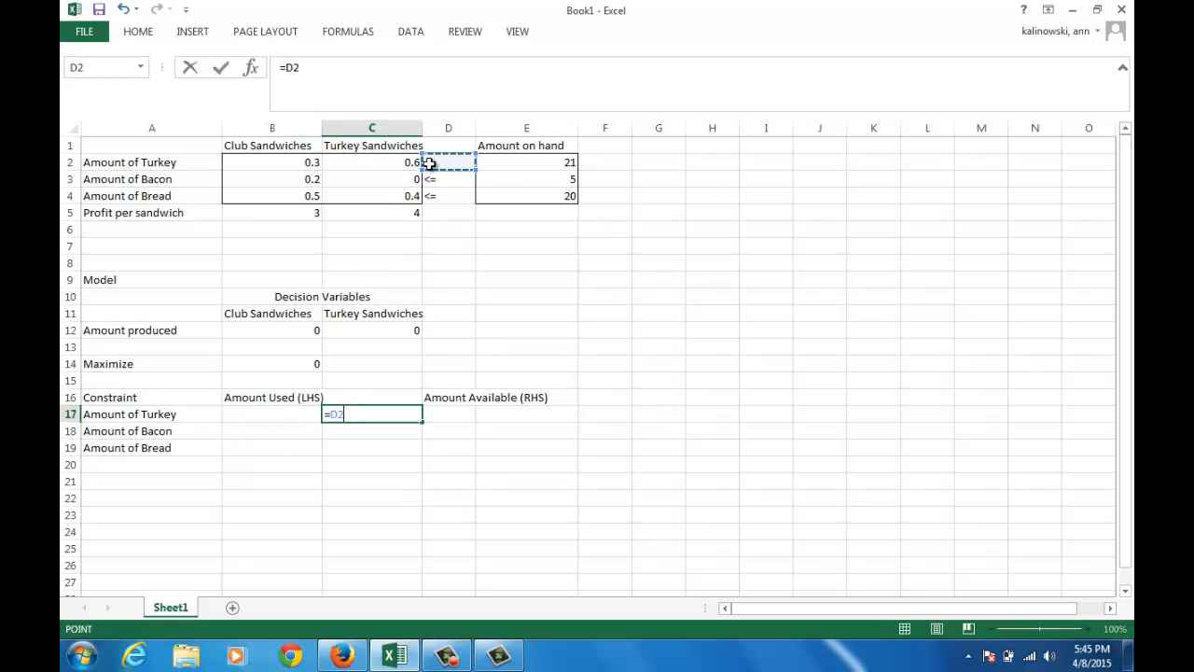
pyautogui.press('Return')
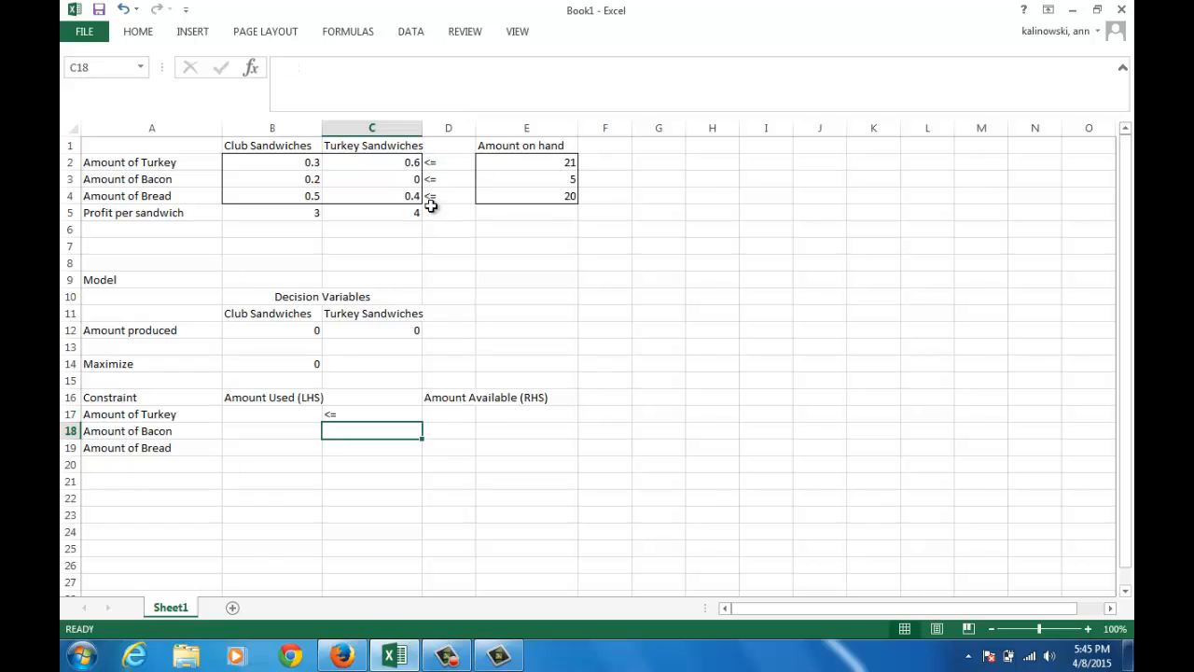
# Fill the C17 formula across to D17, and fill both cells down to row 19 for all constraints
pyautogui.click(382, 414)
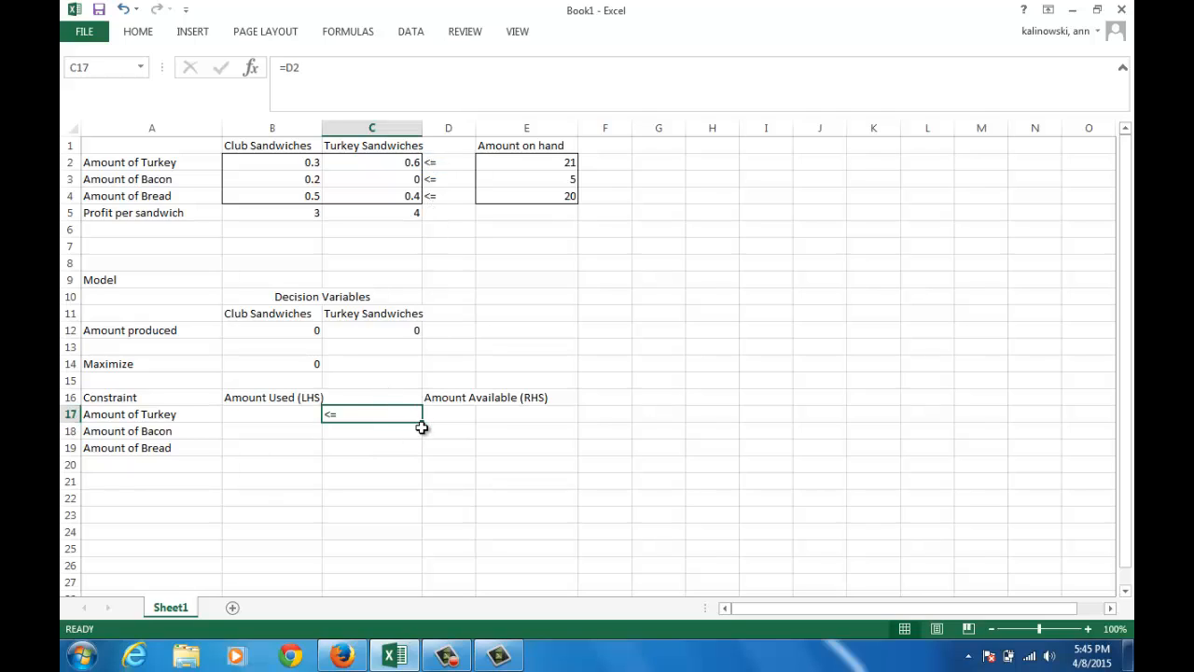
pyautogui.moveTo(423, 425); pyautogui.dragTo(461, 419)
pyautogui.moveTo(461, 431); pyautogui.dragTo(471, 448)
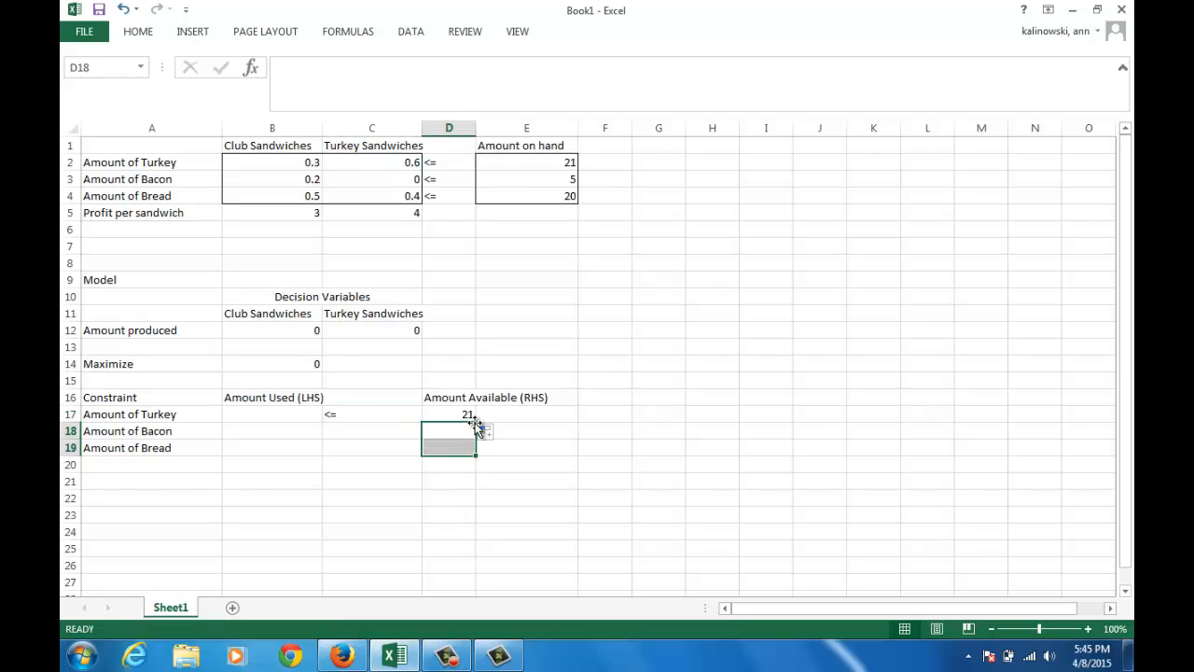
pyautogui.moveTo(408, 415); pyautogui.dragTo(438, 415)
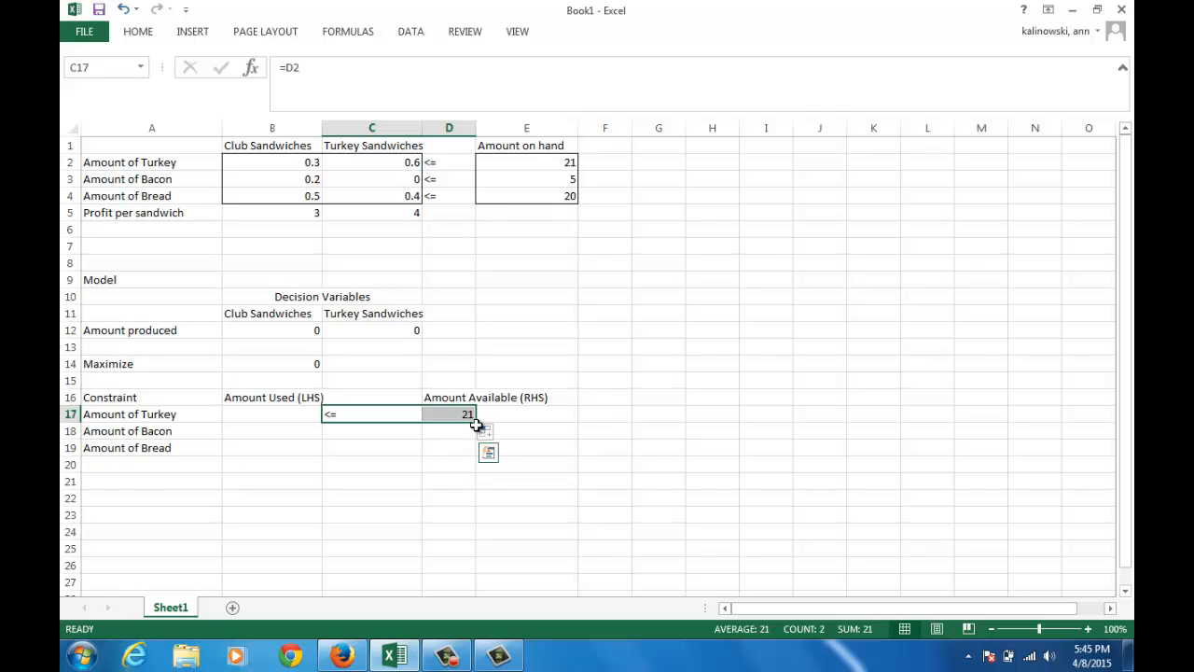
pyautogui.moveTo(476, 424); pyautogui.dragTo(473, 459)
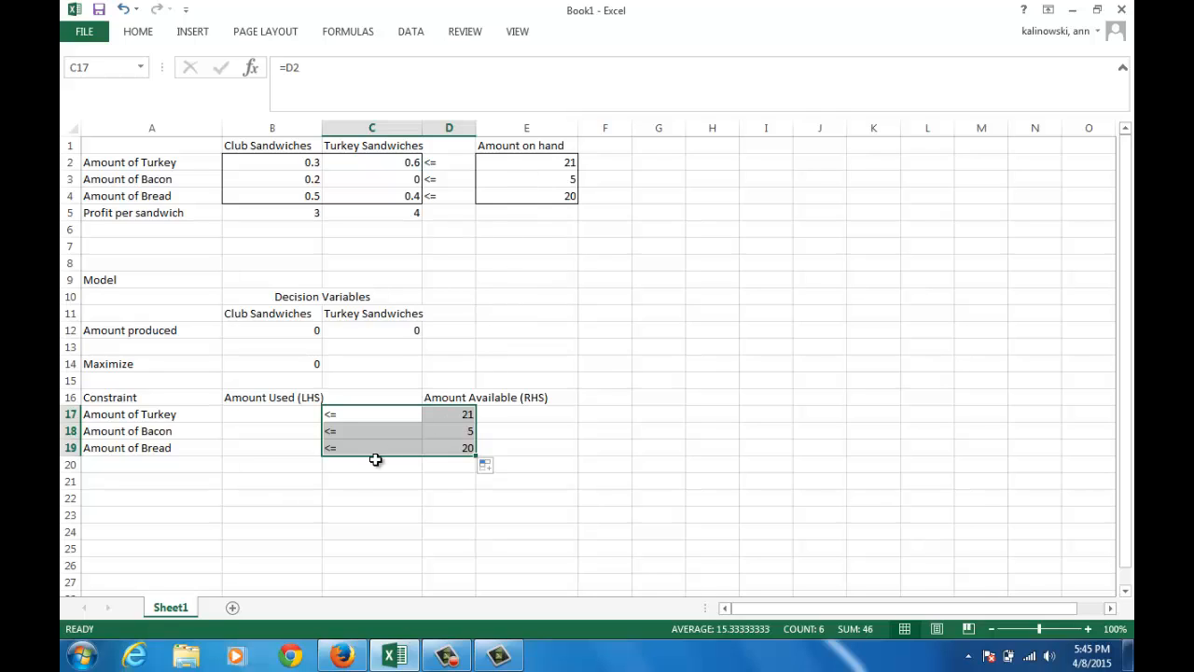
# Calculate the turkey used in B17 with =SUMPRODUCT(B12:C12,B2:C2), combining the produced amounts and turkey requirements
pyautogui.click(283, 417)
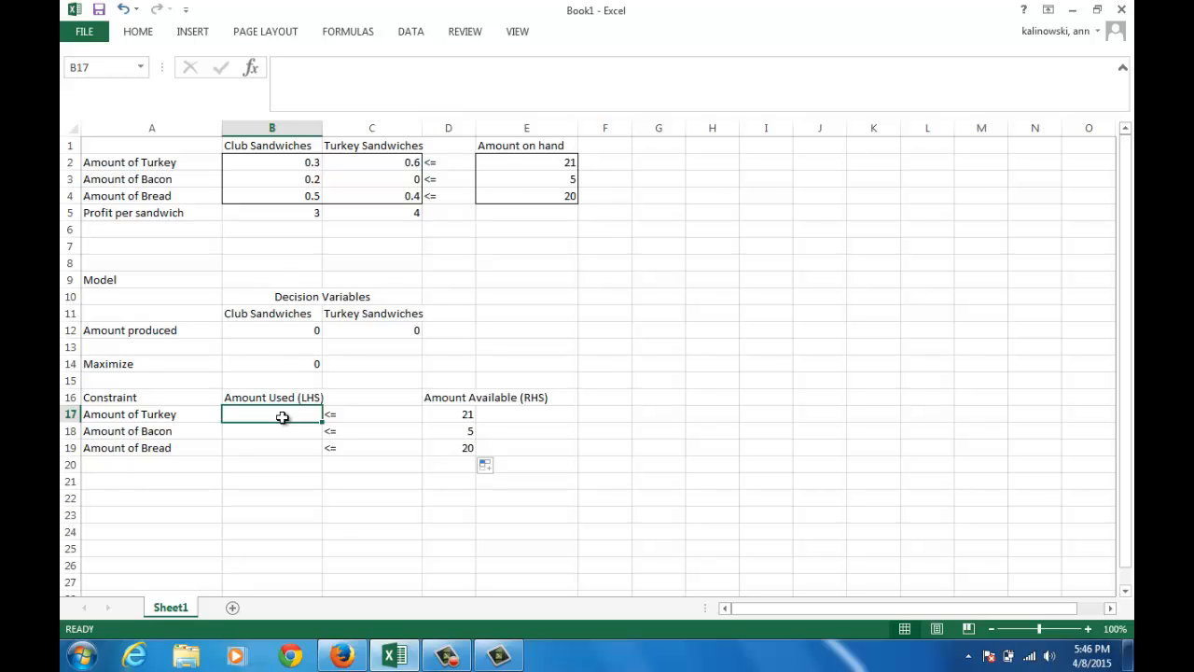
pyautogui.write('=sum')
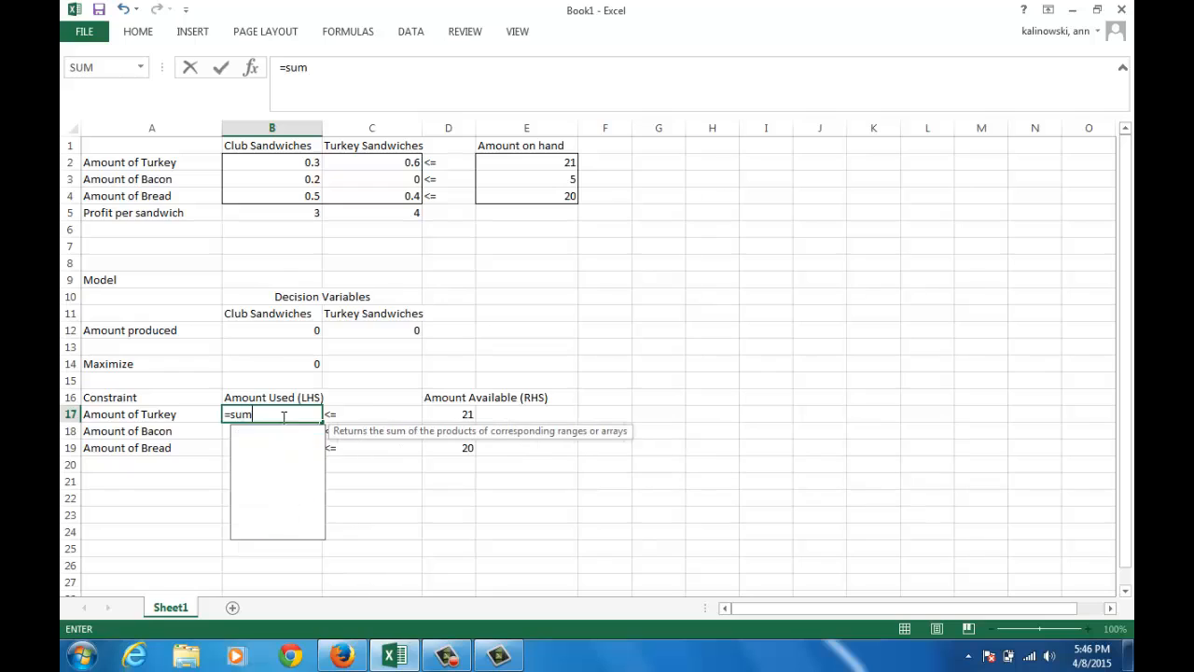
pyautogui.write('product')
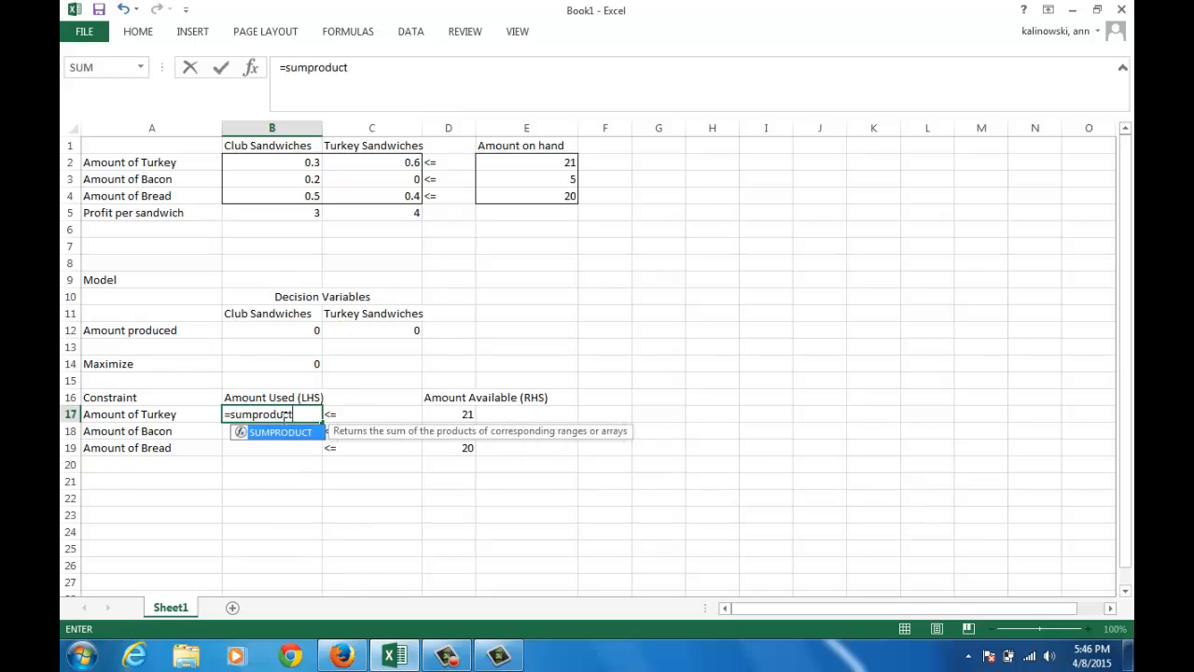
pyautogui.write('(')
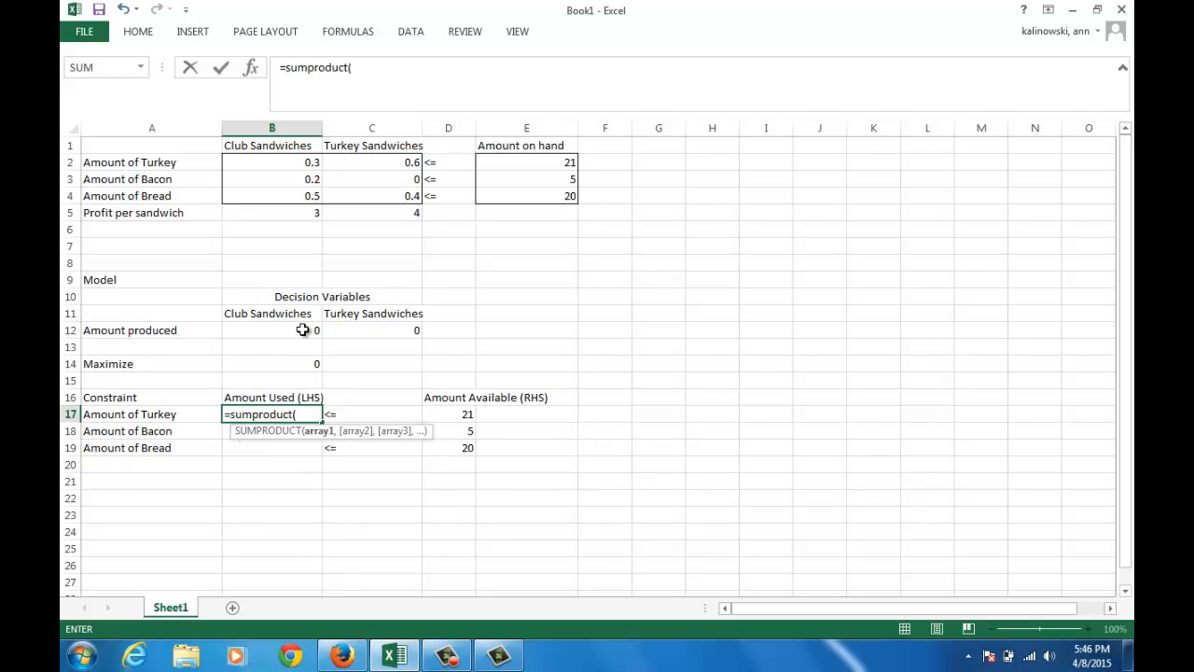
pyautogui.moveTo(302, 329); pyautogui.dragTo(330, 329)
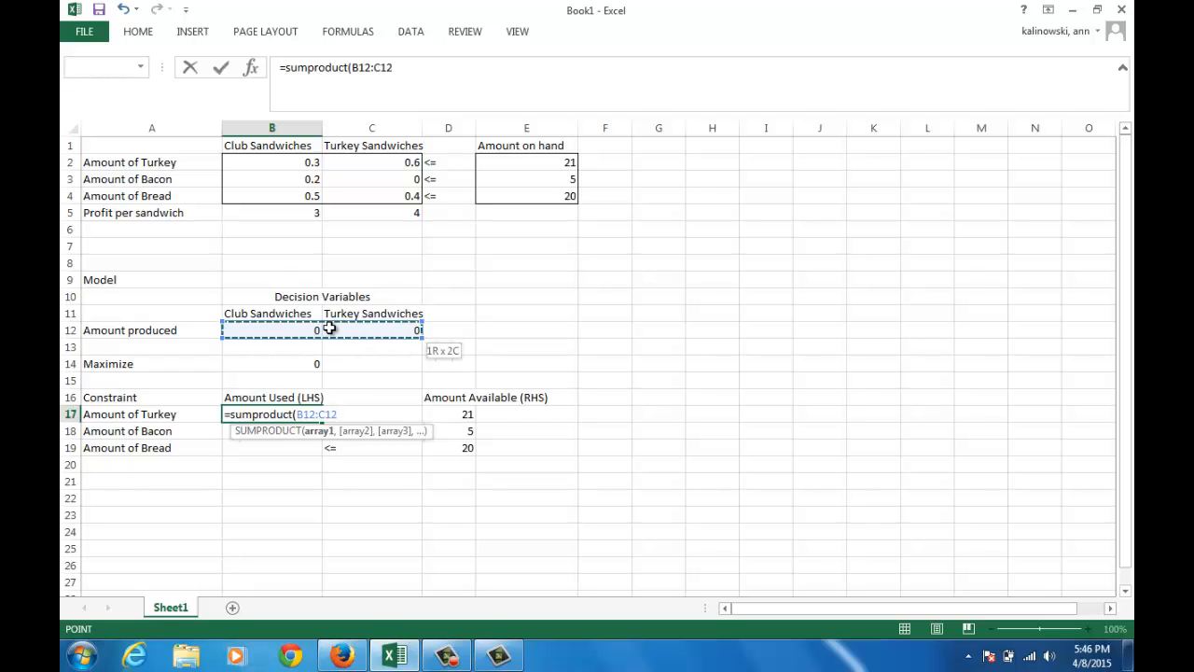
pyautogui.write(',')
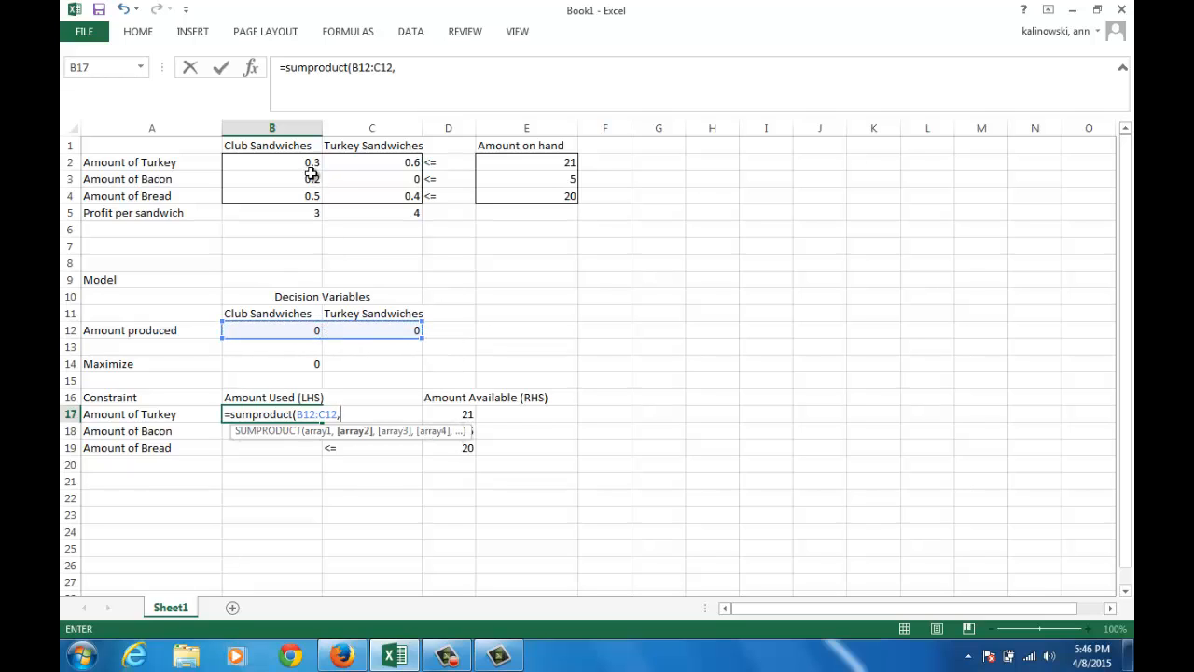
pyautogui.moveTo(305, 164); pyautogui.dragTo(329, 163)
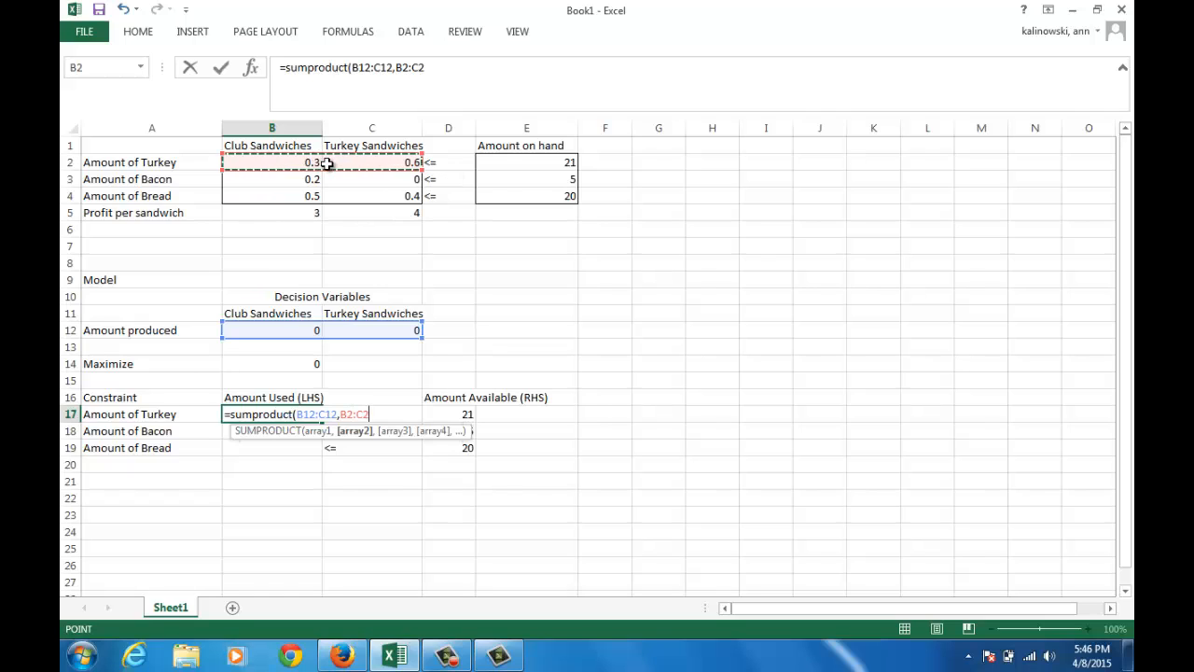
pyautogui.write(')')
pyautogui.press('Return')
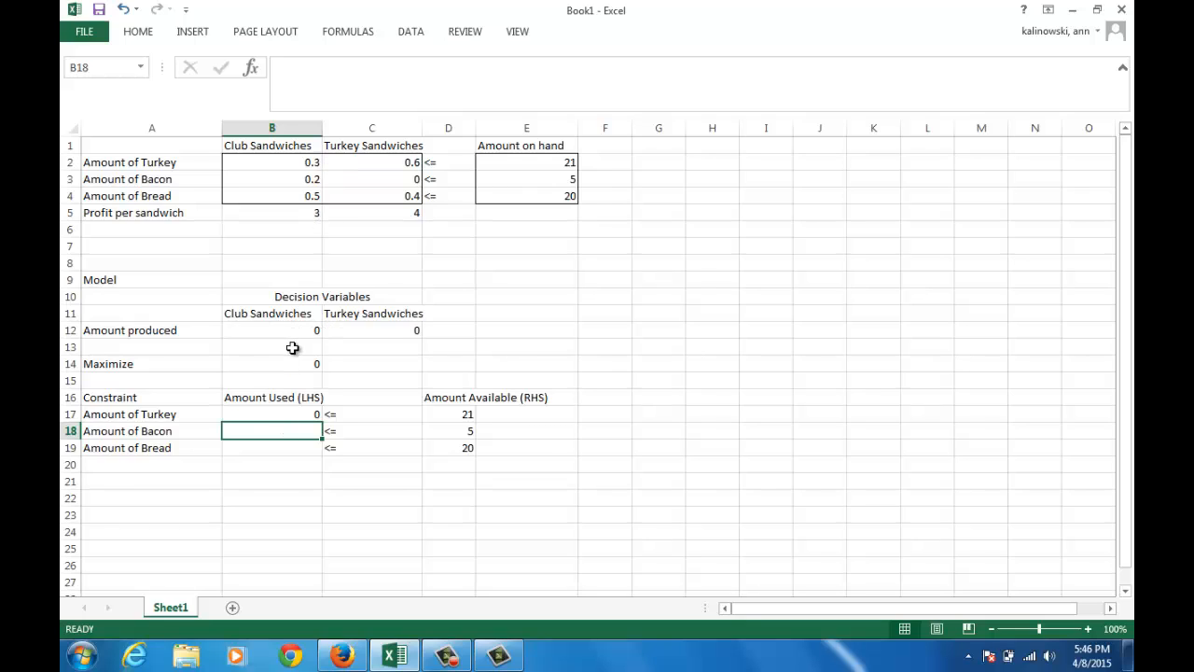
# Lock the row of the produced amounts in the B17 formula, making the first range B$12:C$12
pyautogui.click(290, 411)
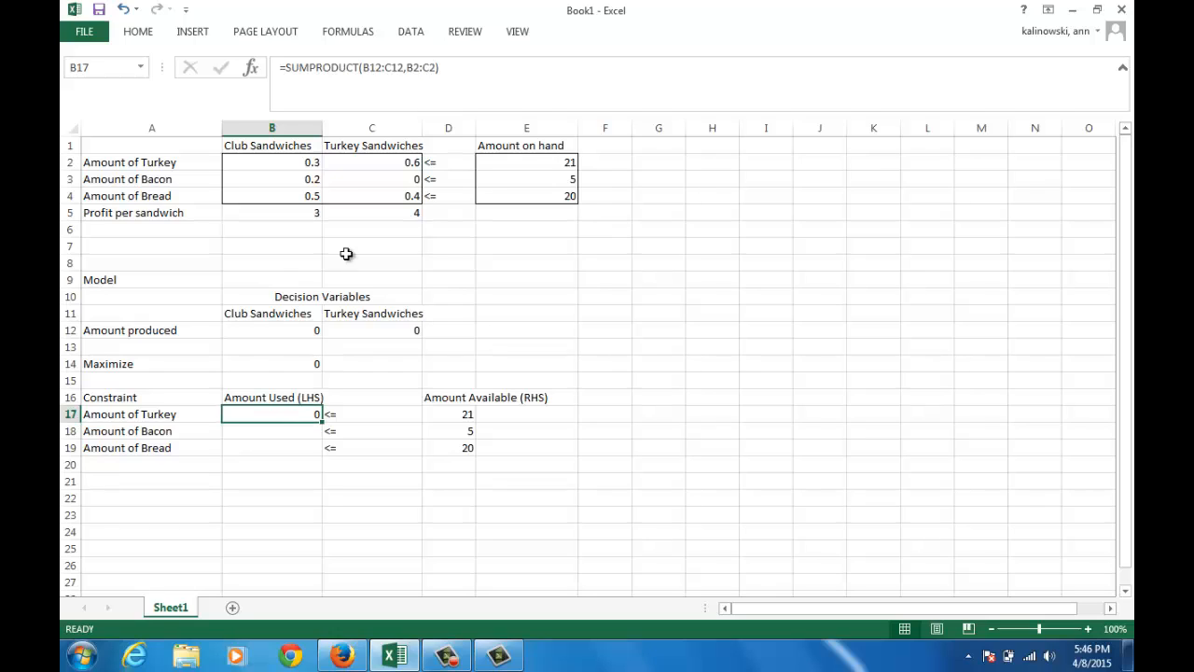
pyautogui.click(370, 69)
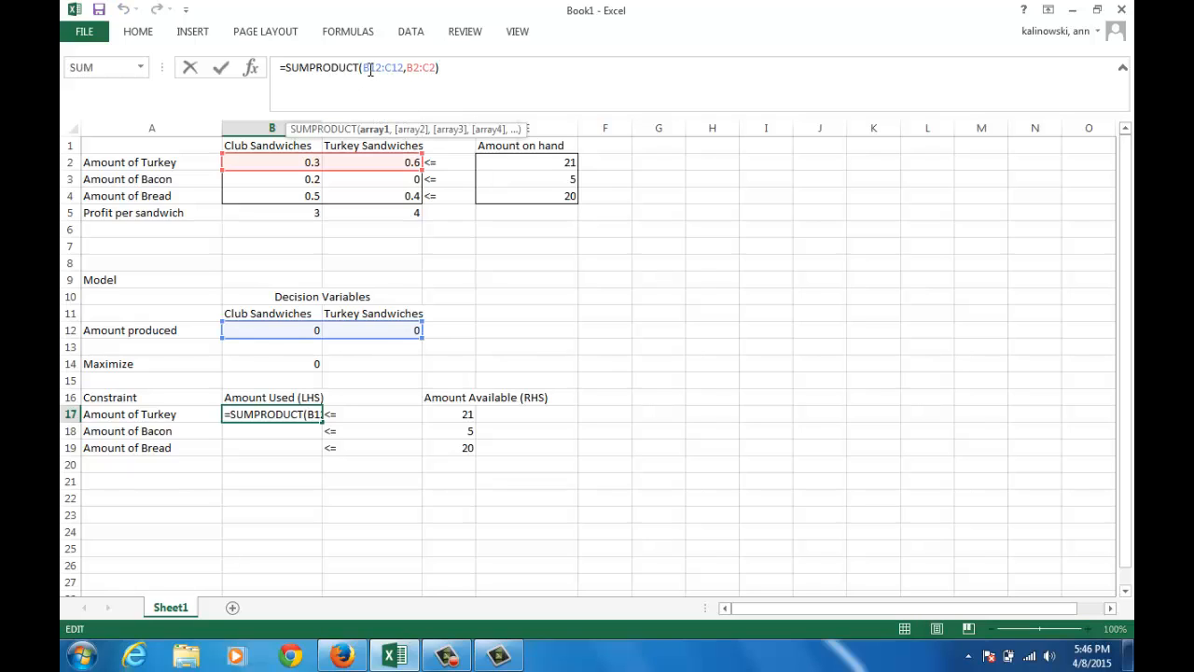
pyautogui.write('$')
pyautogui.click(396, 67)
pyautogui.write('$')
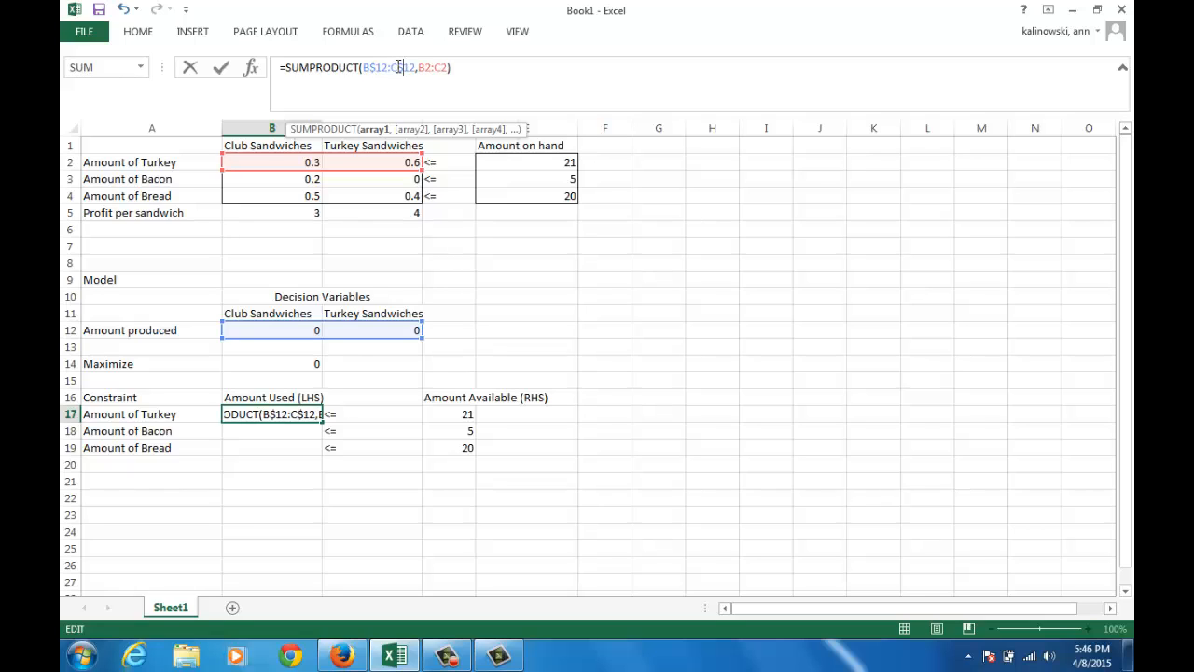
pyautogui.press('Return')
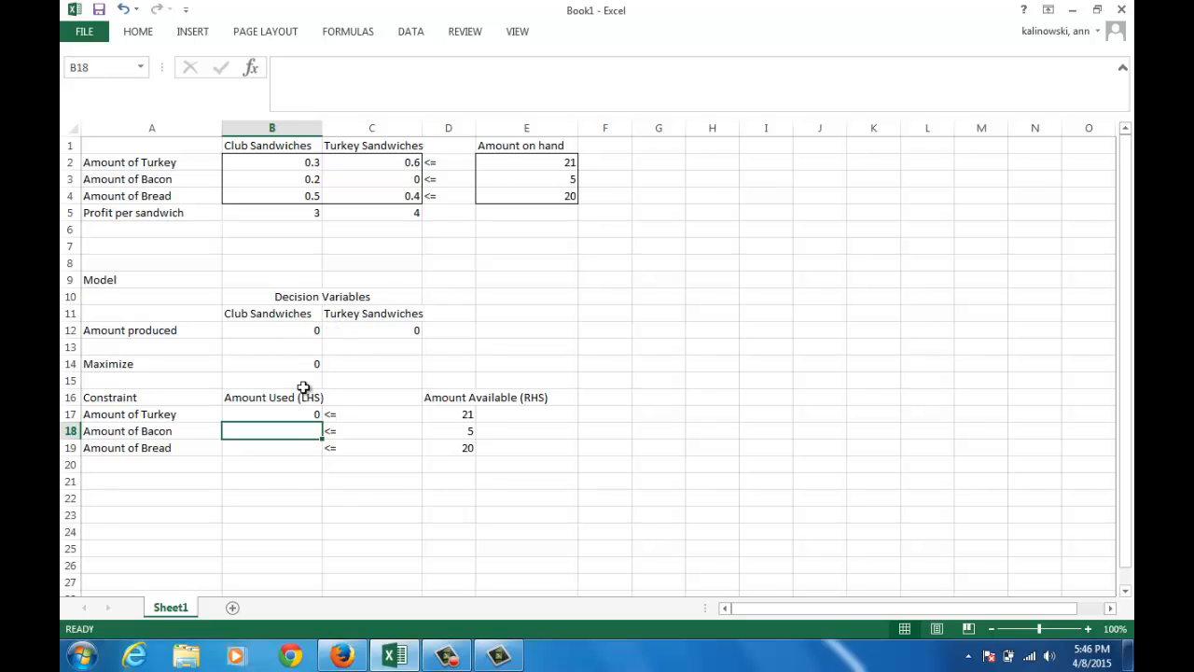
# Fill the B17 formula down to B19 for the bacon and bread amounts used
pyautogui.click(298, 414)
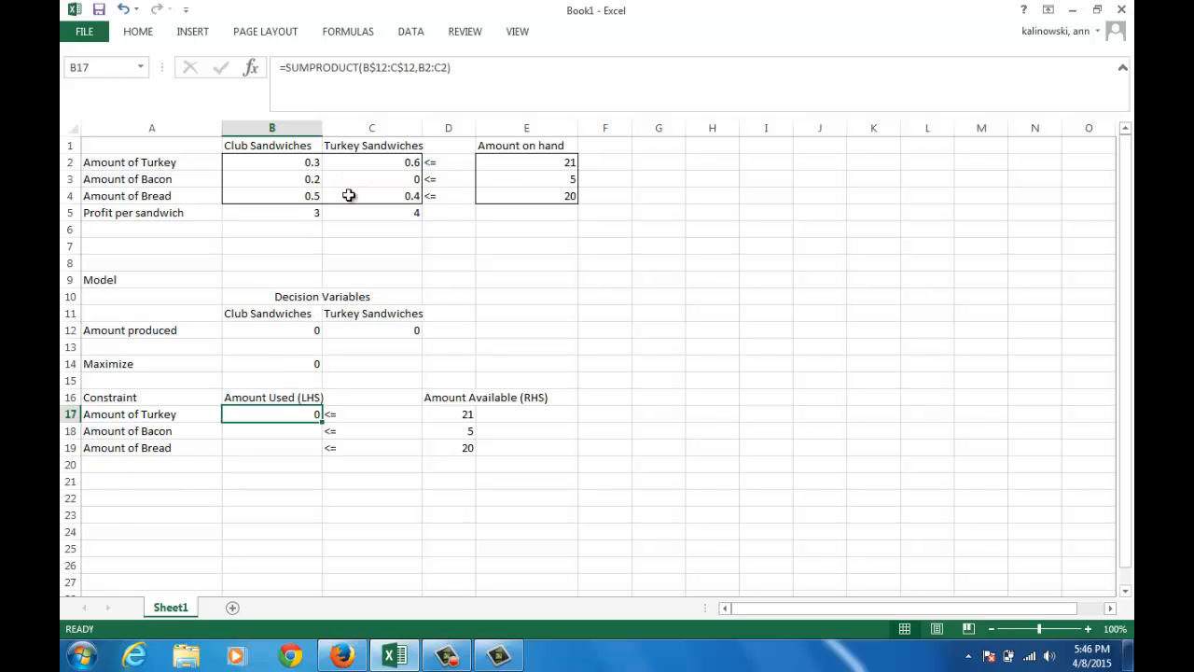
pyautogui.click(317, 428)
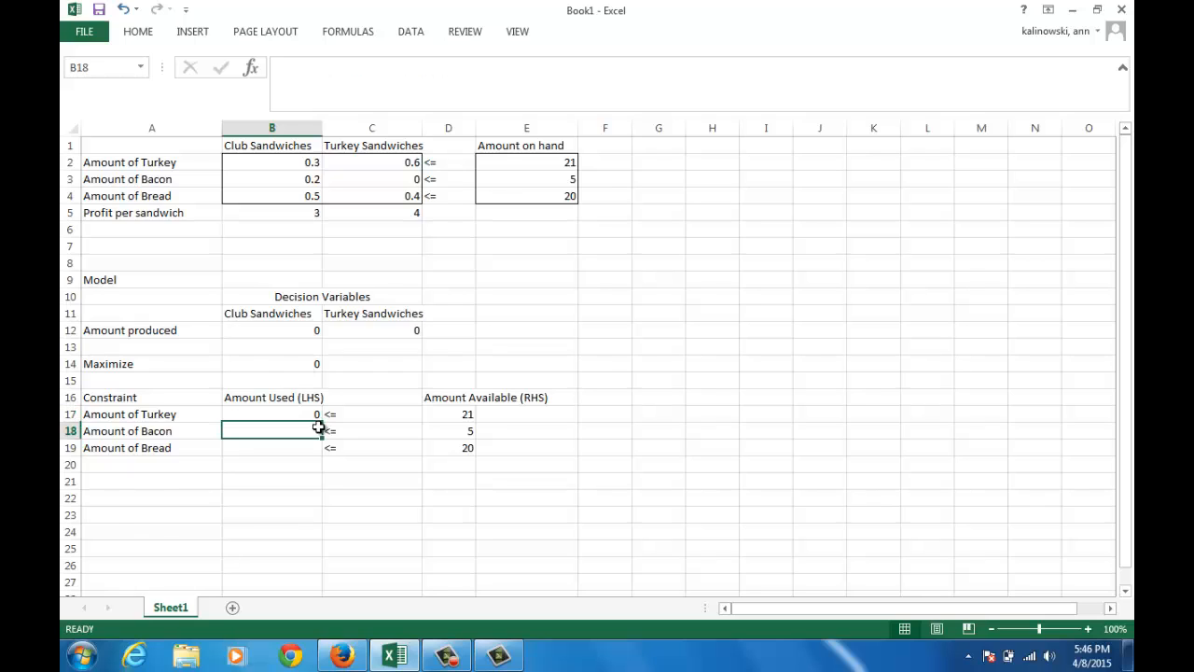
pyautogui.moveTo(319, 427)
pyautogui.mouseDown()
pyautogui.moveTo(317, 415)
pyautogui.moveTo(319, 449)
pyautogui.mouseUp()
pyautogui.click(318, 415)
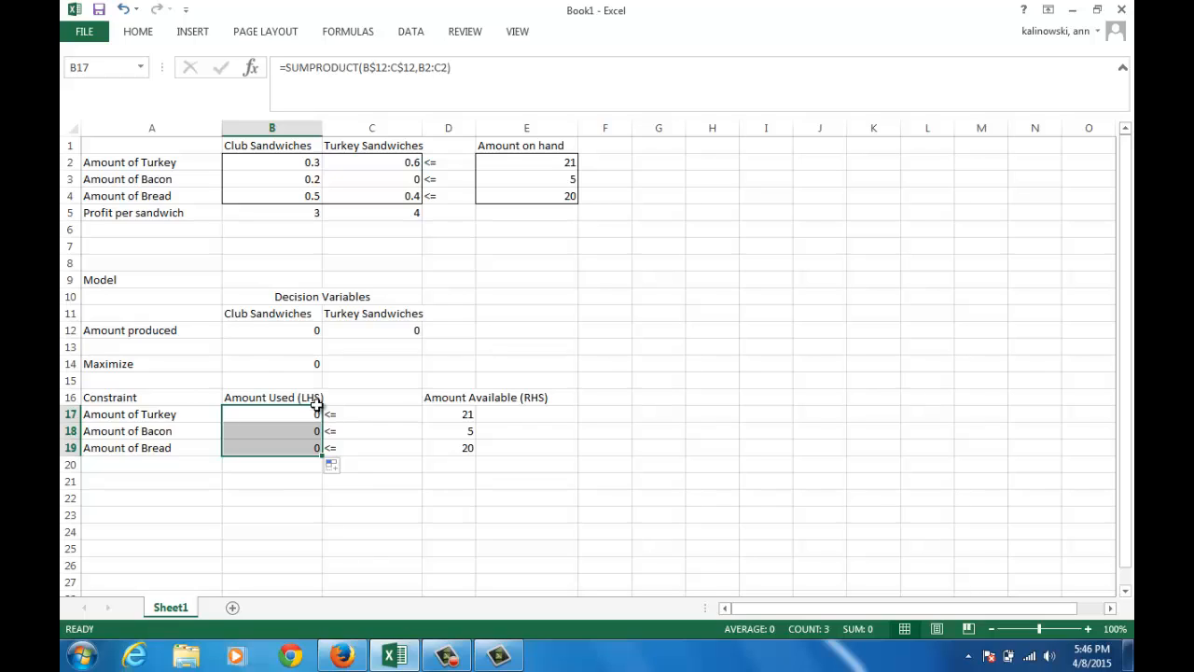
# Test the model formulas by entering 1 club sandwich in B12 and 2 turkey sandwiches in C12
pyautogui.click(312, 332)
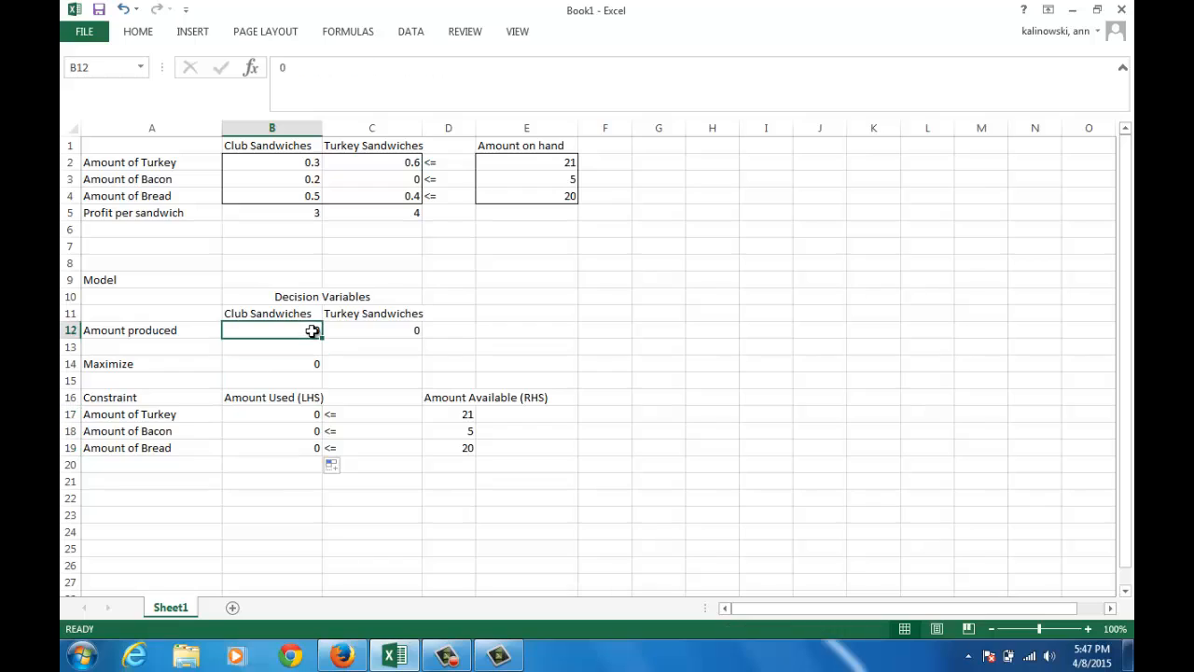
pyautogui.write('1')
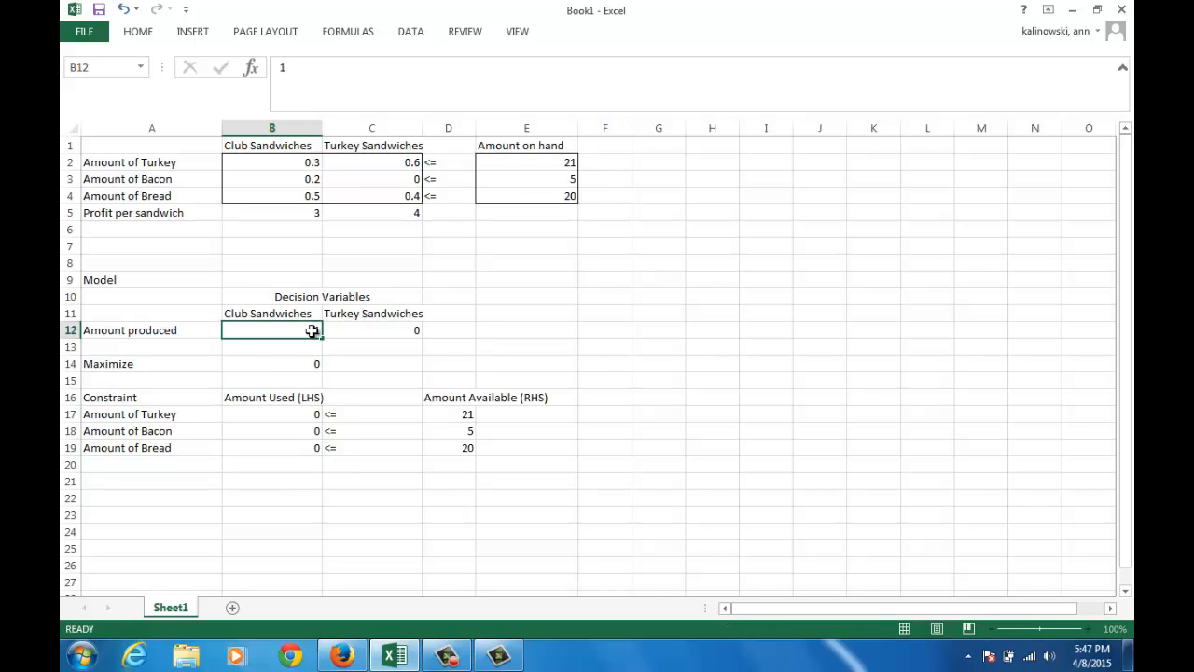
pyautogui.press('Tab')
pyautogui.write('2')
pyautogui.press('Return')
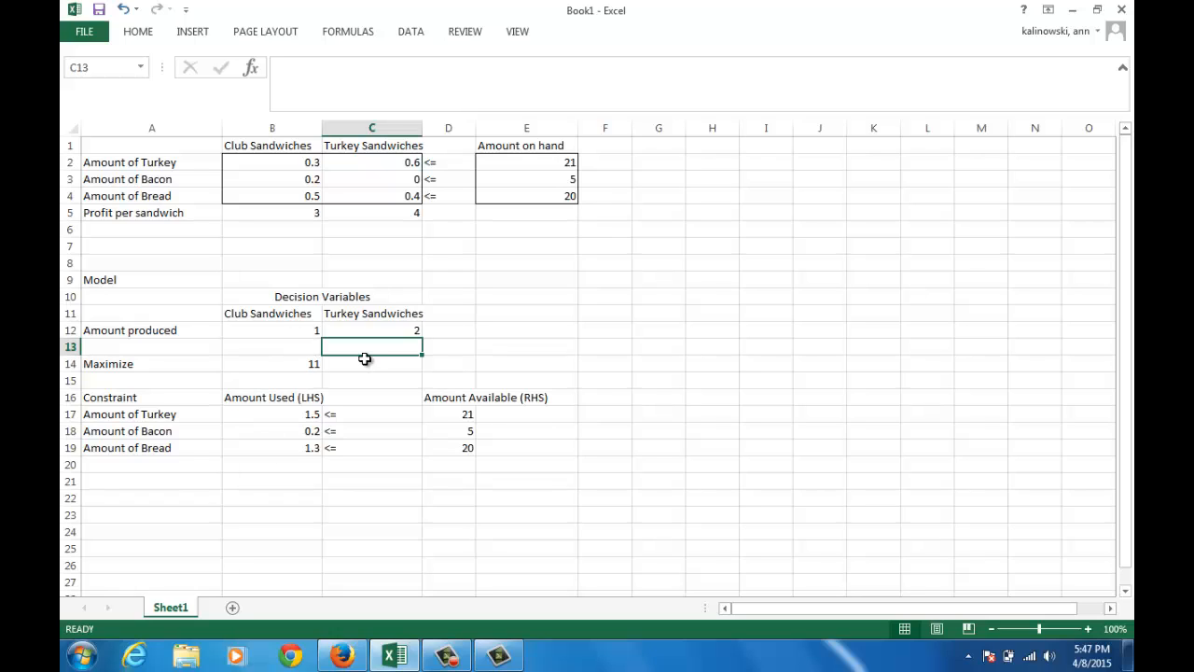
# Clear the trial turkey sandwich amount in C12 and set the club sandwich amount in B12 to 0
pyautogui.press('Up')
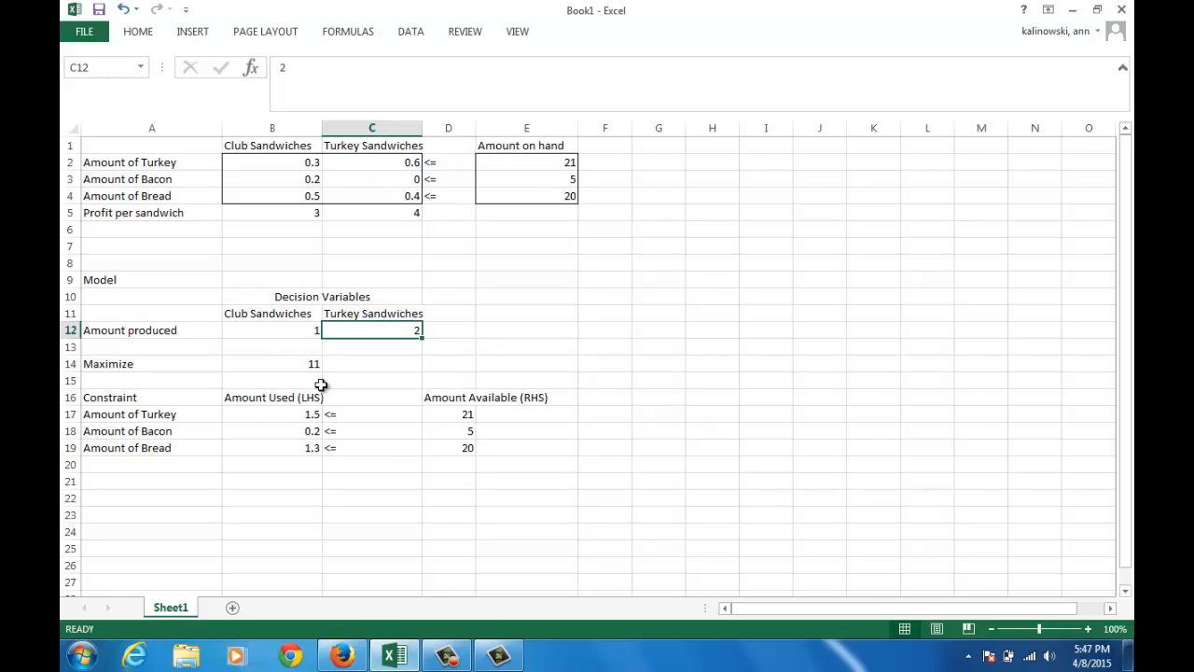
pyautogui.press('BackSpace')
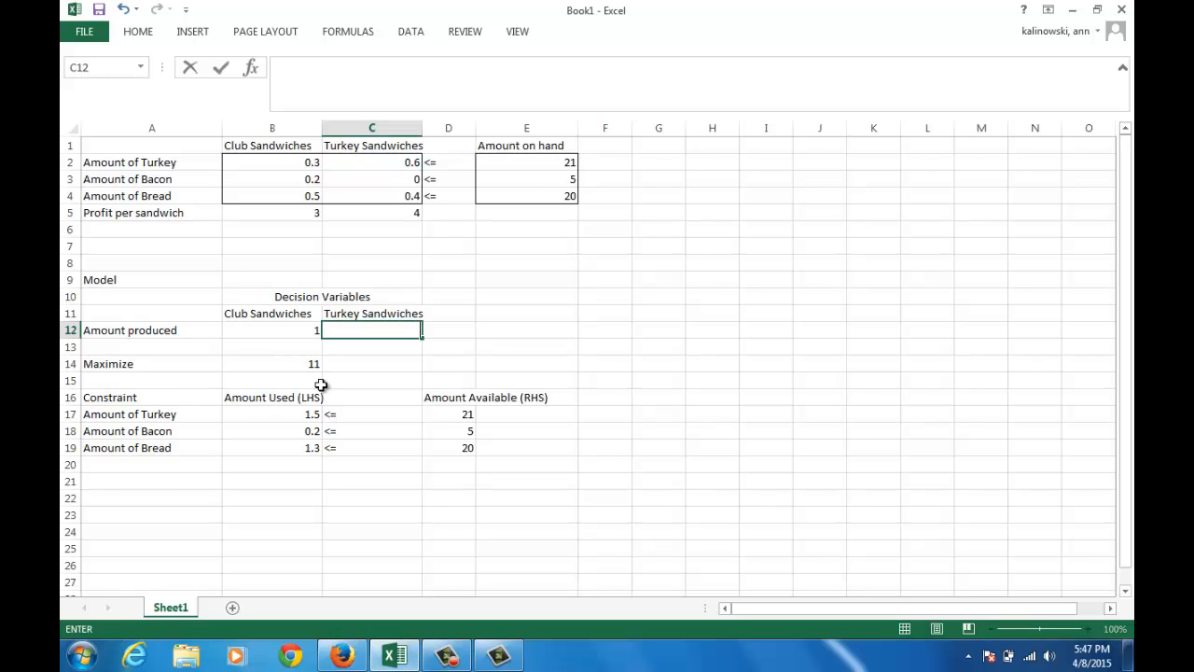
pyautogui.hotkey('ctrl', 'Return')
pyautogui.press('Left')
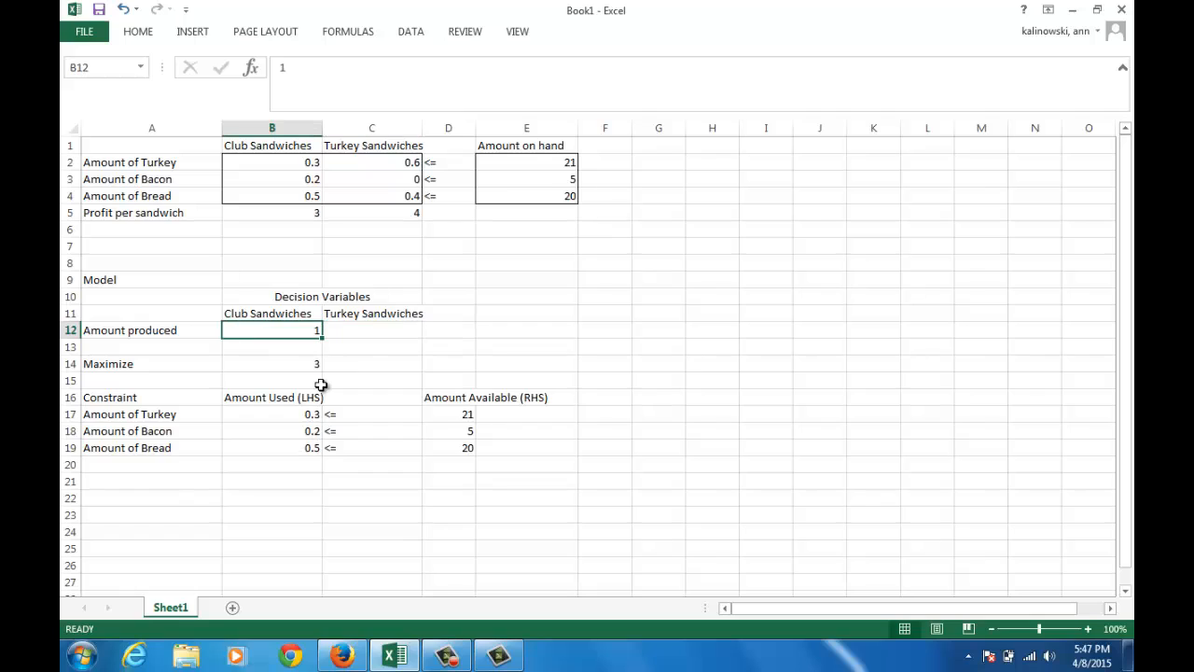
pyautogui.write('0')
pyautogui.press('Return')
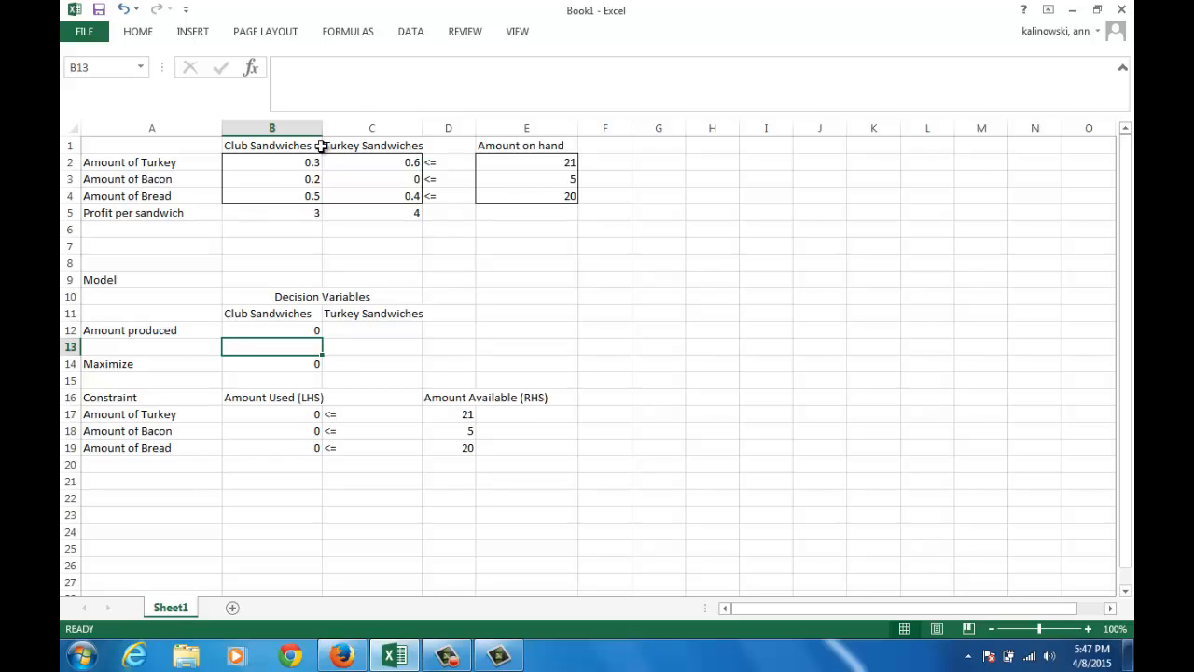
# Open Solver and set the objective to cell B14 with the Max option
pyautogui.click(413, 34)
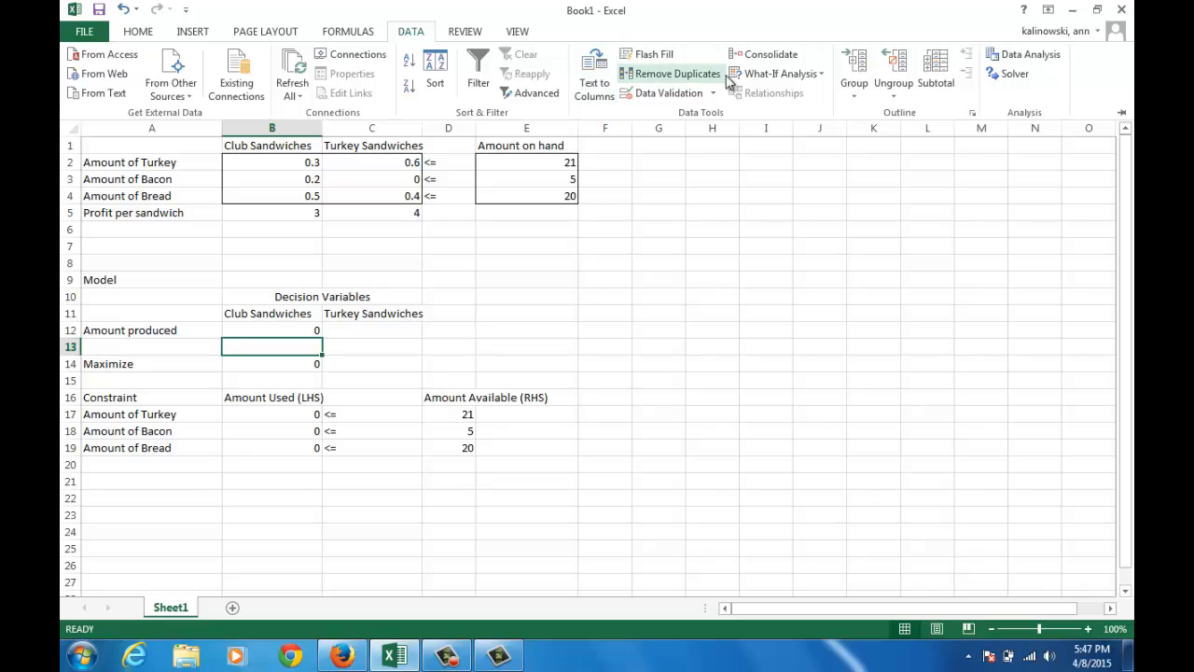
pyautogui.click(1010, 73)
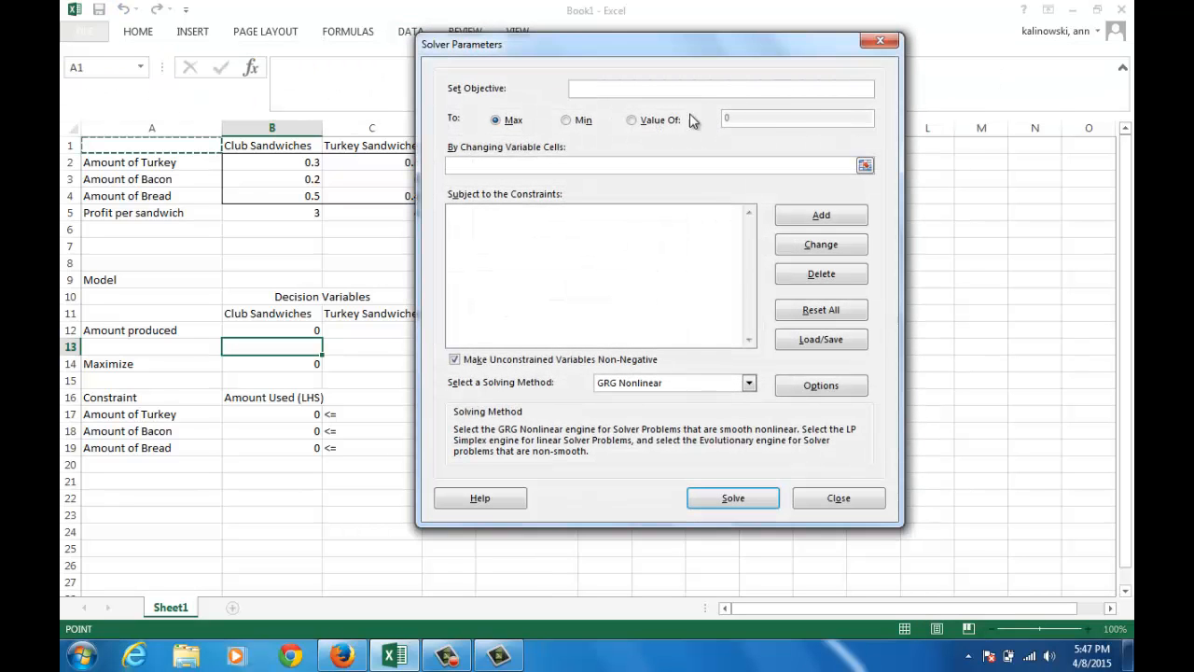
pyautogui.click(632, 92)
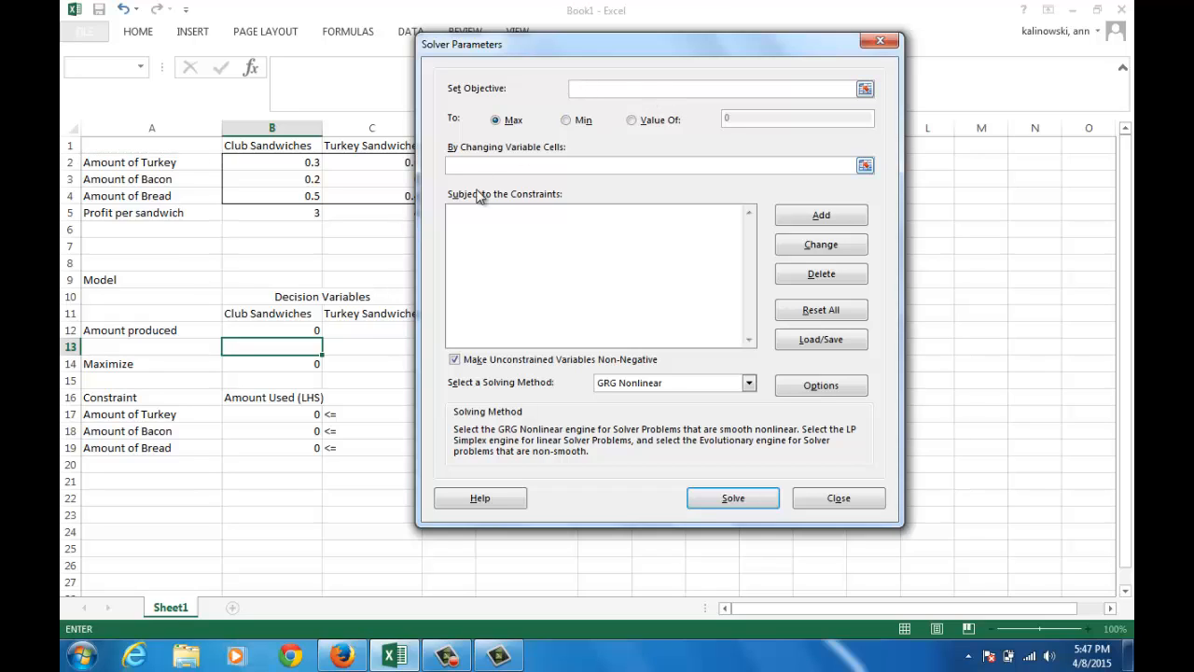
pyautogui.click(305, 366)
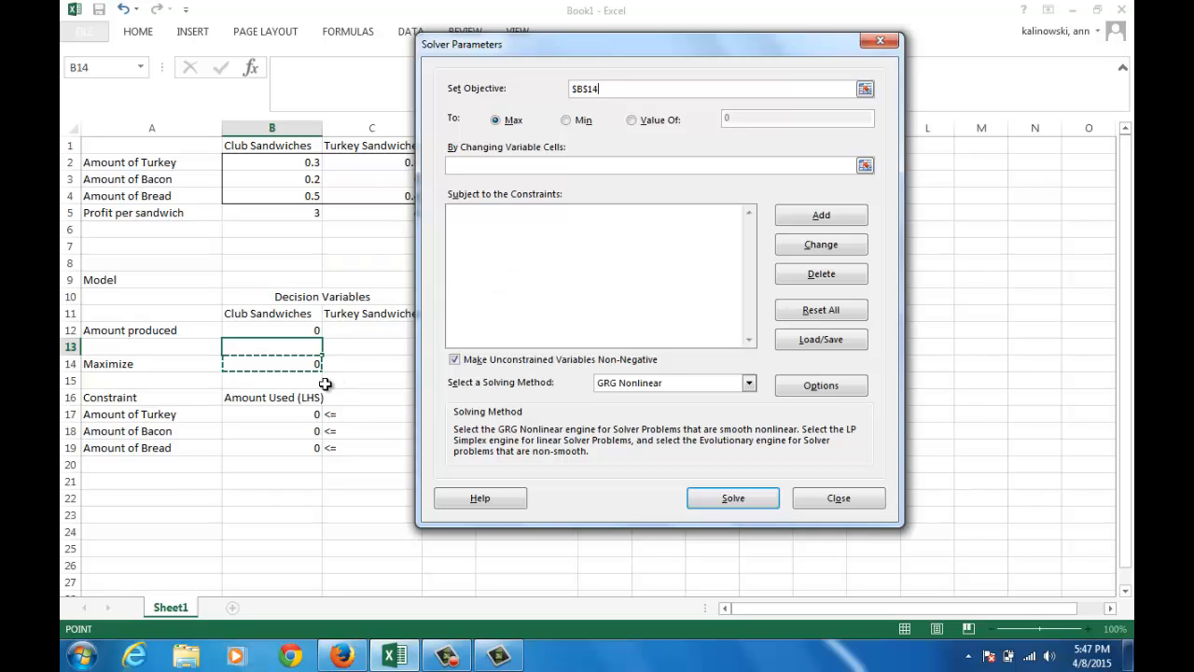
pyautogui.click(503, 127)
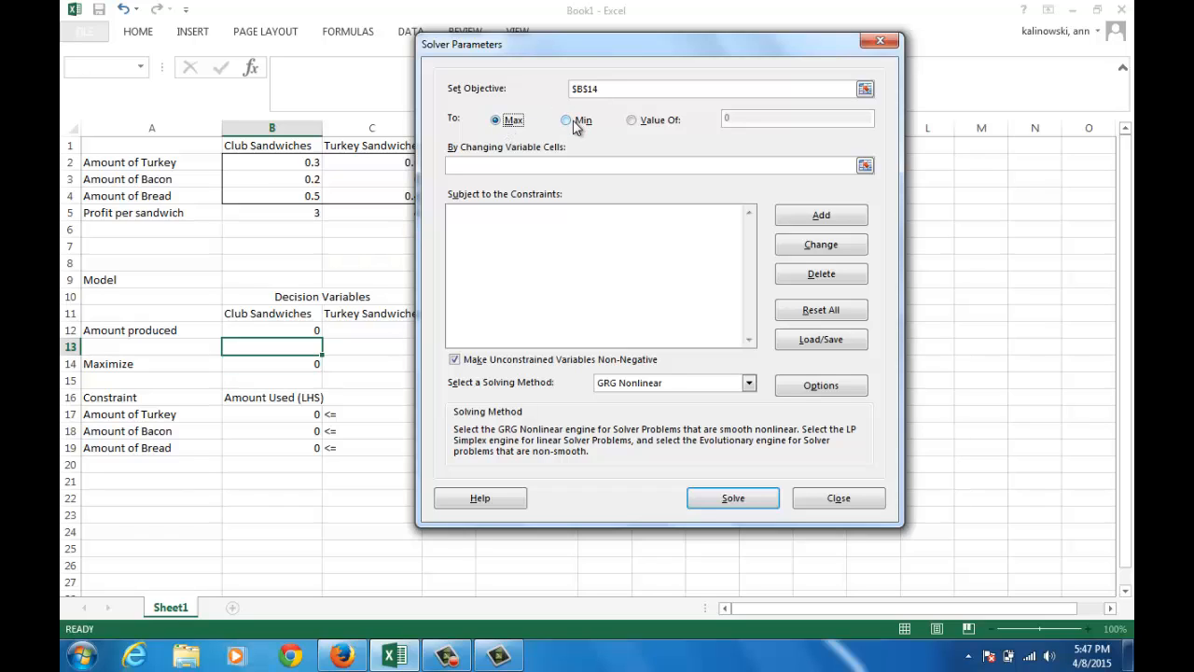
# Set Solver's changing variable cells to $B$12:$C$12 and close the Solver parameters
pyautogui.click(518, 165)
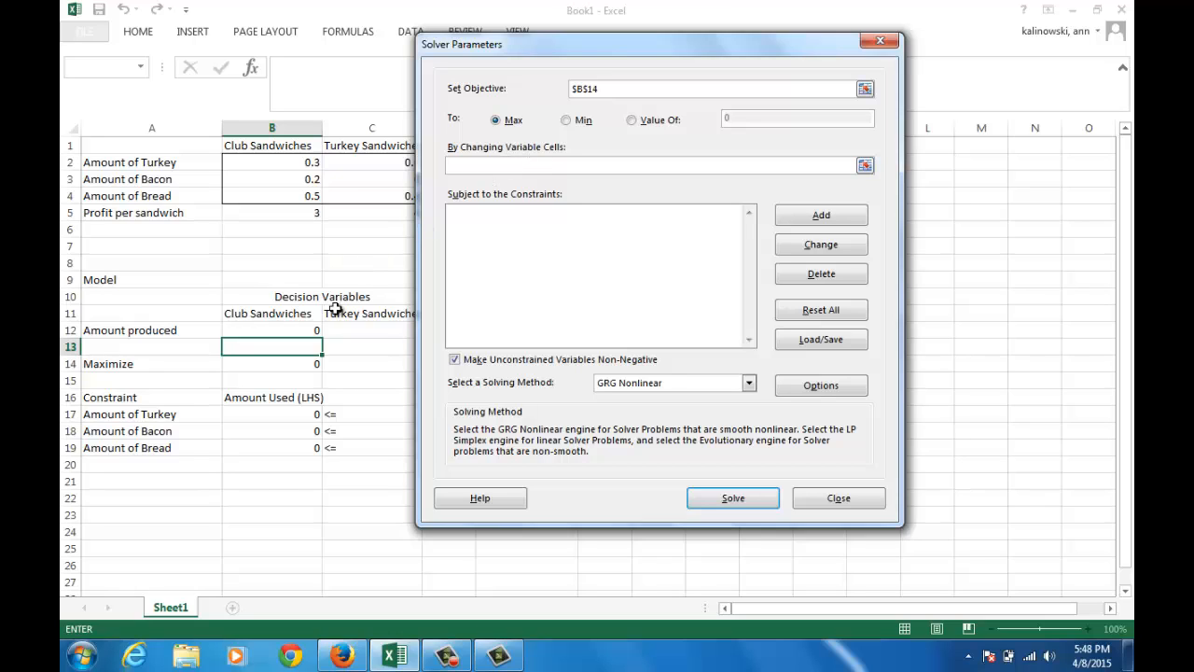
pyautogui.moveTo(315, 332); pyautogui.dragTo(334, 329)
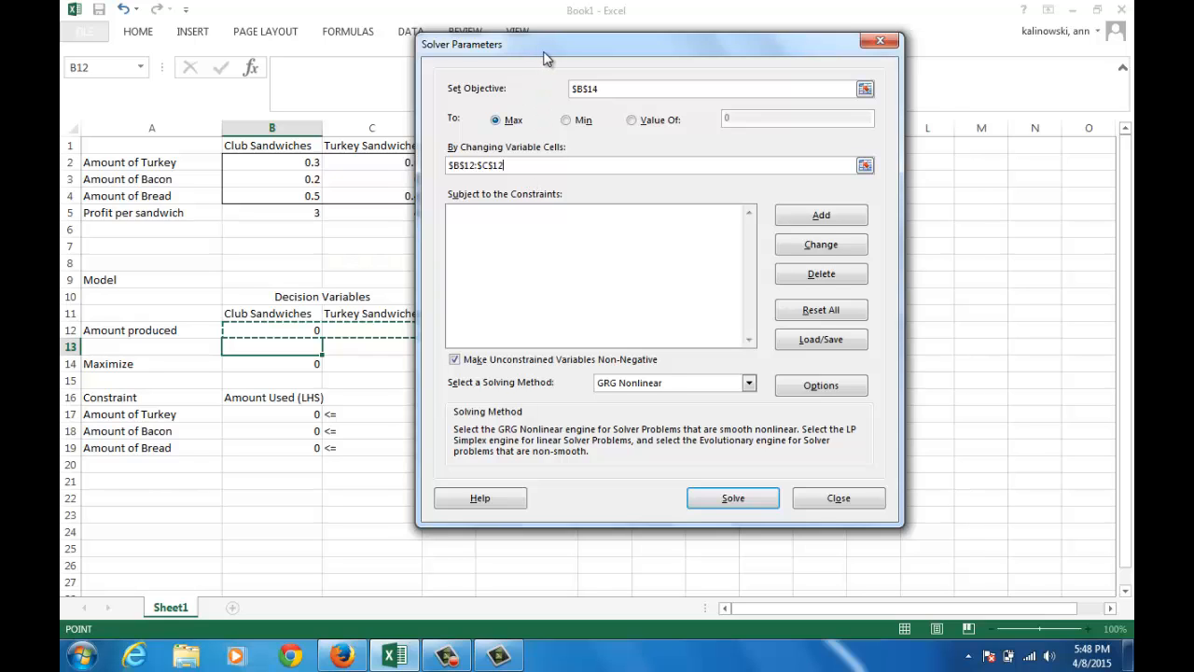
pyautogui.moveTo(546, 57); pyautogui.dragTo(581, 65)
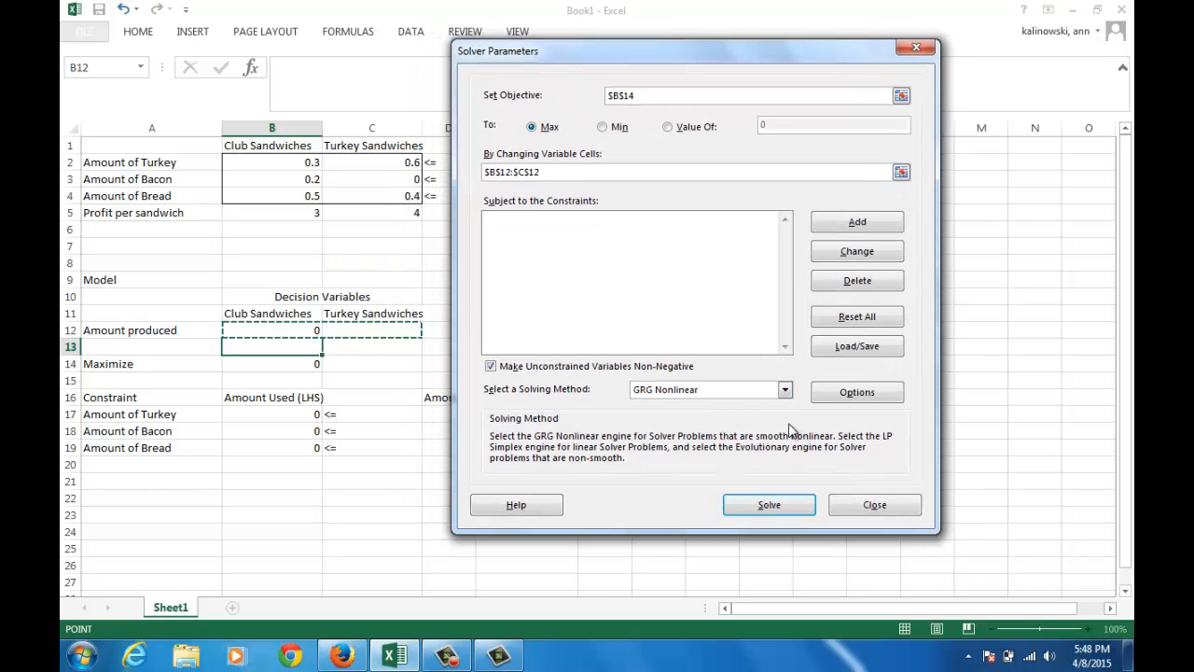
pyautogui.click(867, 505)
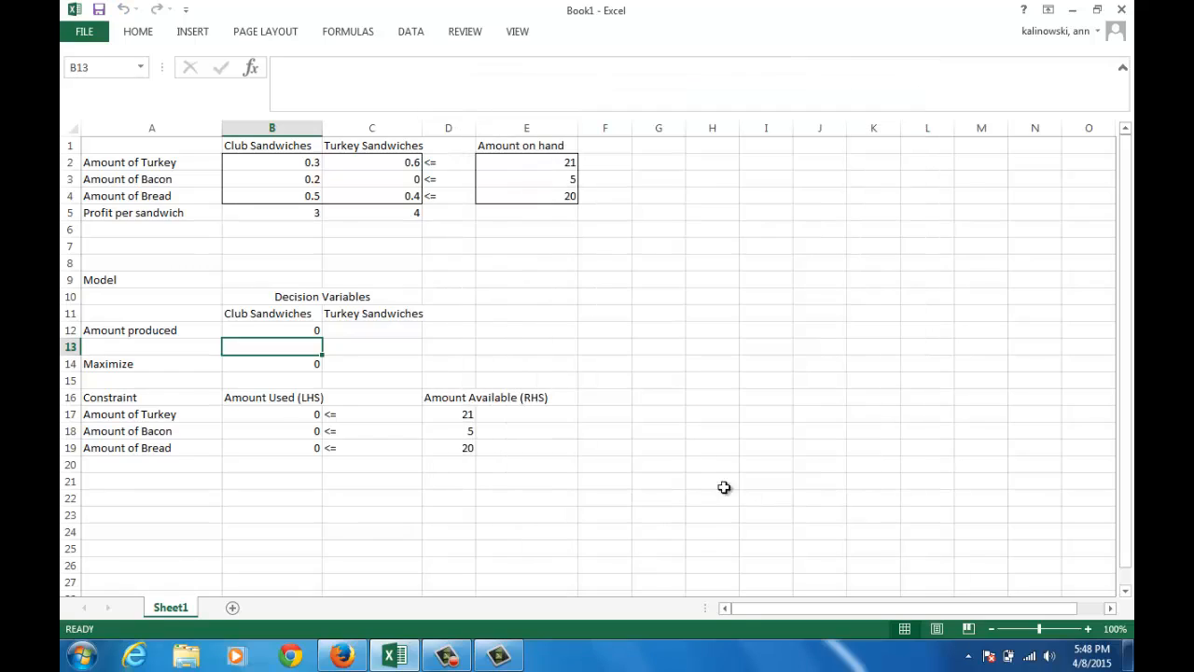
# Enter 0 as the amount of turkey sandwiches produced in C12
pyautogui.click(405, 334)
pyautogui.write('0')
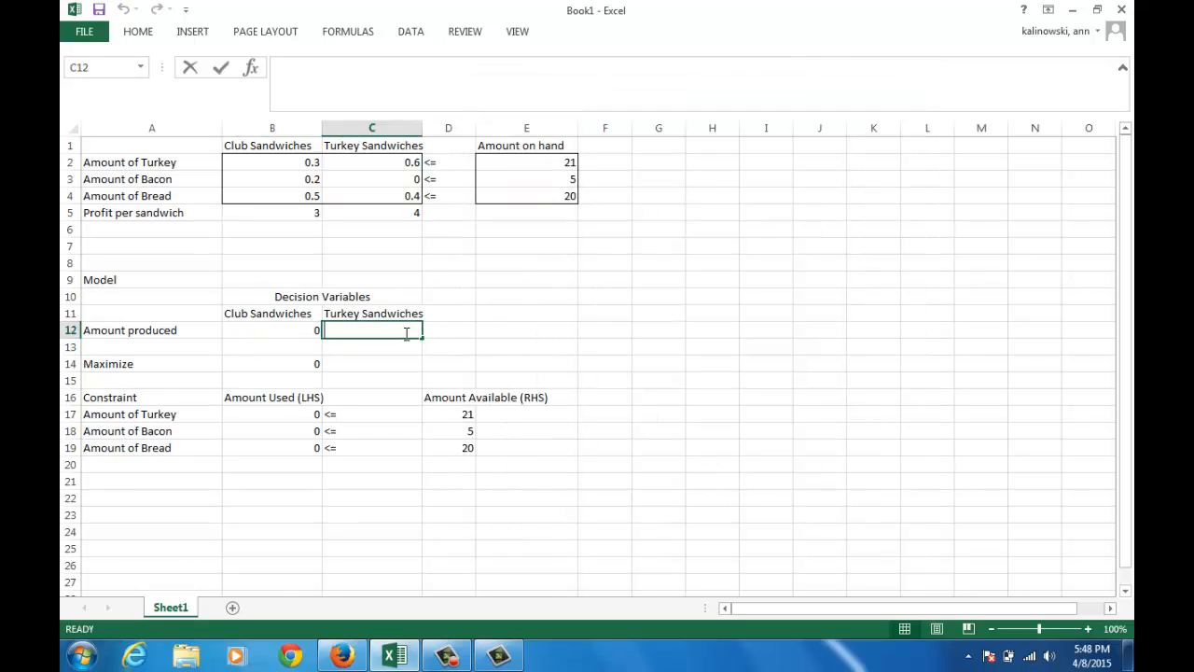
pyautogui.click(403, 411)
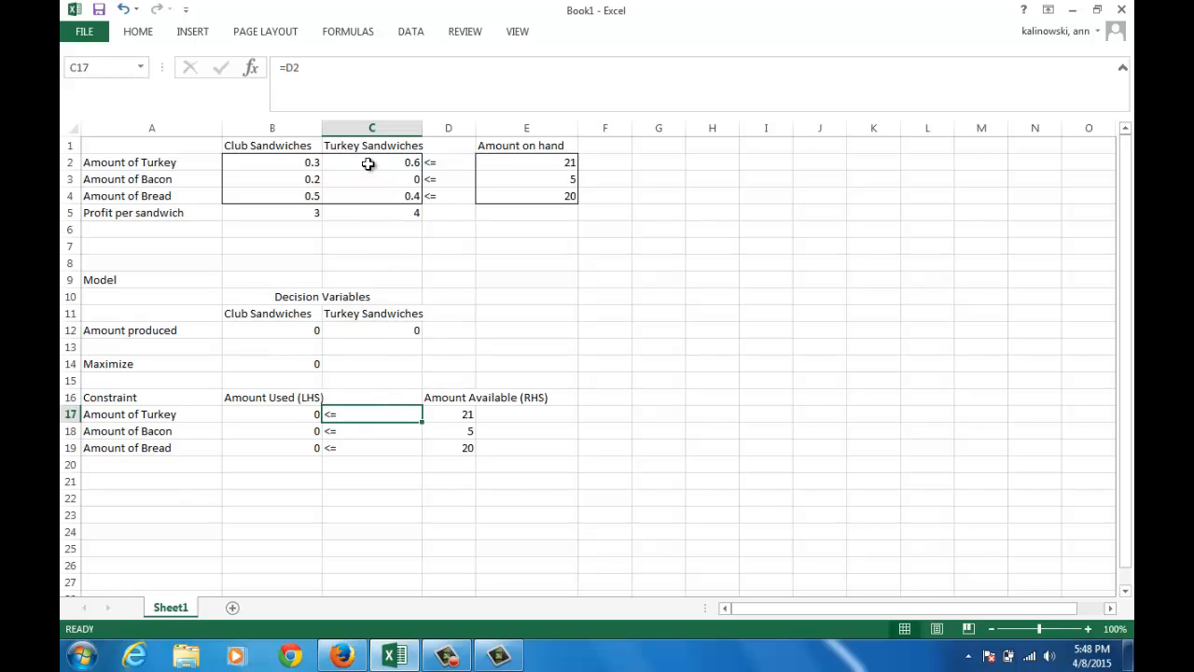
# Reopen Solver and add the constraint that $B$17:$B$19 is <= $D$17:$D$19
pyautogui.click(411, 32)
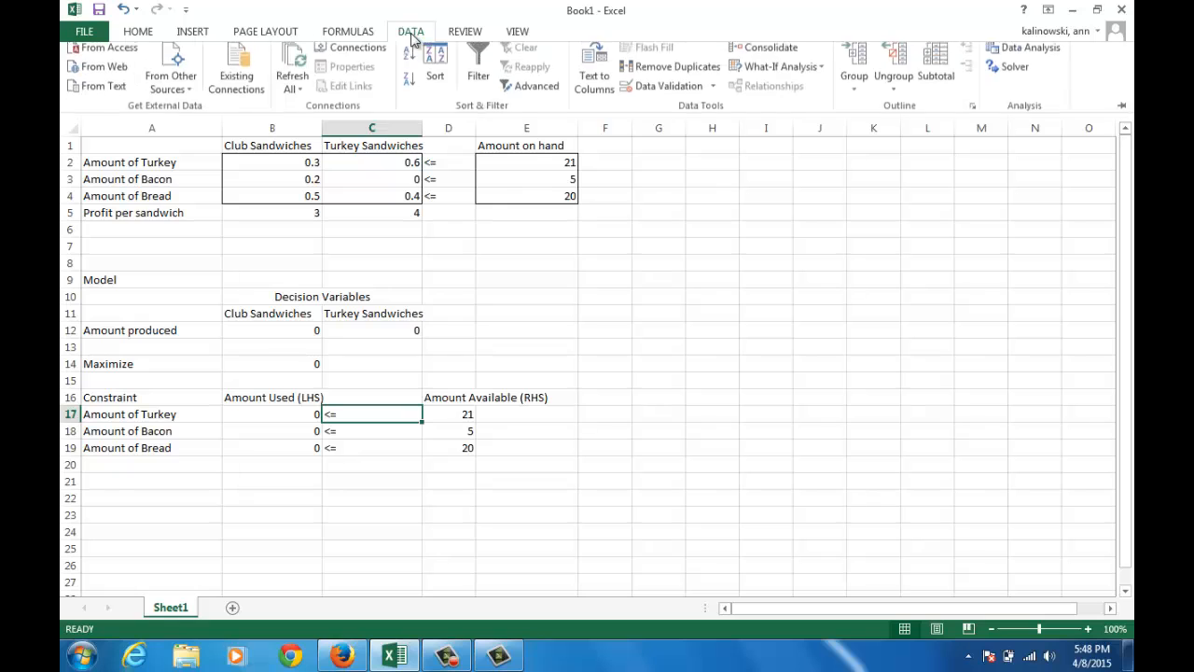
pyautogui.click(1007, 74)
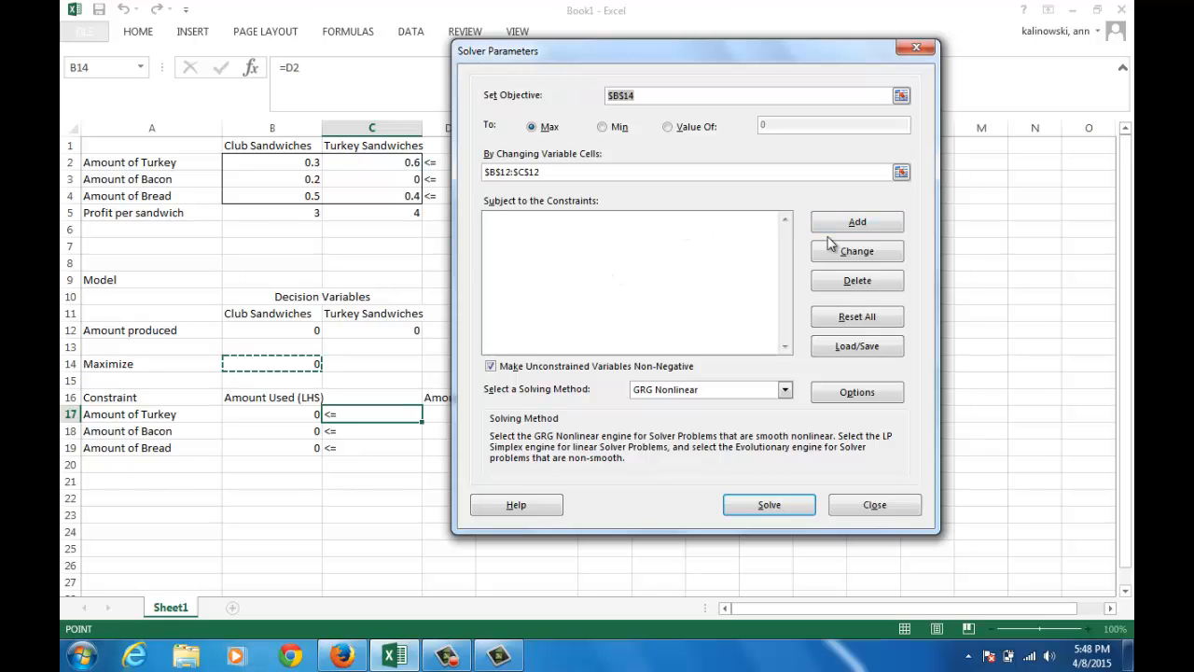
pyautogui.click(857, 226)
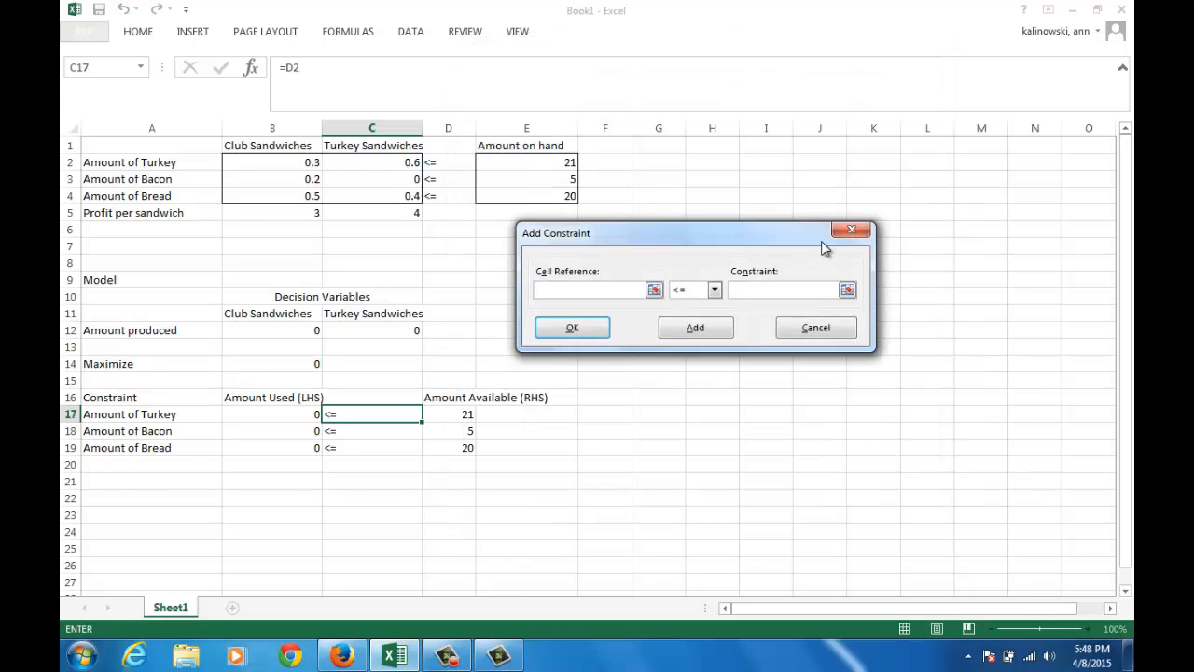
pyautogui.click(291, 413)
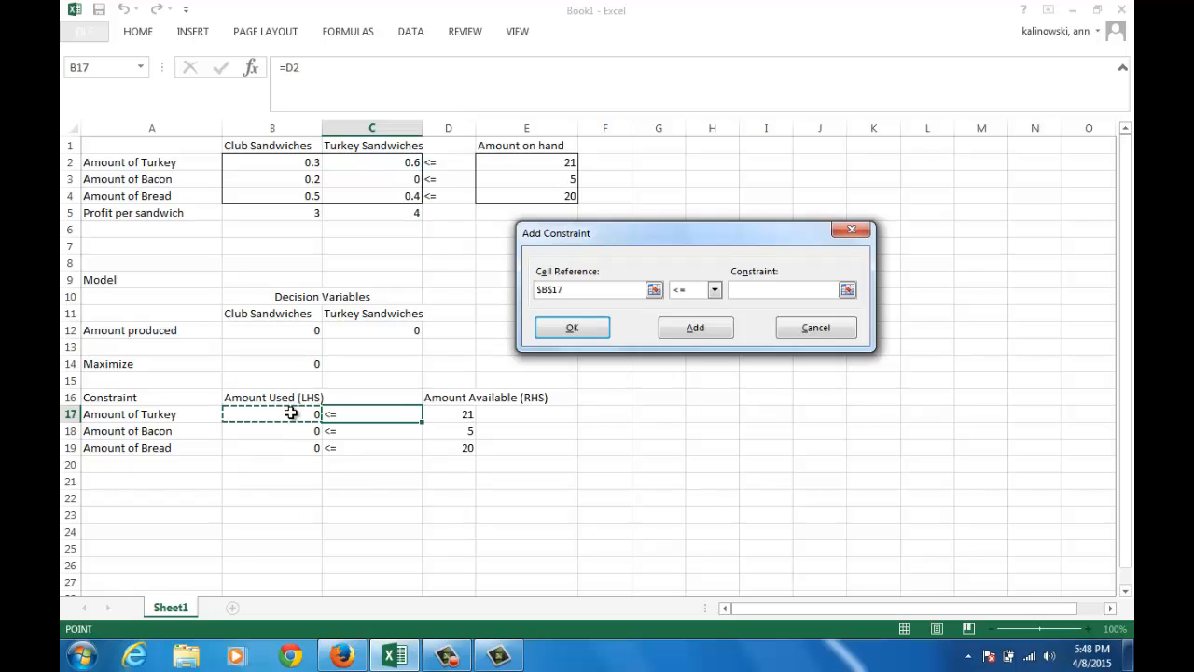
pyautogui.moveTo(291, 413); pyautogui.dragTo(289, 440)
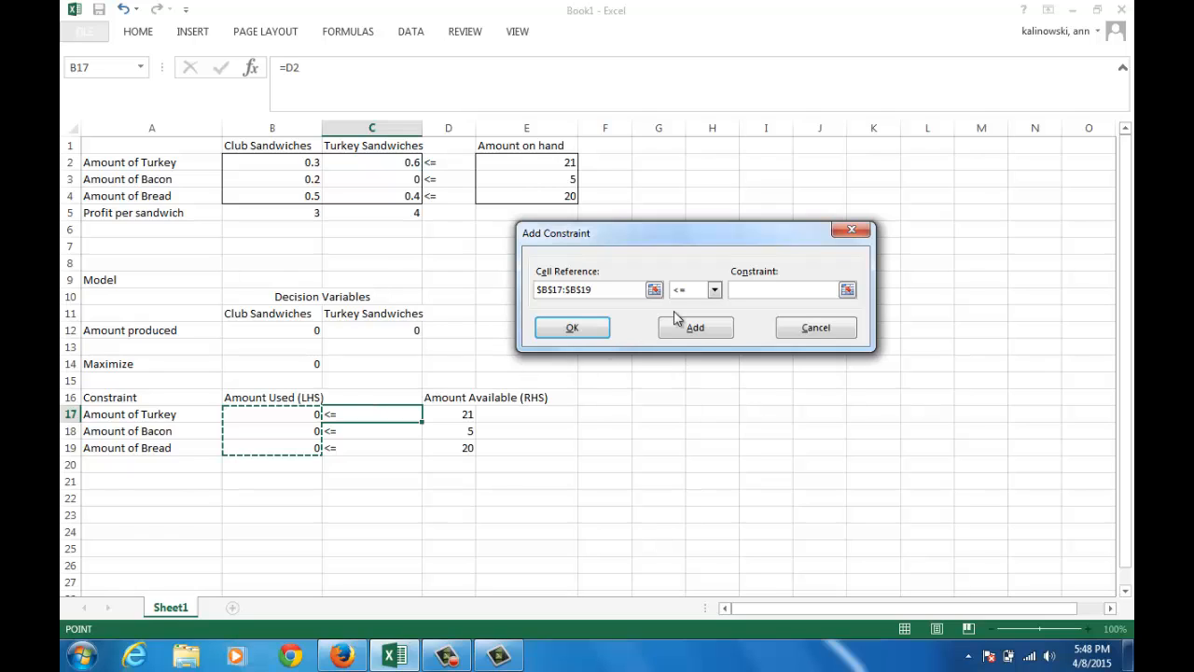
pyautogui.click(714, 291)
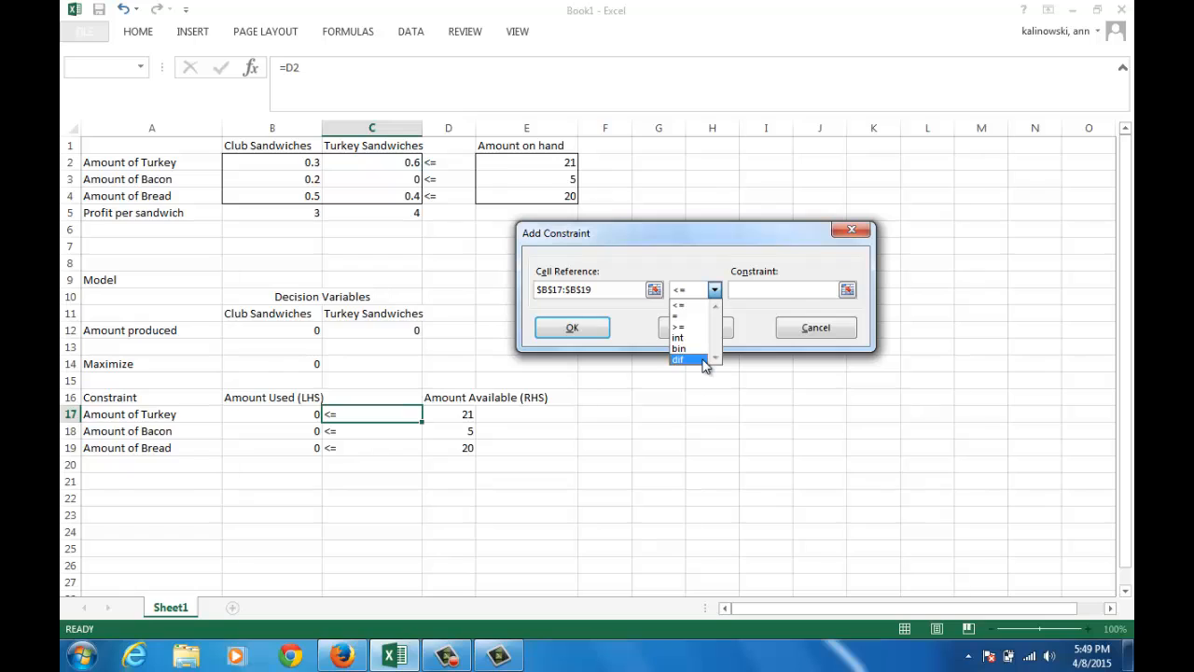
pyautogui.click(705, 307)
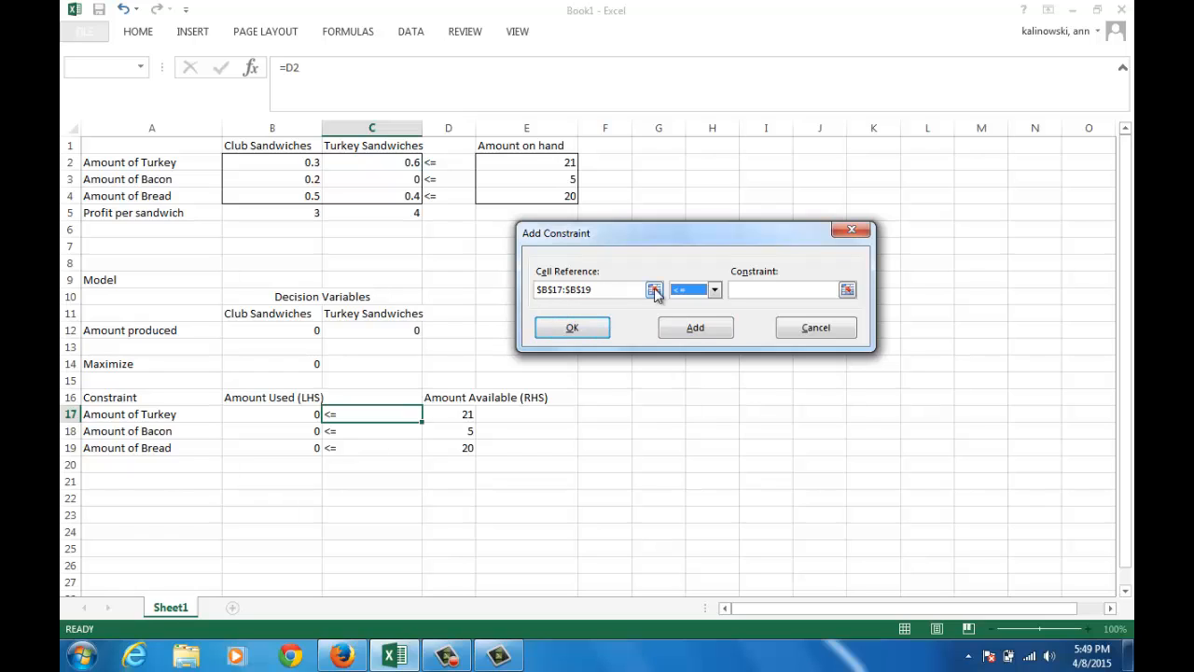
pyautogui.click(752, 290)
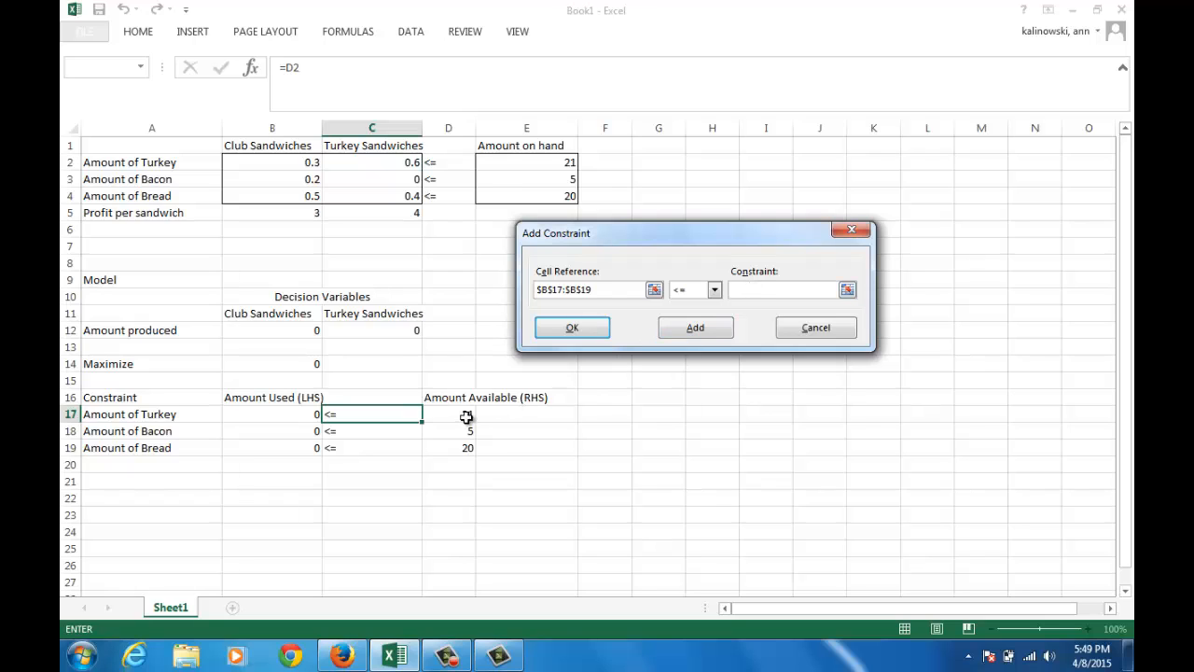
pyautogui.moveTo(467, 416); pyautogui.dragTo(467, 443)
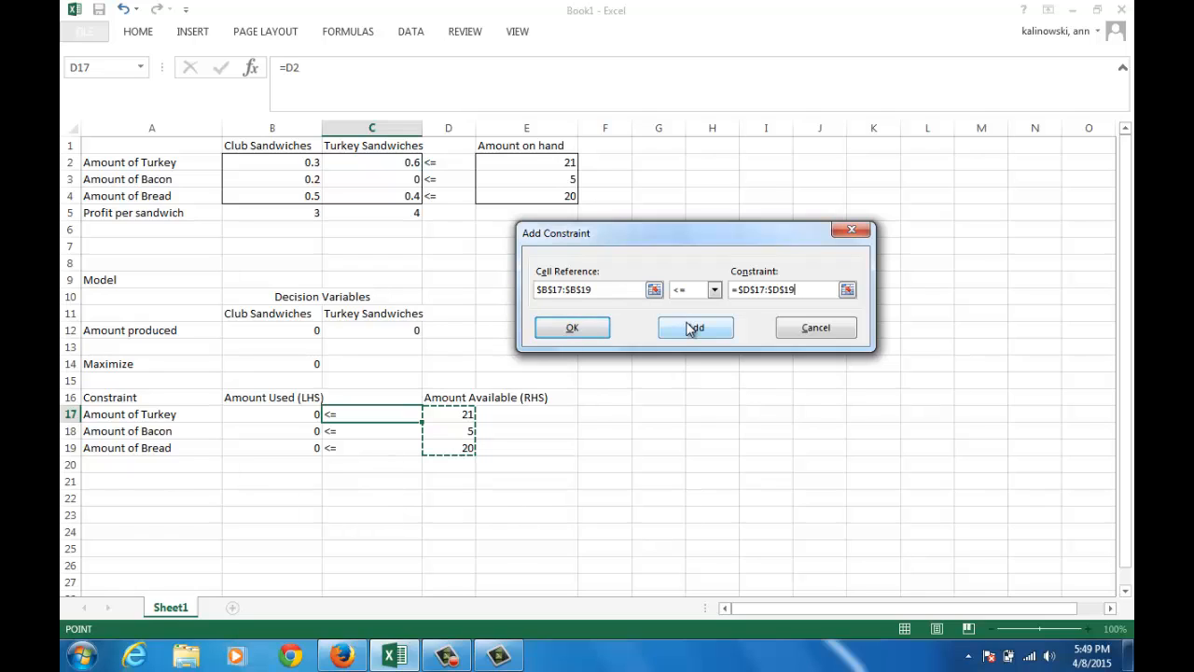
pyautogui.click(596, 330)
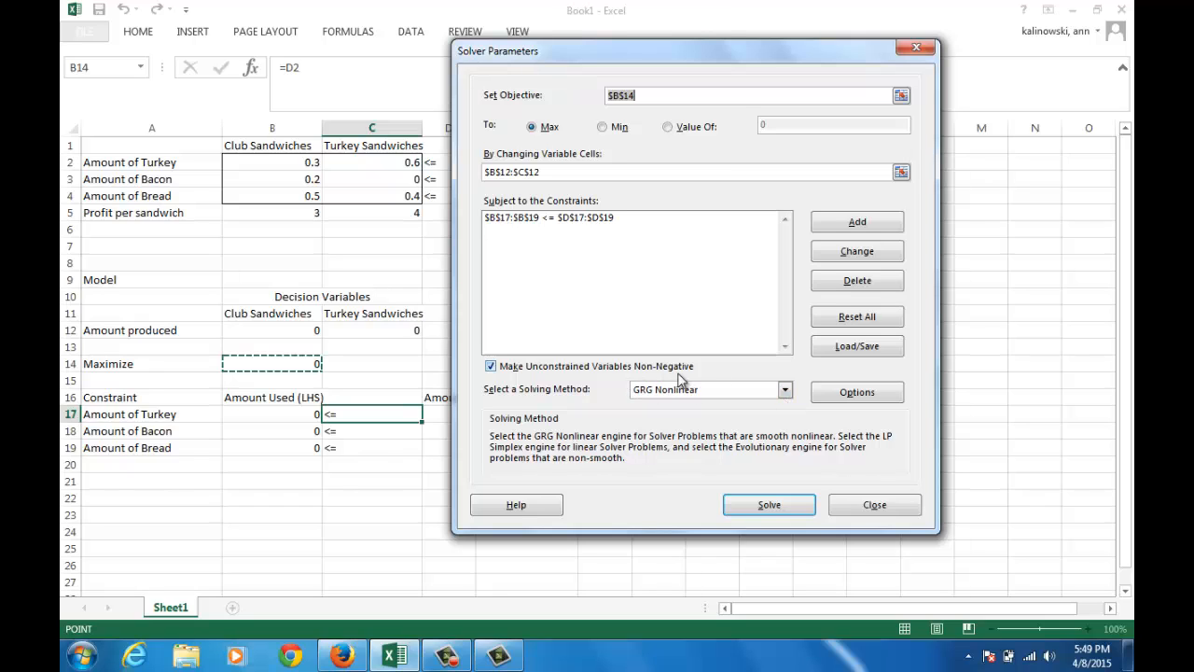
# Choose Simplex LP as the solving method and solve the model
pyautogui.click(784, 390)
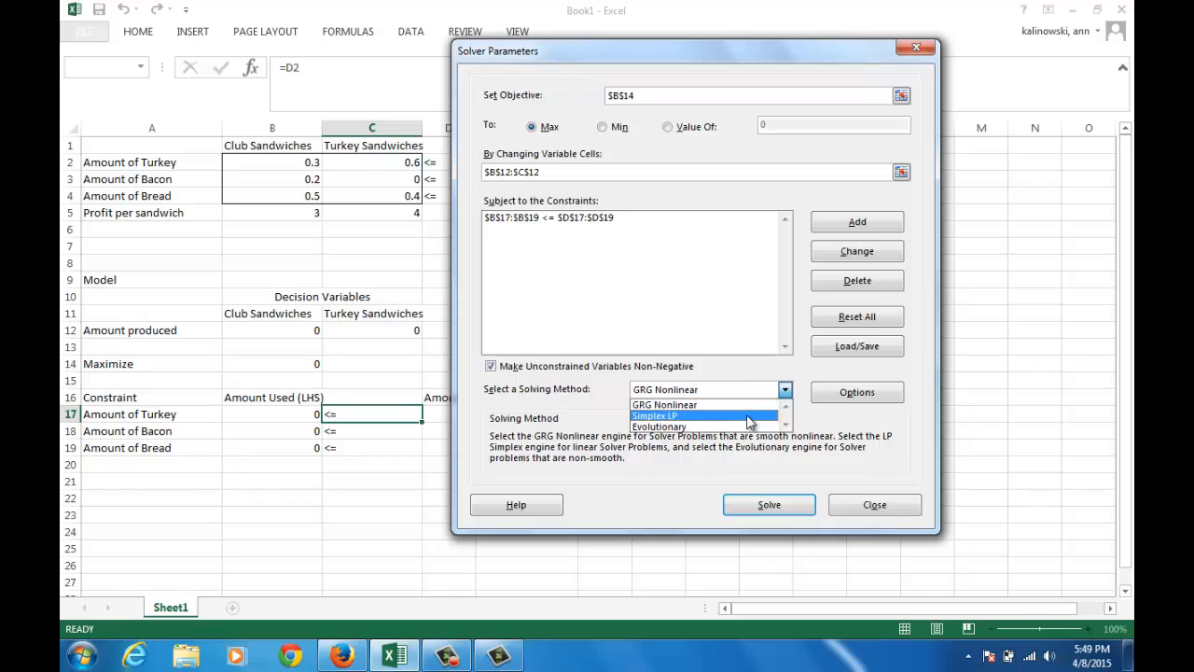
pyautogui.click(748, 417)
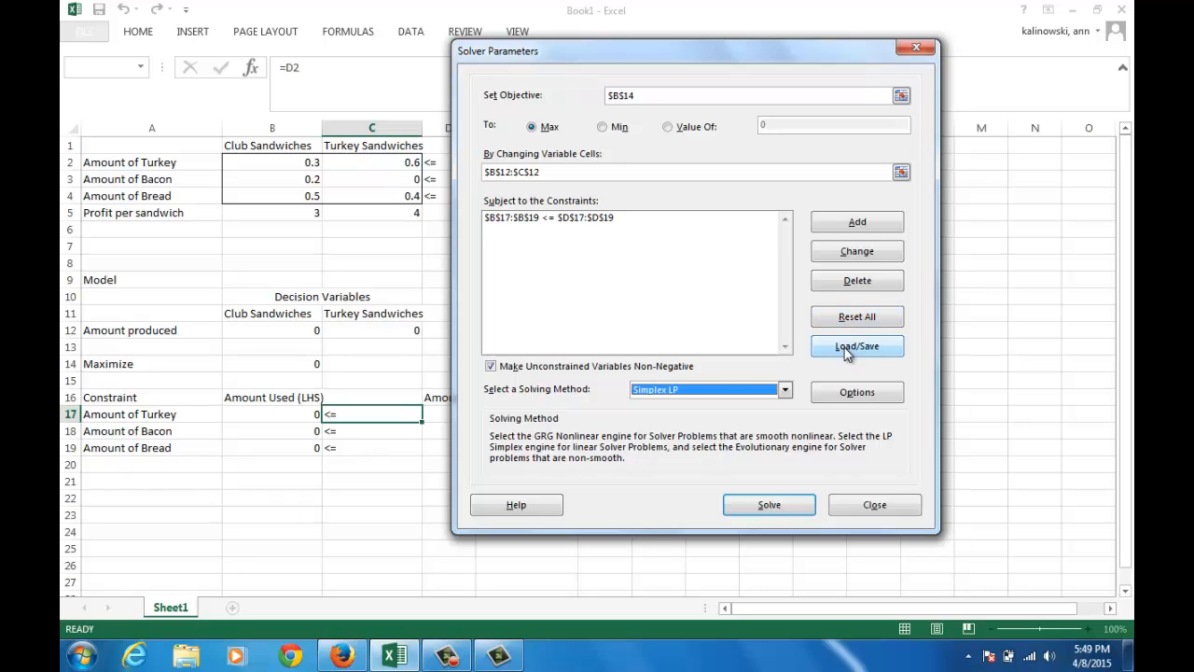
pyautogui.click(770, 508)
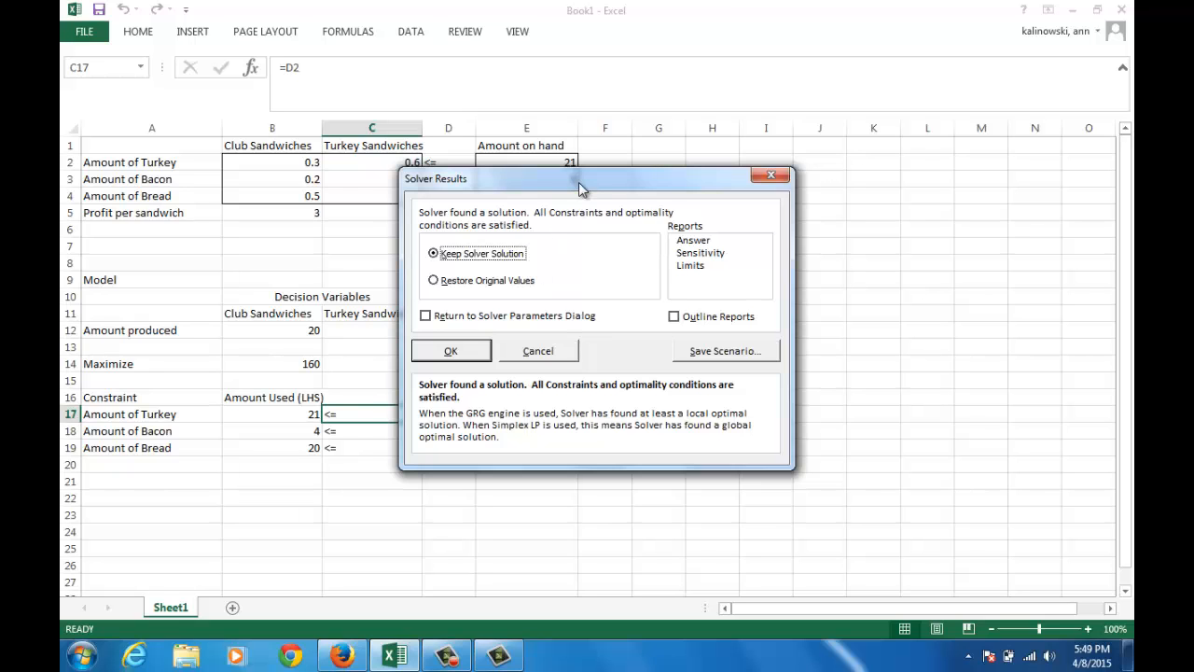
# Keep the Solver solution and generate the Answer, Sensitivity and Limits reports
pyautogui.moveTo(579, 184); pyautogui.dragTo(724, 192)
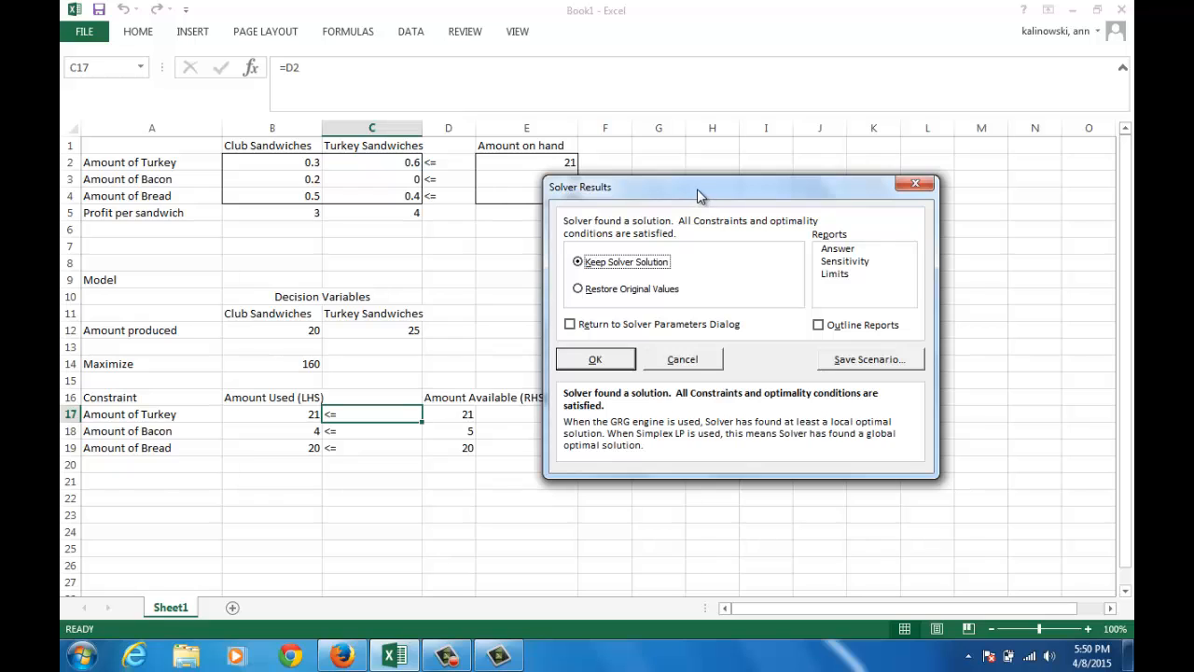
pyautogui.moveTo(702, 194); pyautogui.dragTo(639, 192)
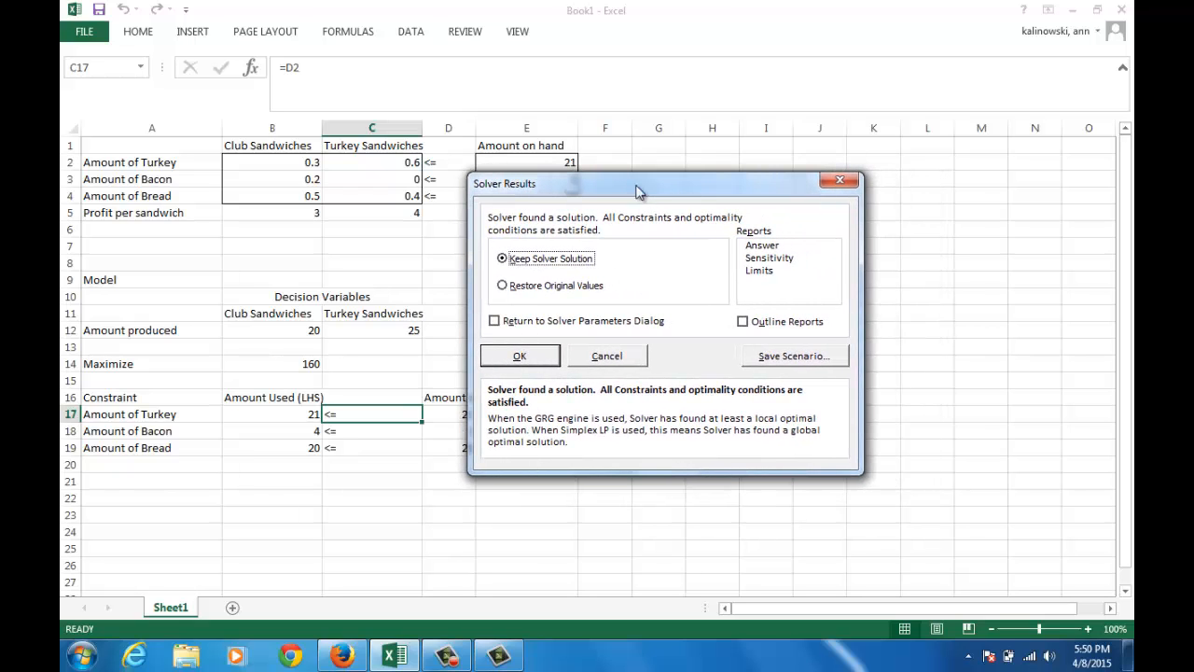
pyautogui.click(758, 246)
pyautogui.click(754, 258)
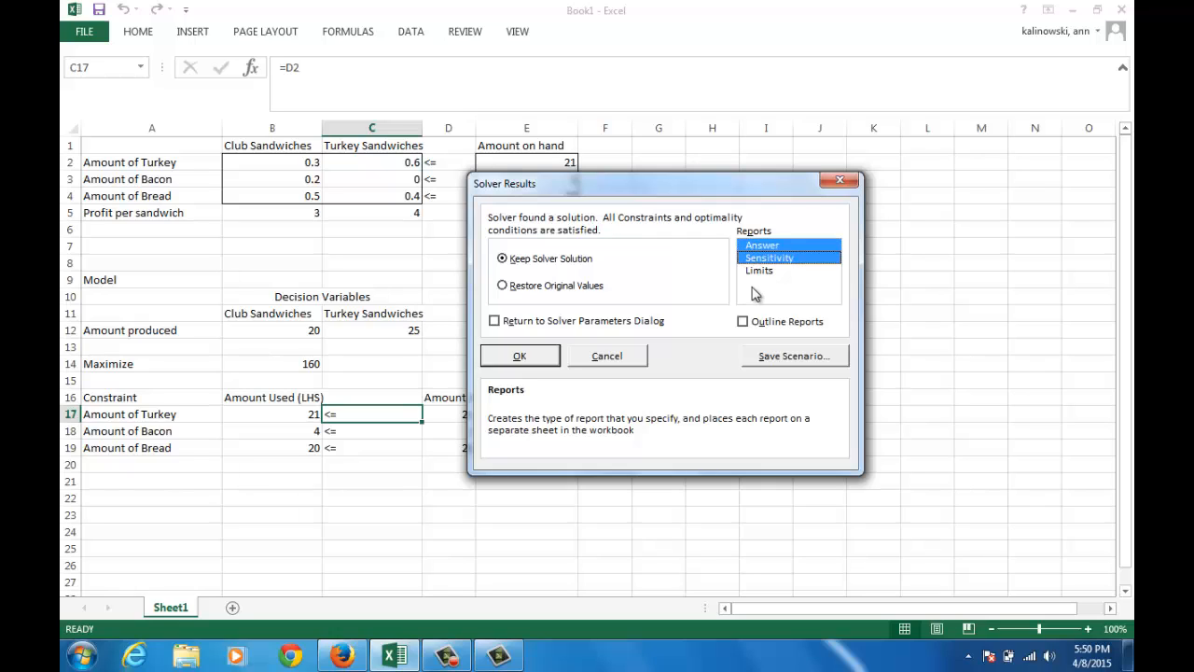
pyautogui.click(756, 271)
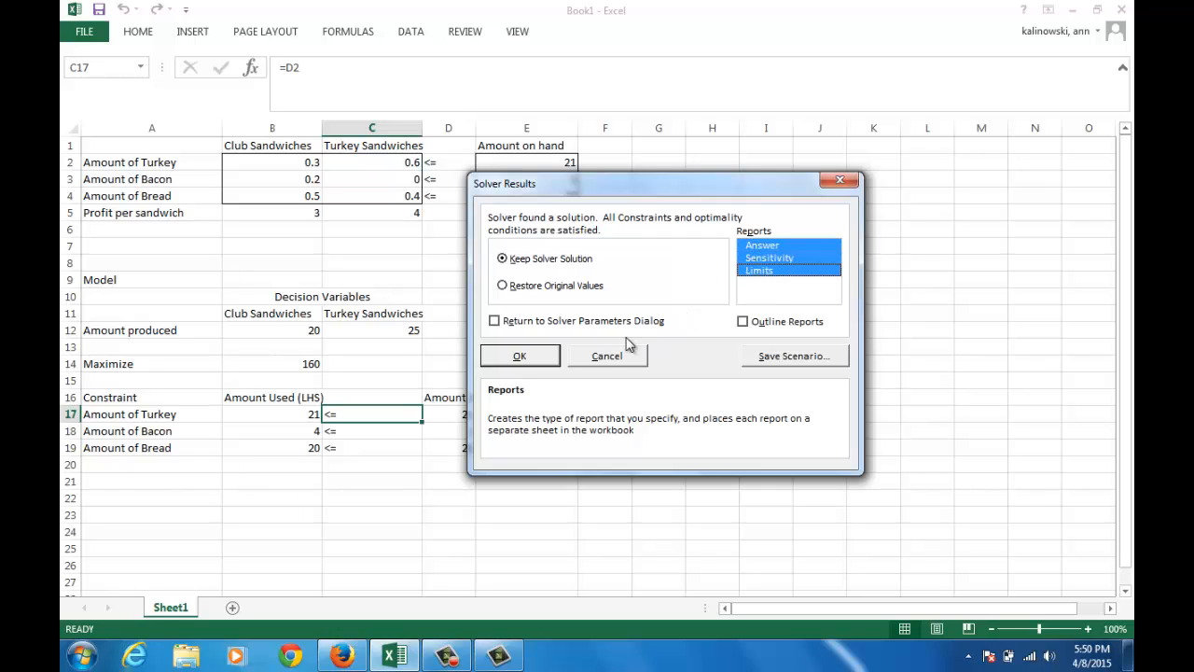
pyautogui.click(548, 356)
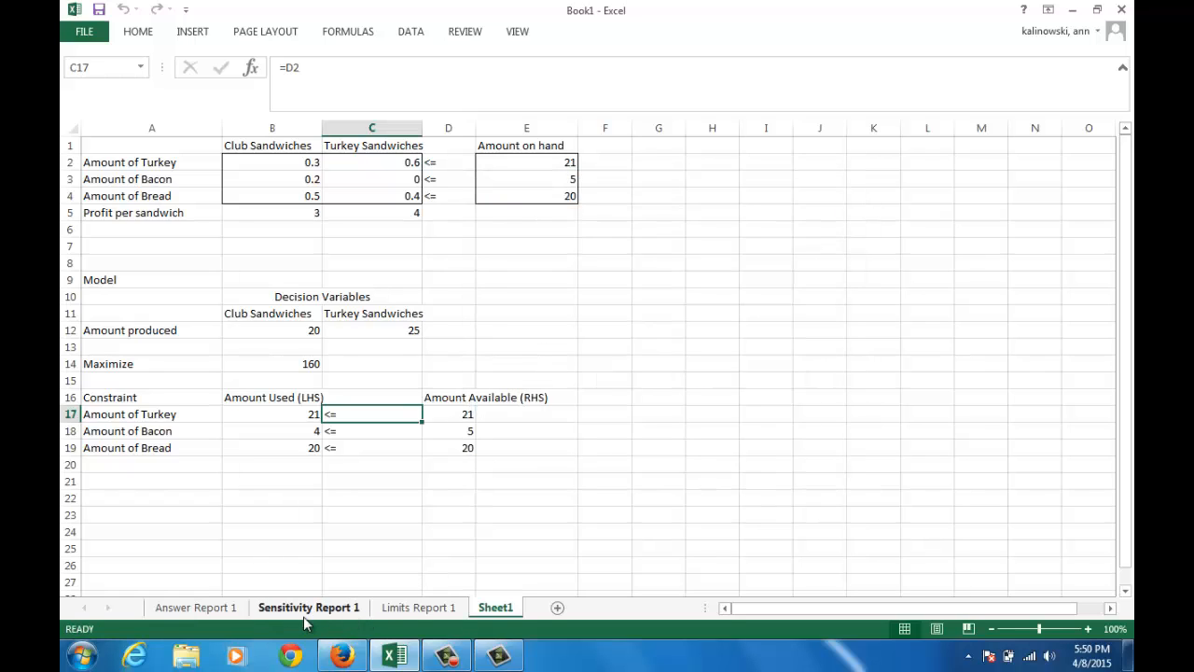
# Review the objective, variable cells and constraints in the Answer Report, and open the Sensitivity Report
pyautogui.click(228, 613)
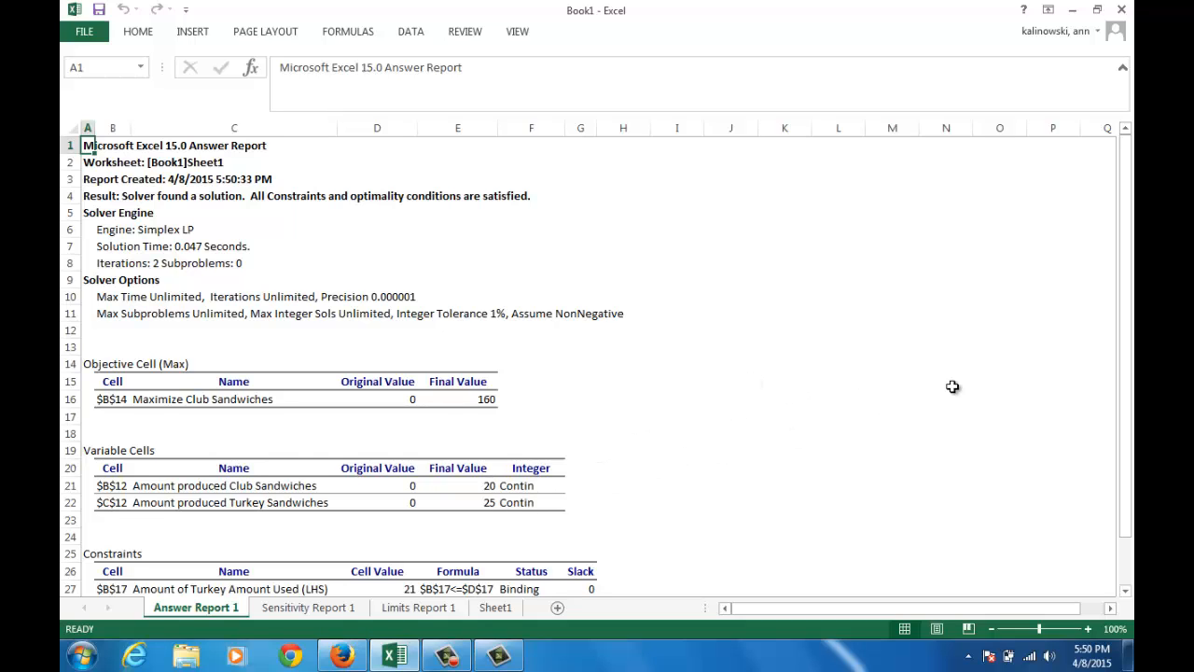
pyautogui.moveTo(1126, 356); pyautogui.dragTo(1125, 407)
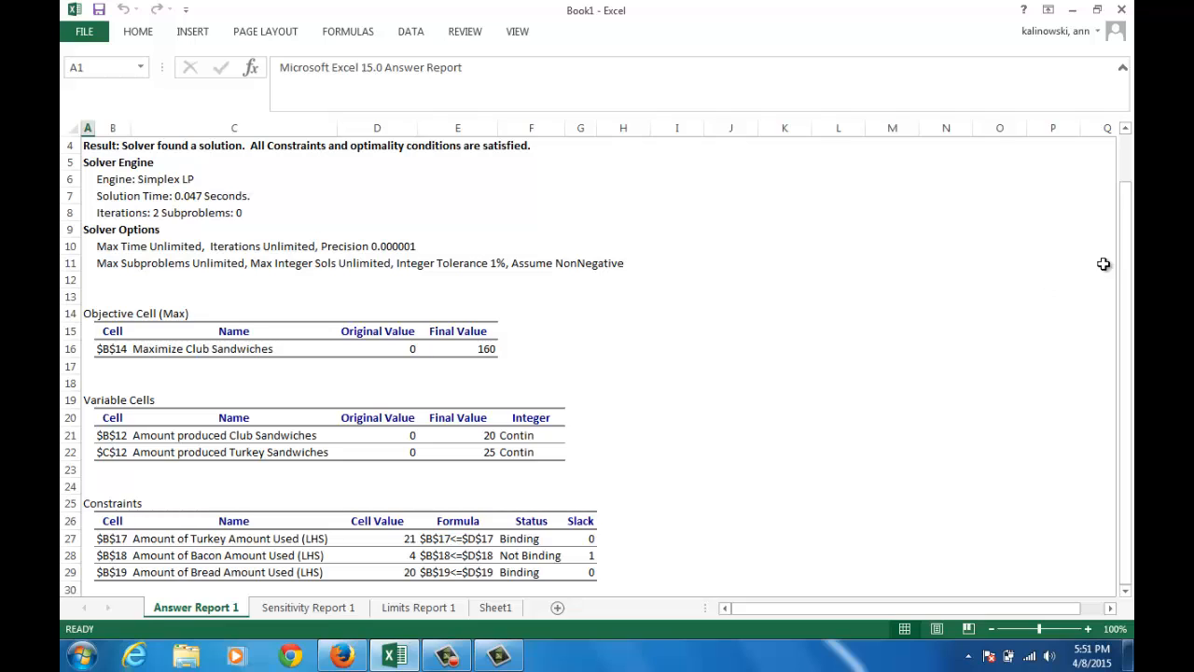
pyautogui.moveTo(1124, 259); pyautogui.dragTo(1127, 277)
pyautogui.click(351, 610)
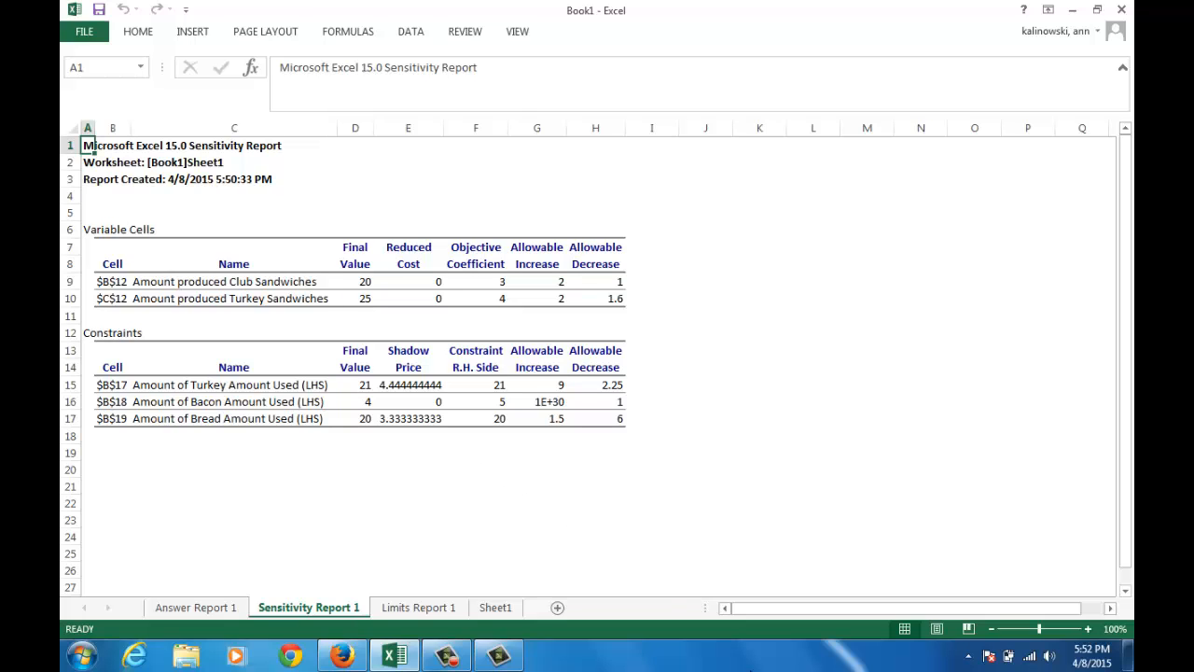
pyautogui.click(447, 657)
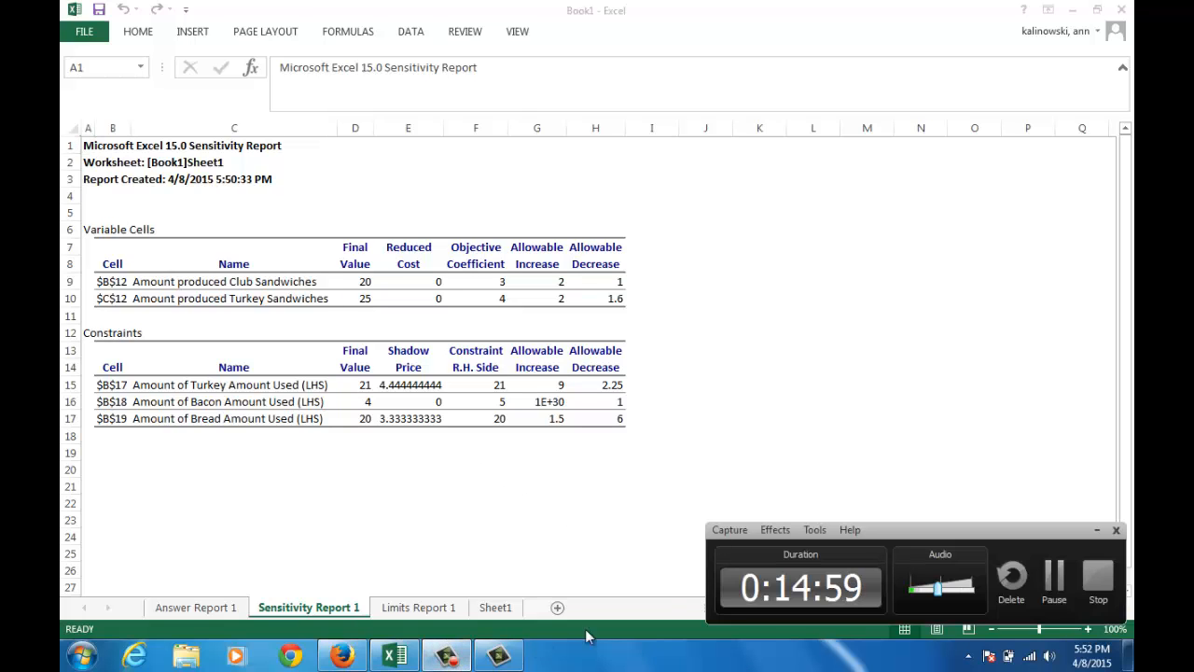